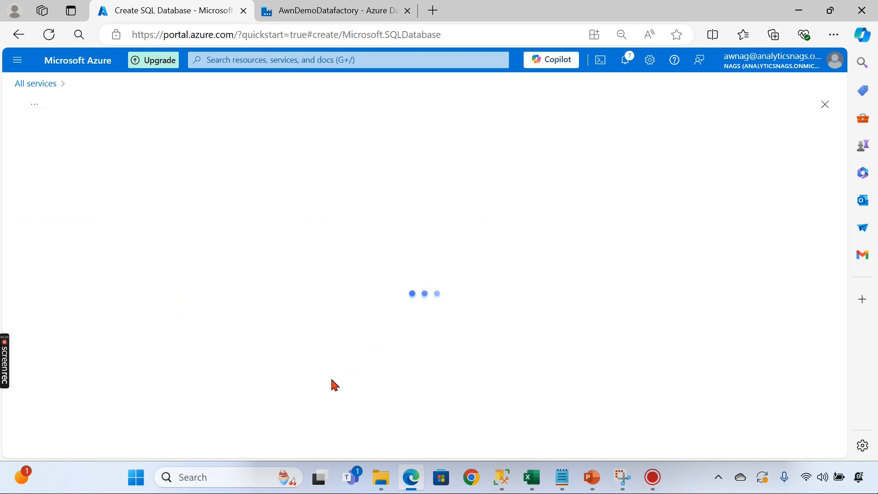
# - Put the new database in resource group AwnDataFactory and name it awnstagingdb
pyautogui.scroll(-3, 185, 242)
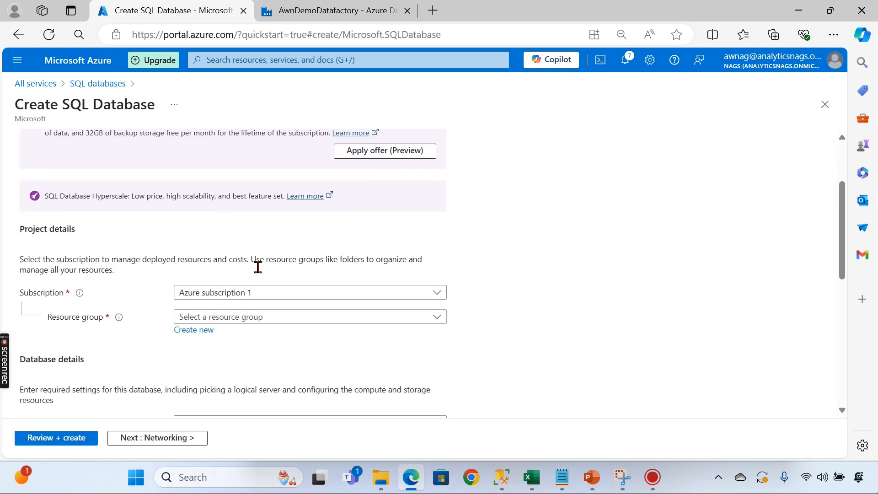
pyautogui.click(255, 284)
pyautogui.click(226, 329)
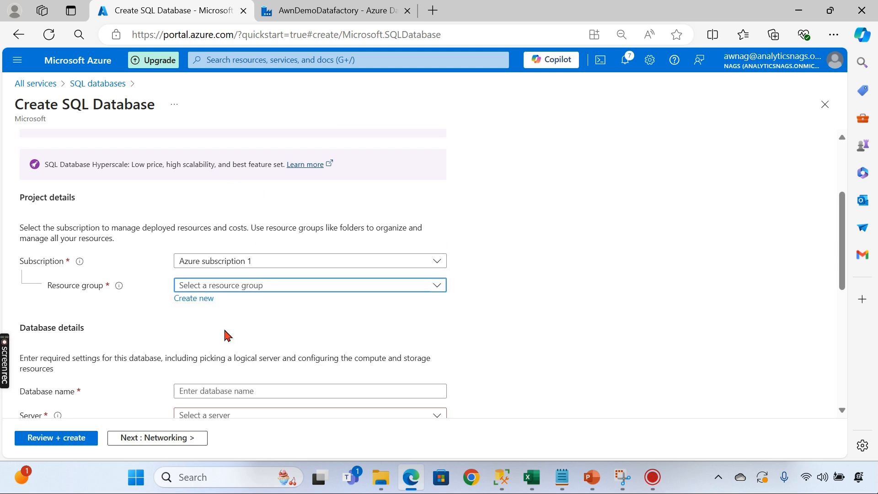
pyautogui.scroll(-3, 202, 261)
pyautogui.click(234, 255)
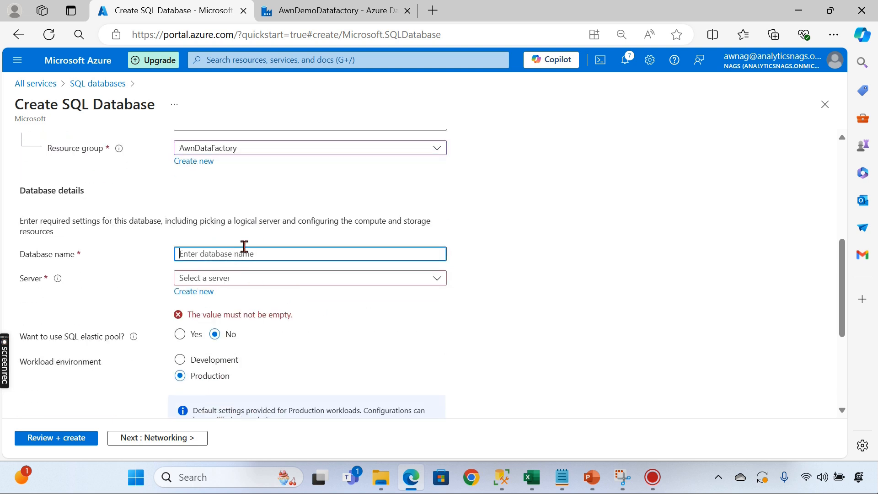
pyautogui.write('stagingdb')
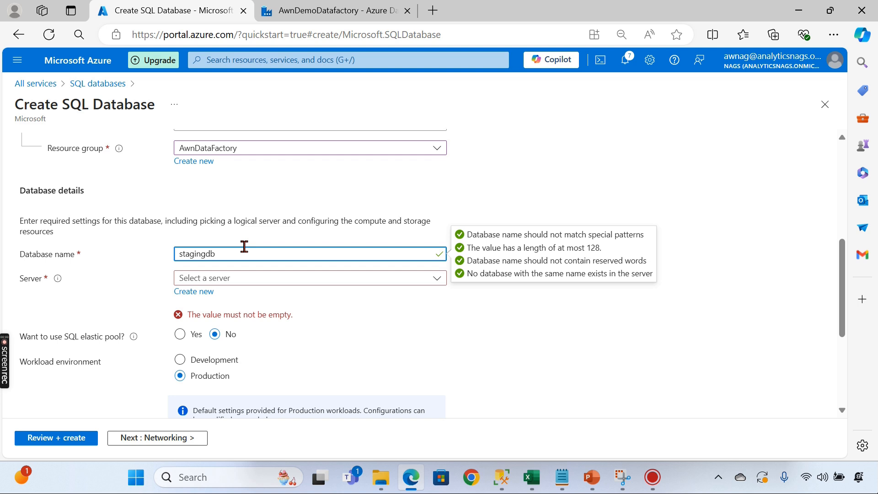
pyautogui.write('awn')
# - Find no existing server available and start creating a new server for the database
pyautogui.click(233, 280)
pyautogui.click(354, 279)
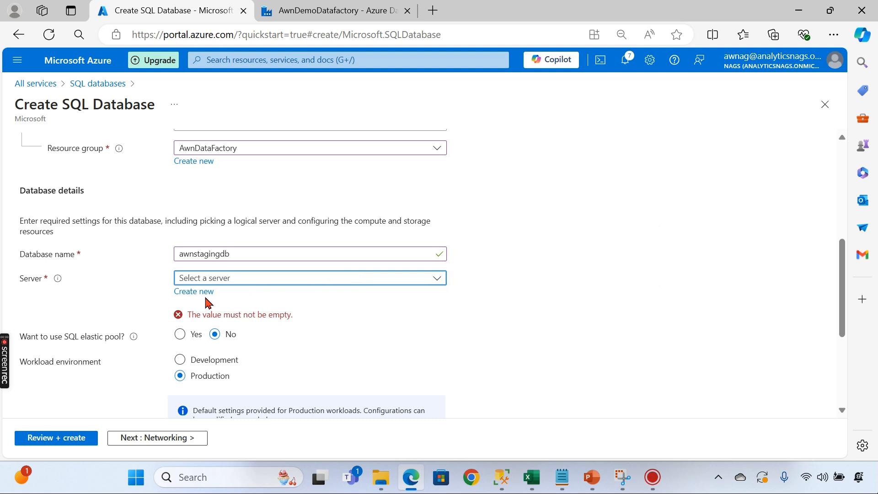
pyautogui.click(198, 293)
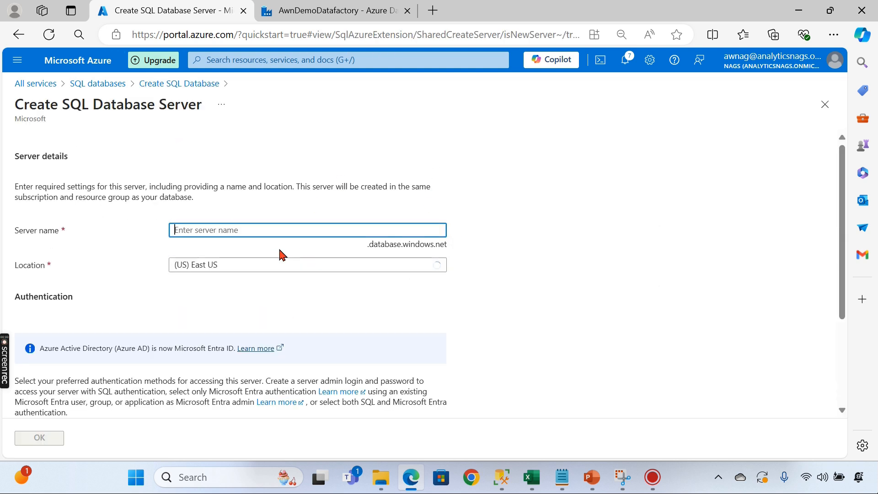
# - Name the new server awndemo and place it in UAE North
pyautogui.write('awndemo')
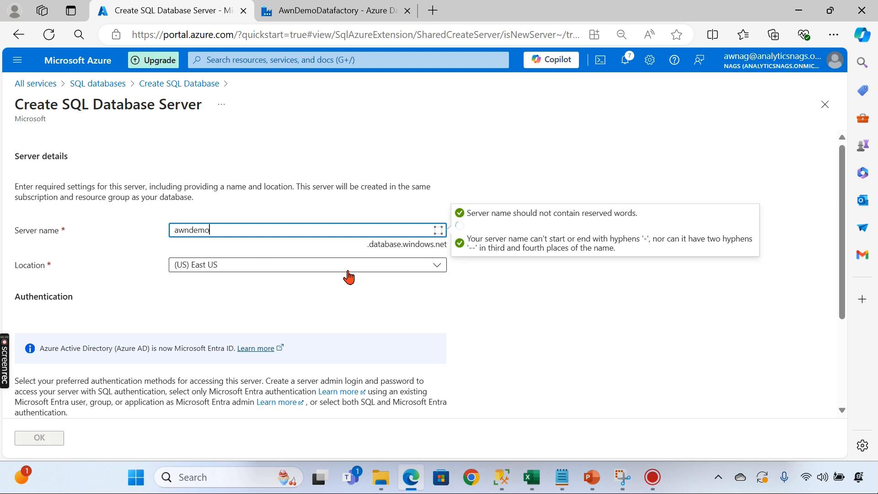
pyautogui.click(309, 266)
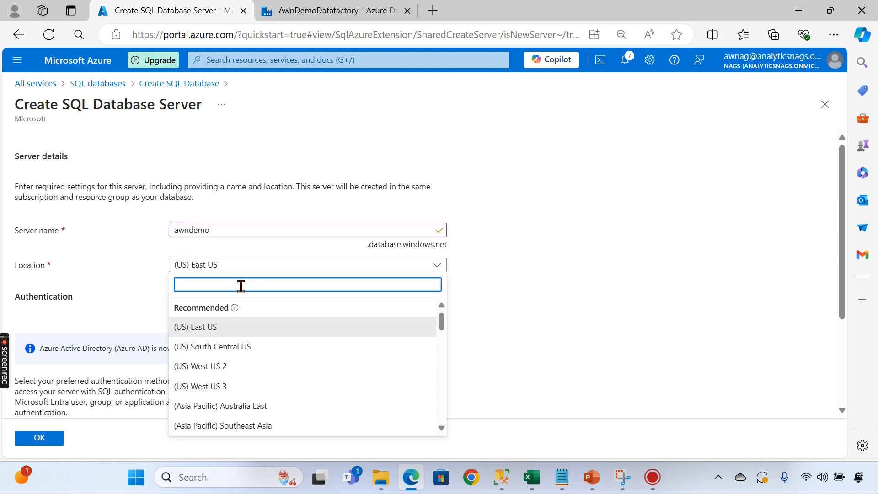
pyautogui.write('uae')
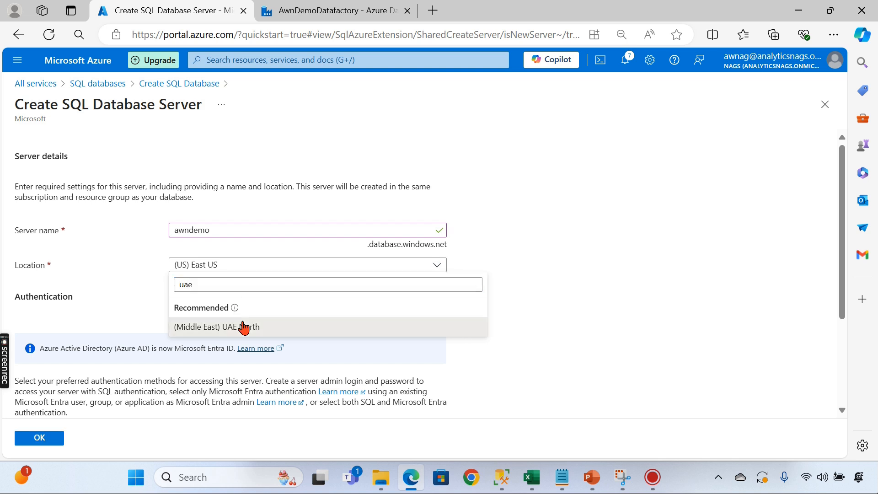
pyautogui.click(243, 327)
# - Use SQL authentication with an admin login and password, and confirm the new server
pyautogui.scroll(-3, 222, 320)
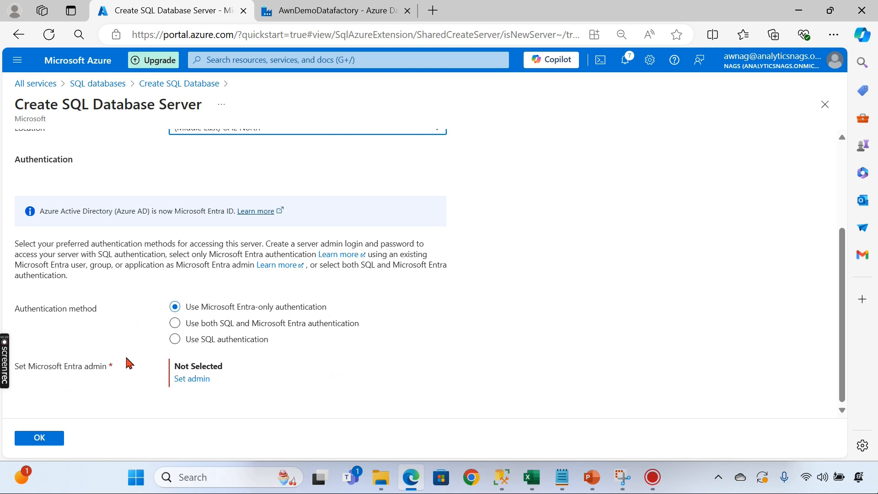
pyautogui.click(240, 341)
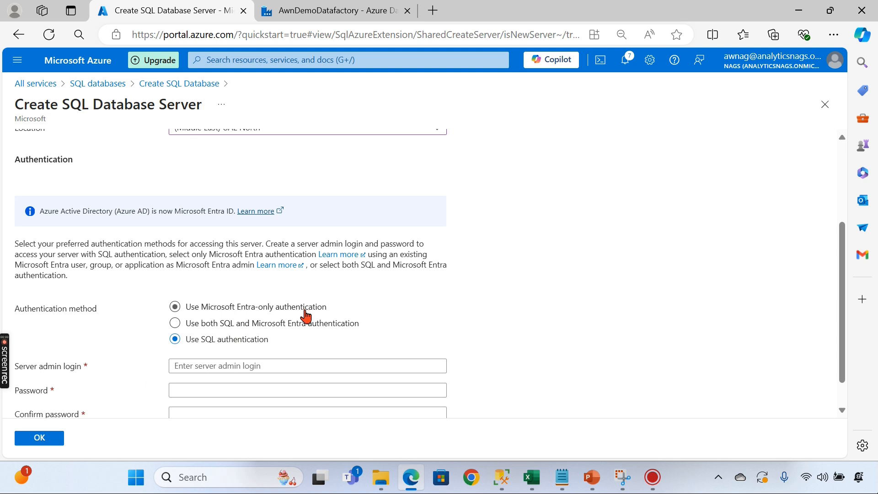
pyautogui.scroll(-1, 304, 314)
pyautogui.click(206, 333)
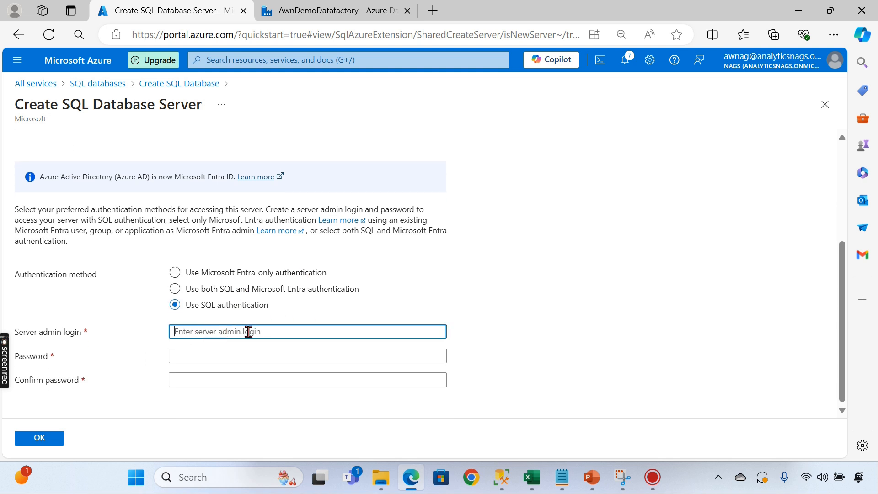
pyautogui.write('awn')
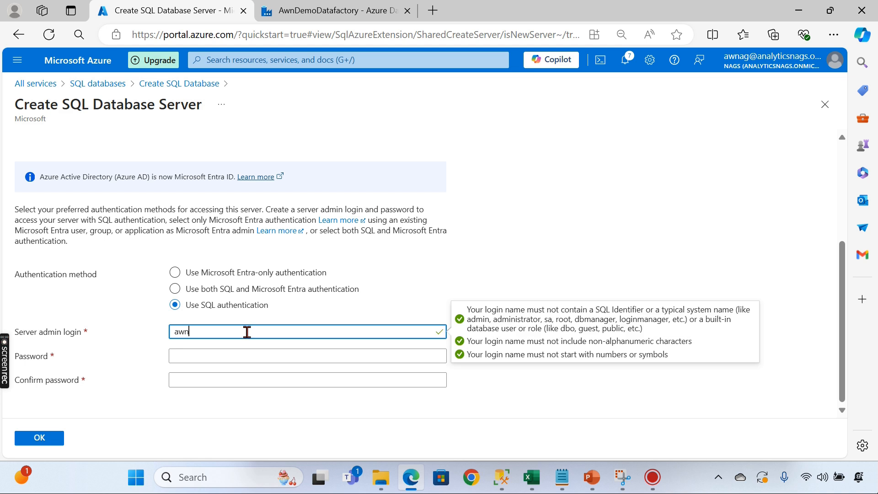
pyautogui.click(225, 356)
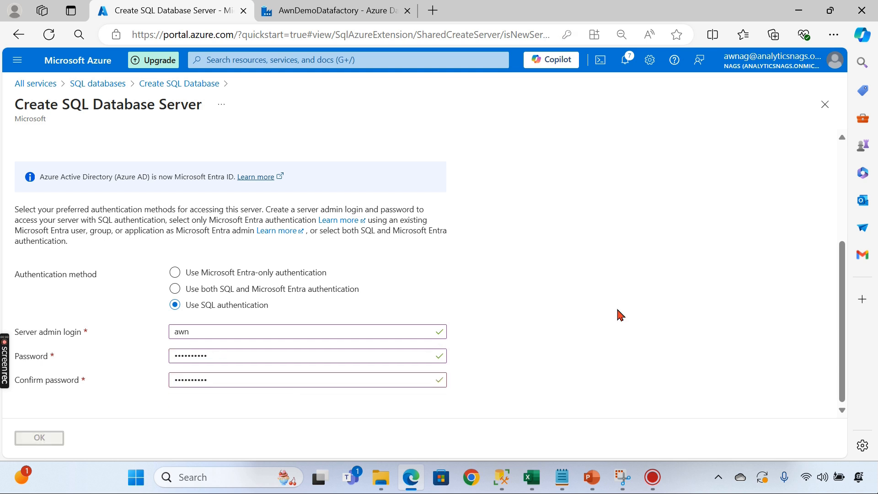
pyautogui.press('Return')
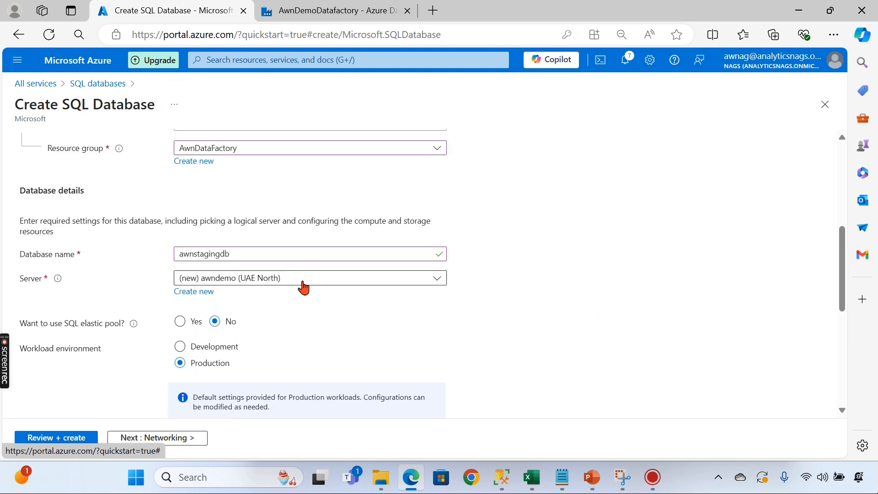
# - Choose the Development workload environment, then review and create the awnstagingdb database
pyautogui.scroll(-3, 398, 361)
pyautogui.click(210, 215)
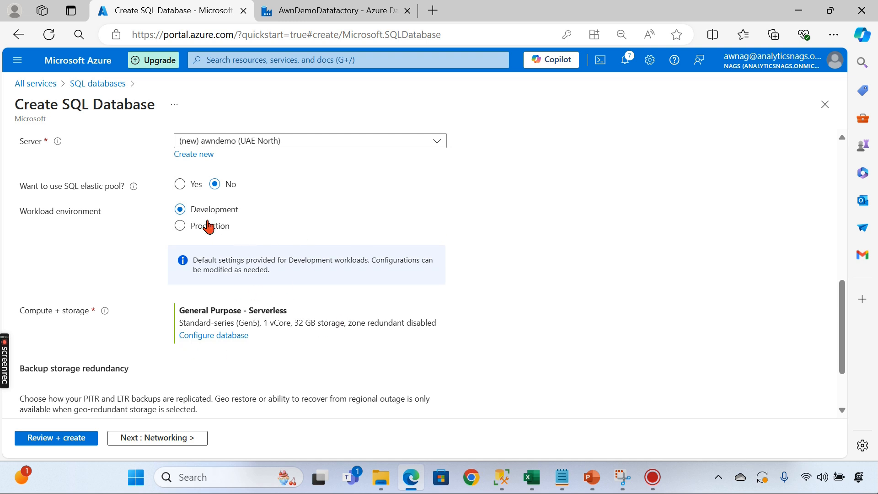
pyautogui.scroll(-2, 198, 400)
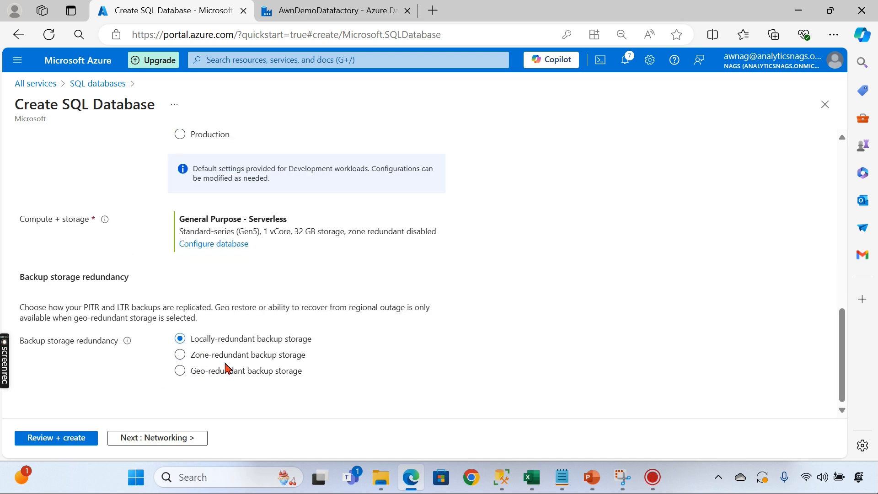
pyautogui.click(55, 439)
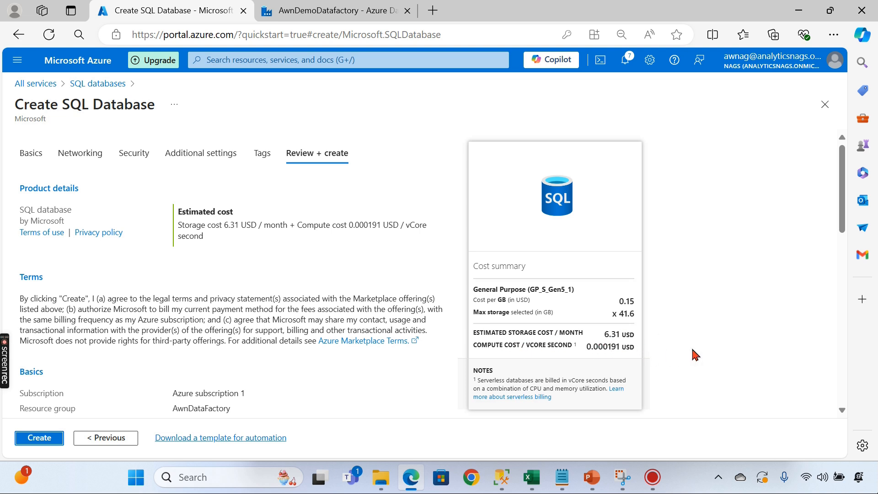
pyautogui.click(62, 440)
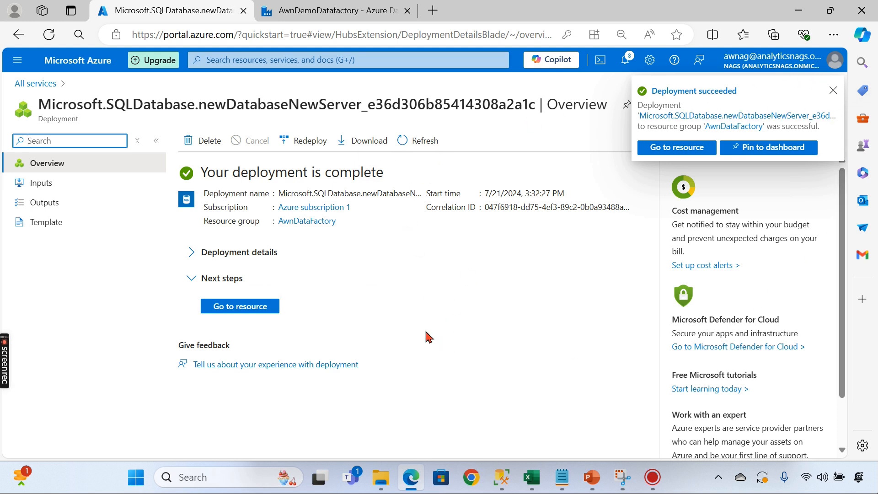
# - Open the SQL databases list from the Databases services, reload it, and dismiss the credit and survey popups
pyautogui.click(25, 83)
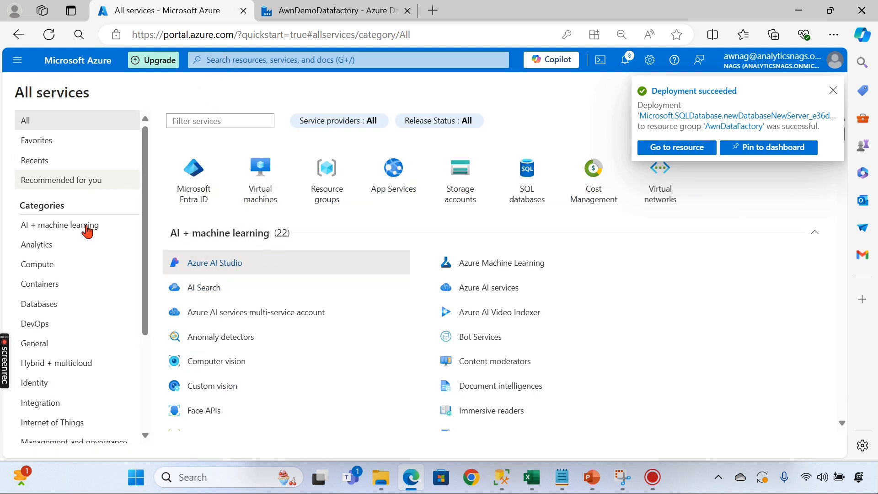
pyautogui.click(63, 306)
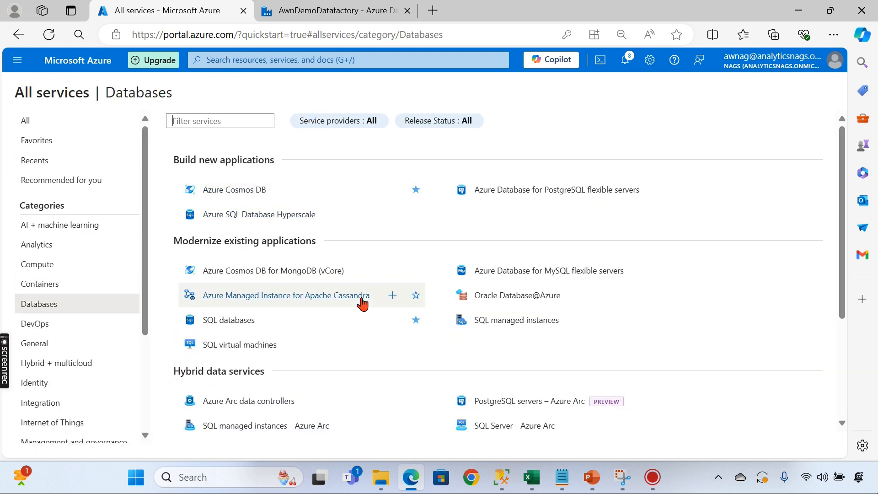
pyautogui.click(227, 321)
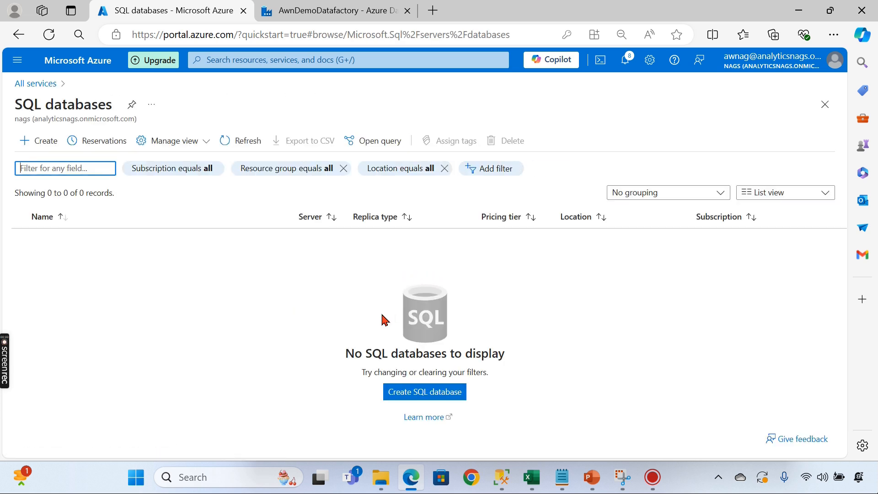
pyautogui.click(329, 37)
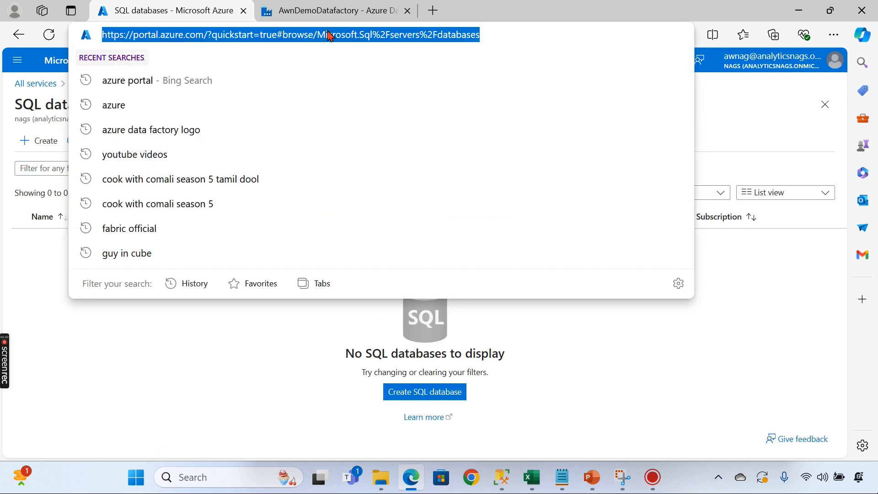
pyautogui.press('Return')
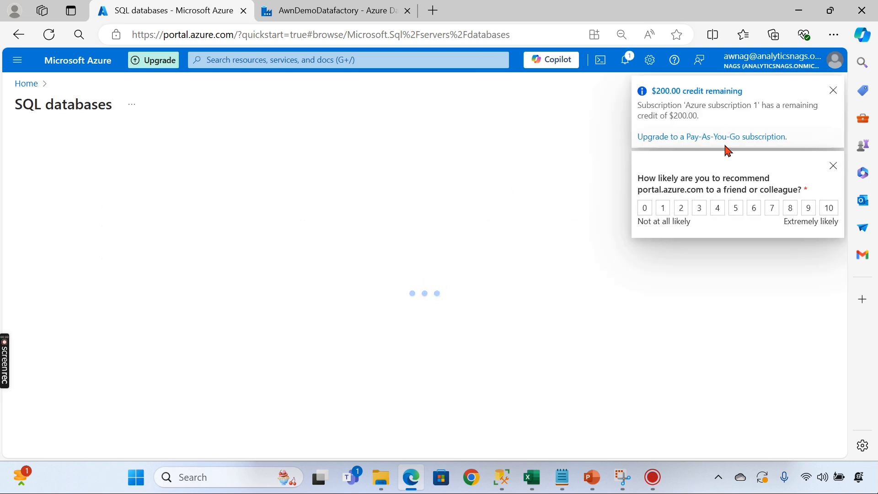
pyautogui.click(834, 92)
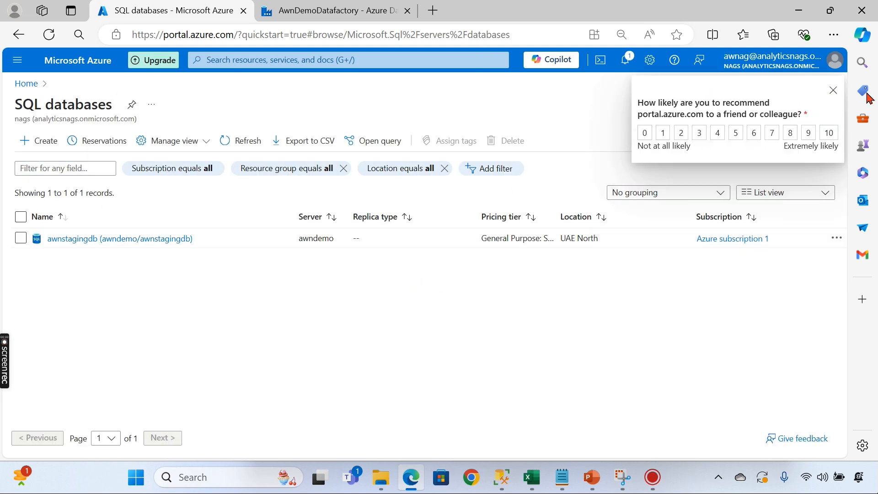
pyautogui.click(834, 91)
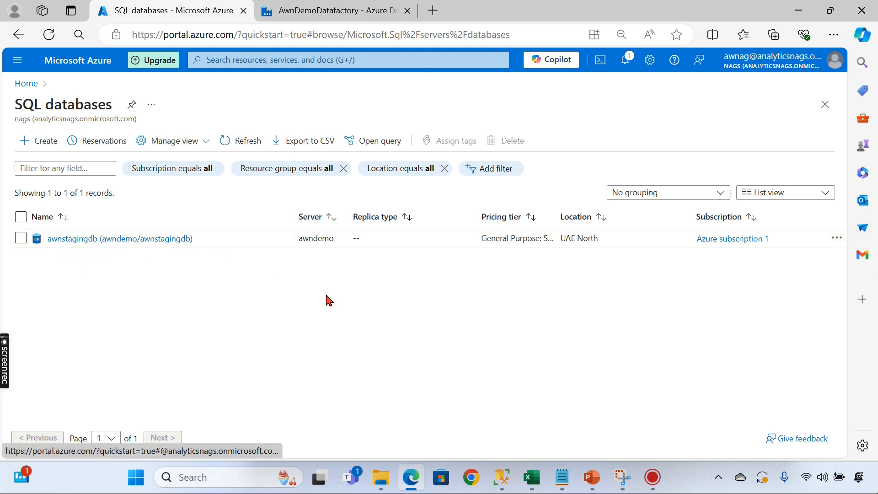
# - Review the Create Your First Pipeline slide in PowerPoint, minimize it, and return to the portal Home
pyautogui.moveTo(592, 476)
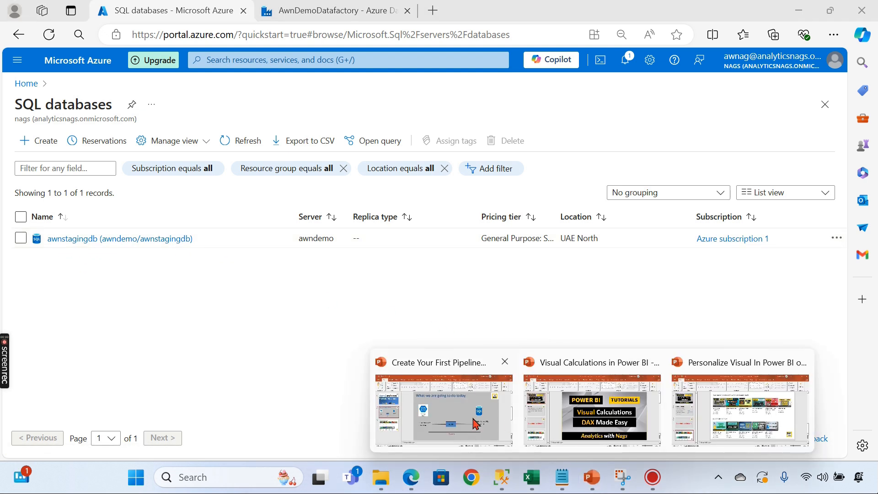
pyautogui.click(451, 409)
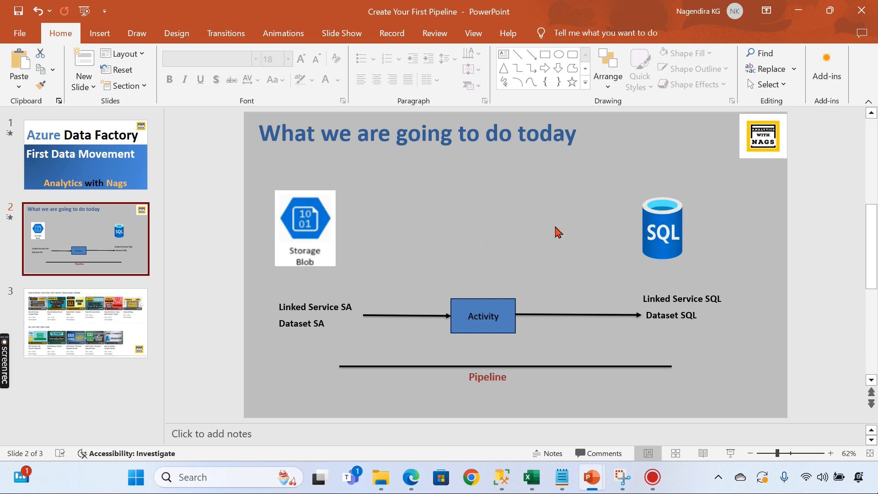
pyautogui.click(801, 16)
pyautogui.click(26, 84)
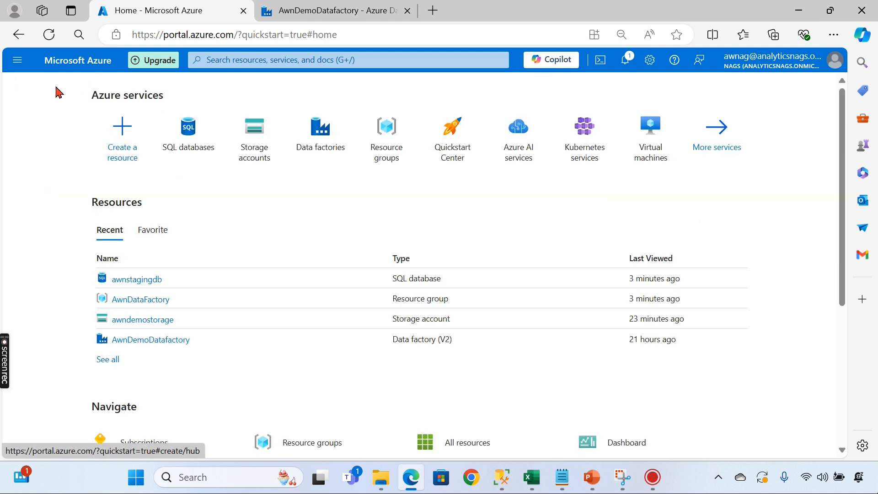
# - Open AwnDemoDatafactory from the Data factories list and launch its studio
pyautogui.click(321, 147)
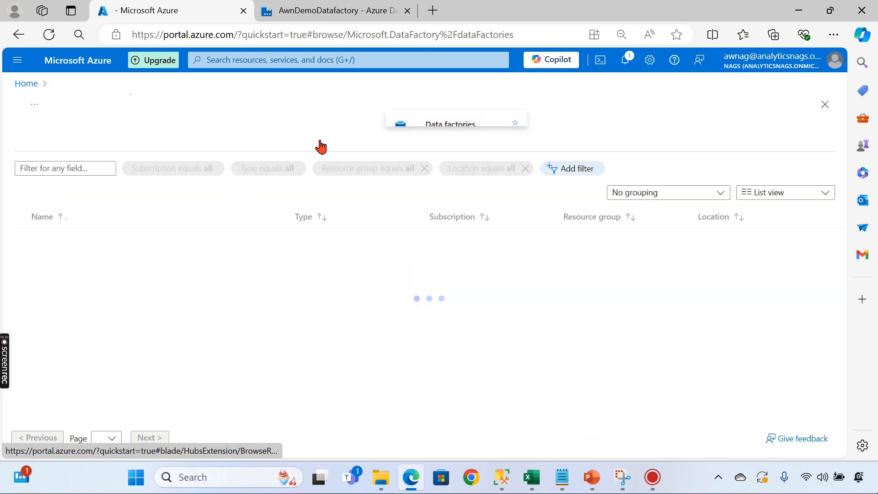
pyautogui.click(82, 240)
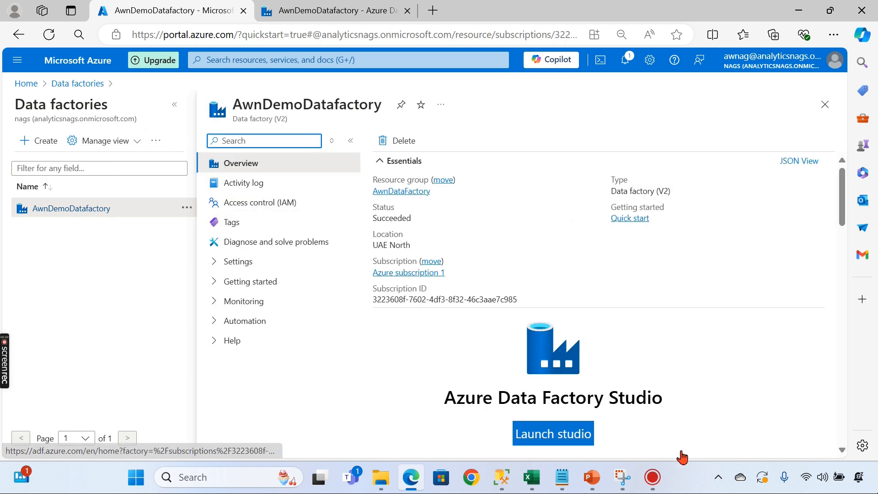
pyautogui.click(534, 435)
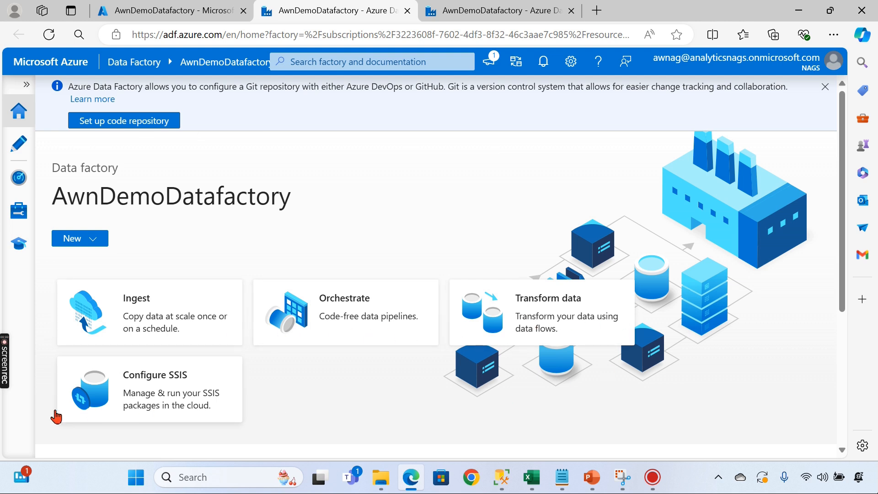
# - Glance over the studio home page's recent resources, then switch to the Author workspace
pyautogui.scroll(-5, 768, 350)
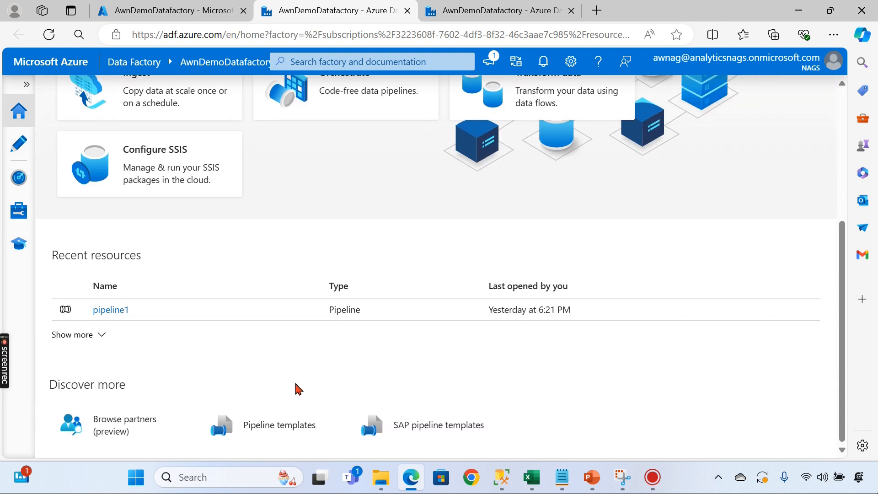
pyautogui.scroll(5, 157, 383)
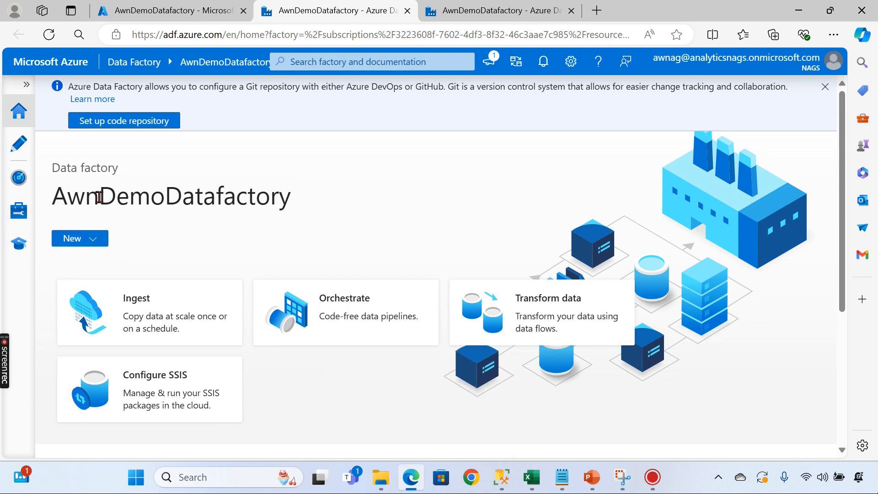
pyautogui.click(20, 150)
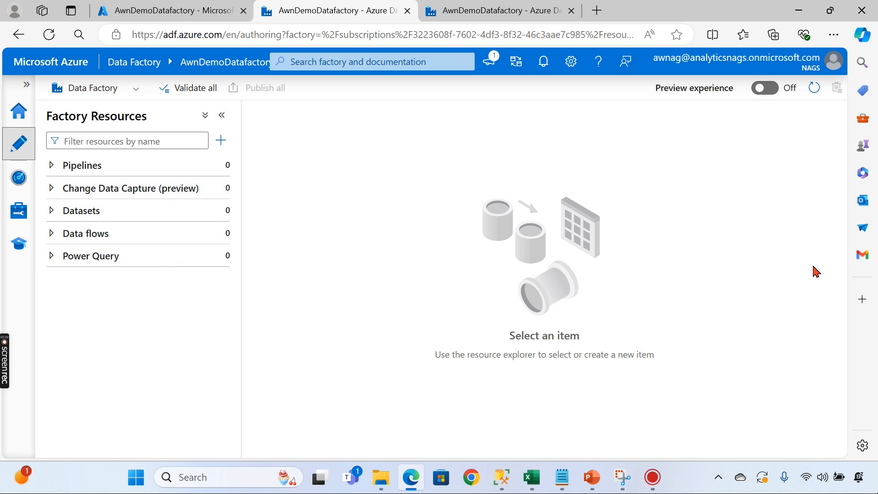
# - Create ADLS Gen2 linked service AzureDataLakeStorage1 using Azure subscription 1 and storage account awndemostorage
pyautogui.click(23, 220)
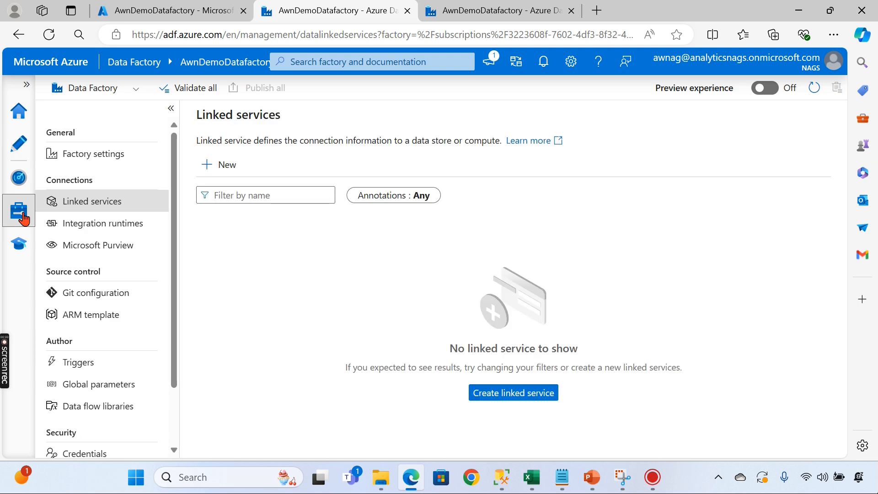
pyautogui.click(224, 169)
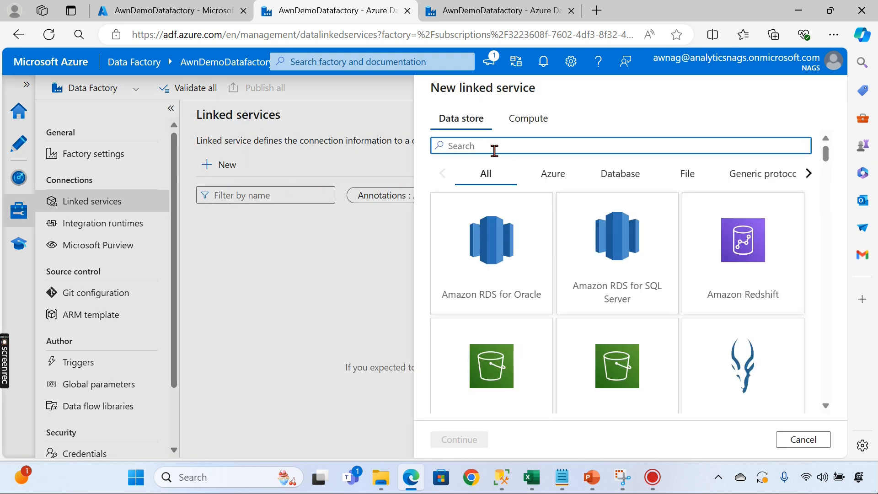
pyautogui.write('st')
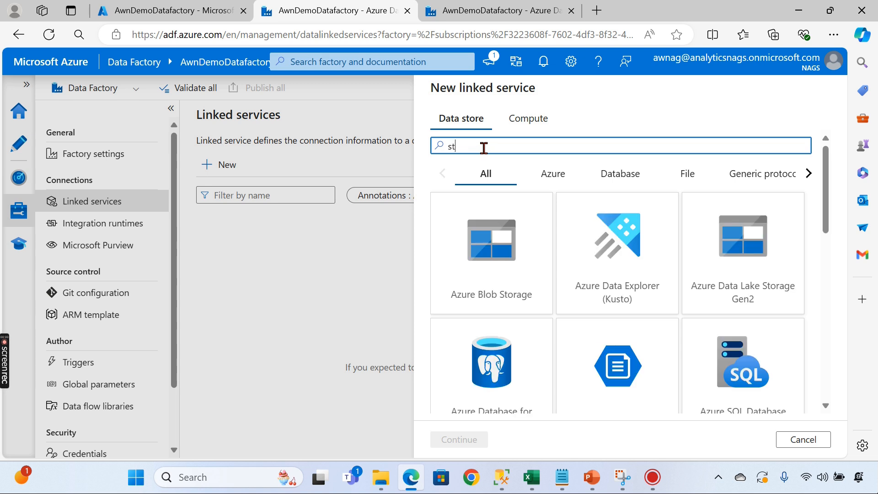
pyautogui.write('ora')
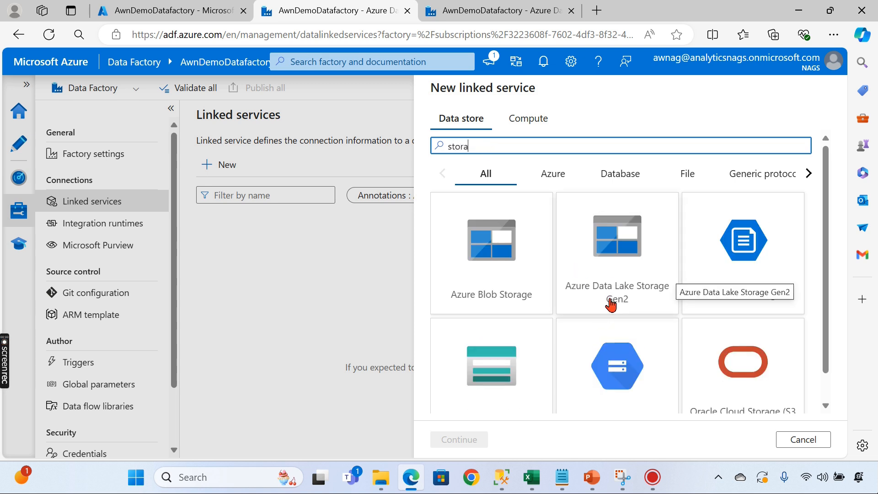
pyautogui.click(631, 249)
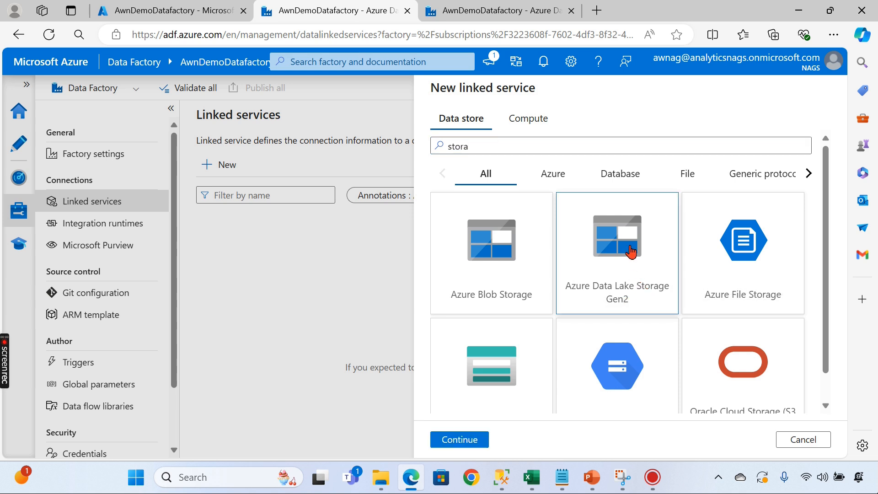
pyautogui.click(459, 439)
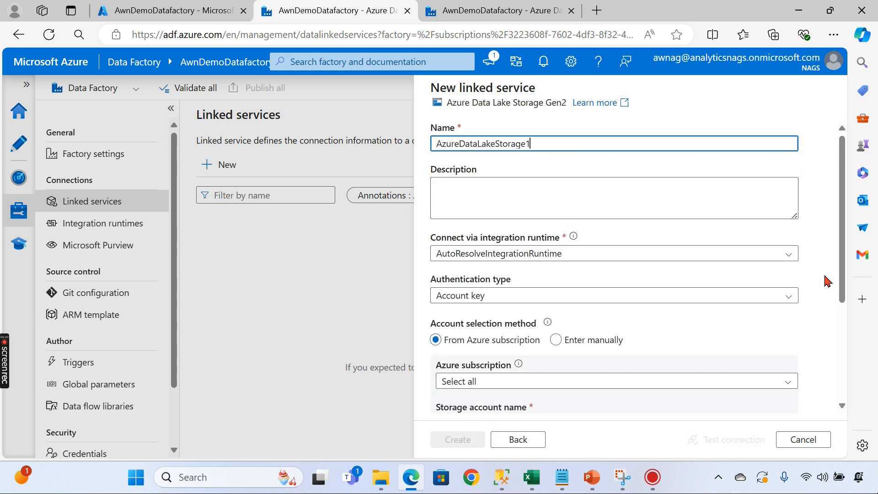
pyautogui.scroll(-1, 645, 236)
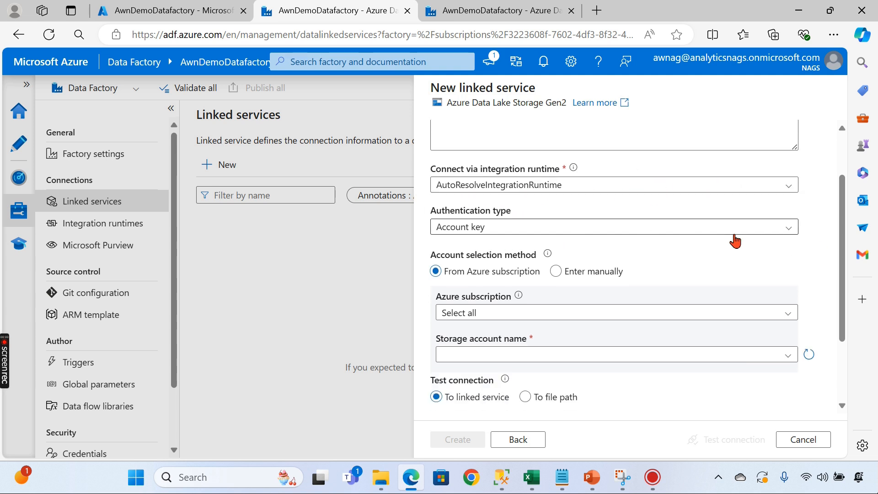
pyautogui.scroll(-2, 749, 301)
pyautogui.click(579, 218)
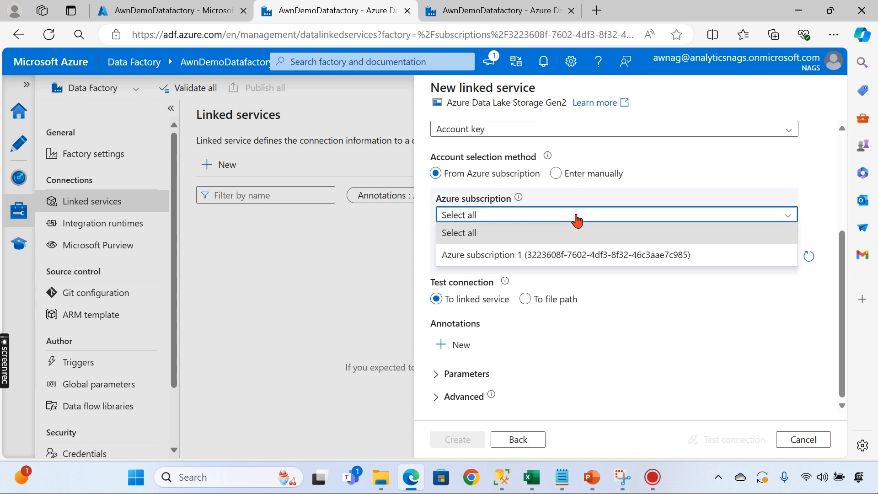
pyautogui.click(476, 255)
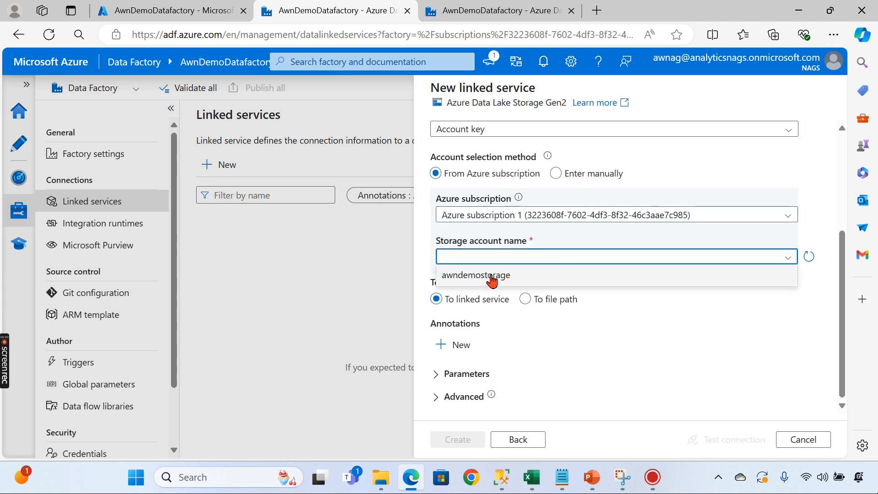
pyautogui.click(490, 277)
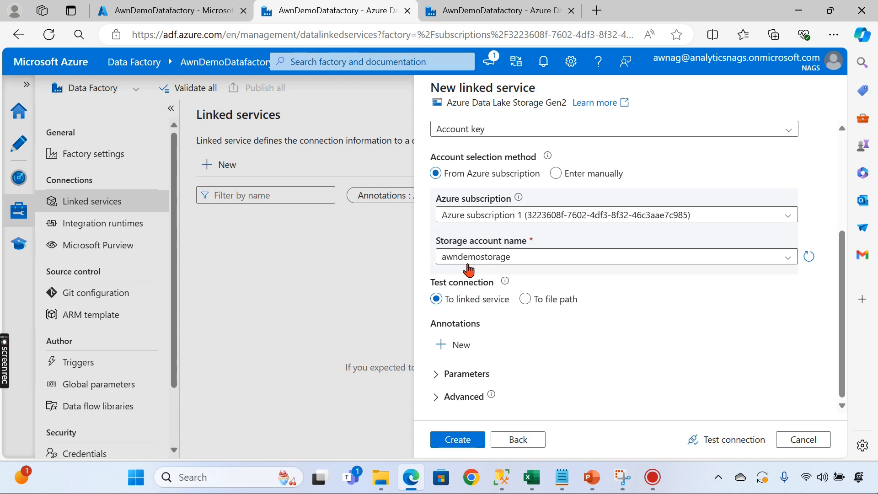
pyautogui.click(469, 439)
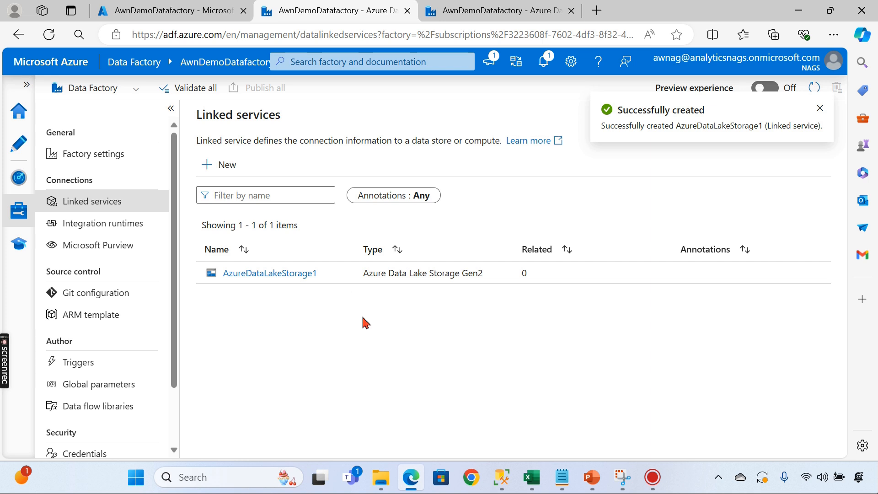
# - Start a new Azure SQL Database linked service named StagingLS
pyautogui.click(226, 164)
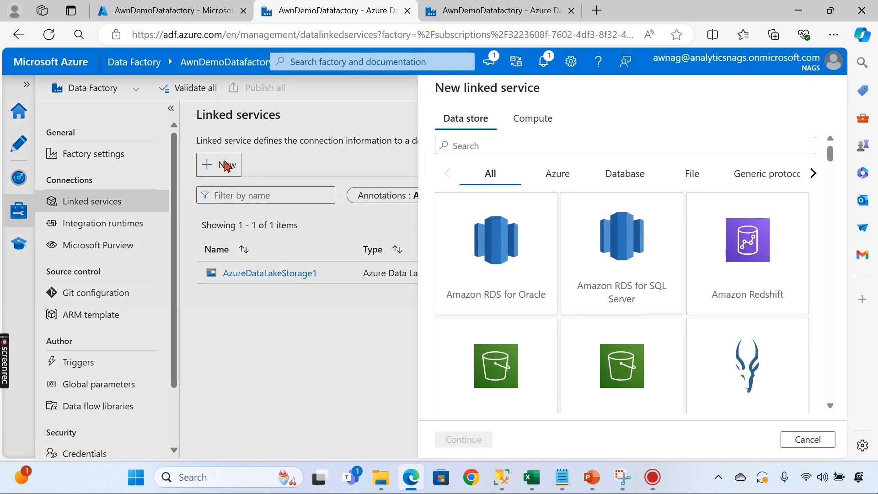
pyautogui.write('sq')
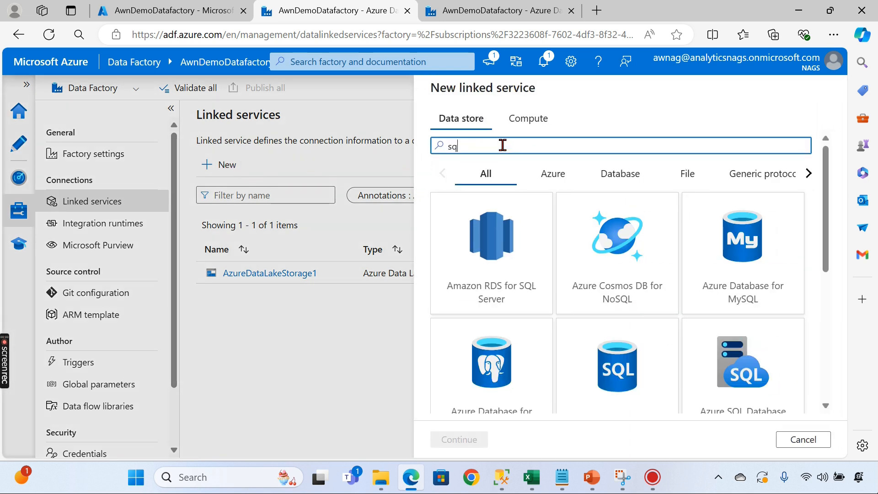
pyautogui.scroll(-2, 649, 335)
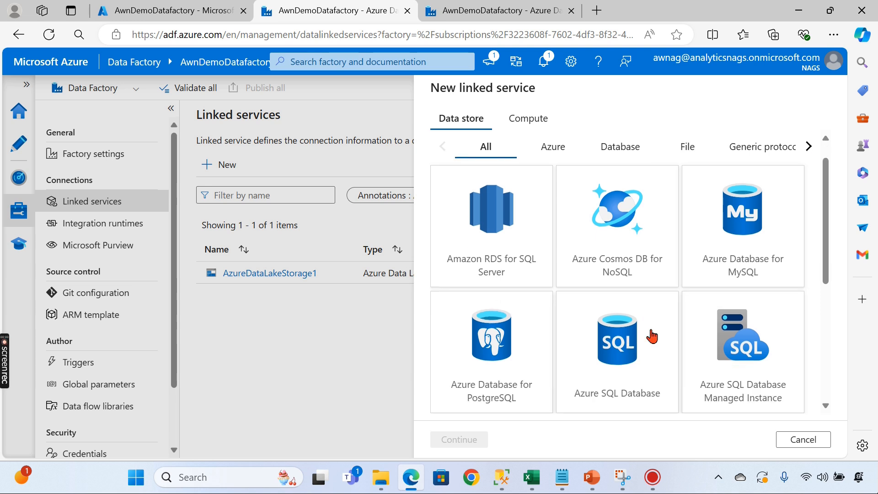
pyautogui.click(646, 339)
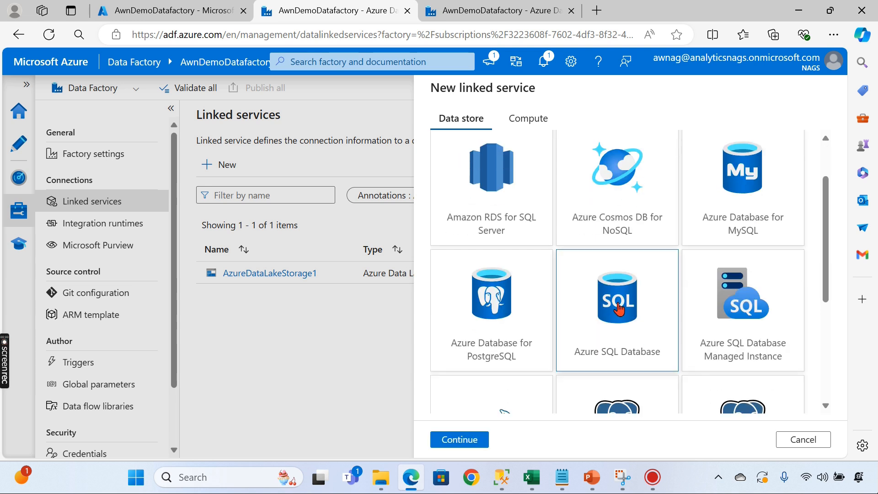
pyautogui.click(459, 440)
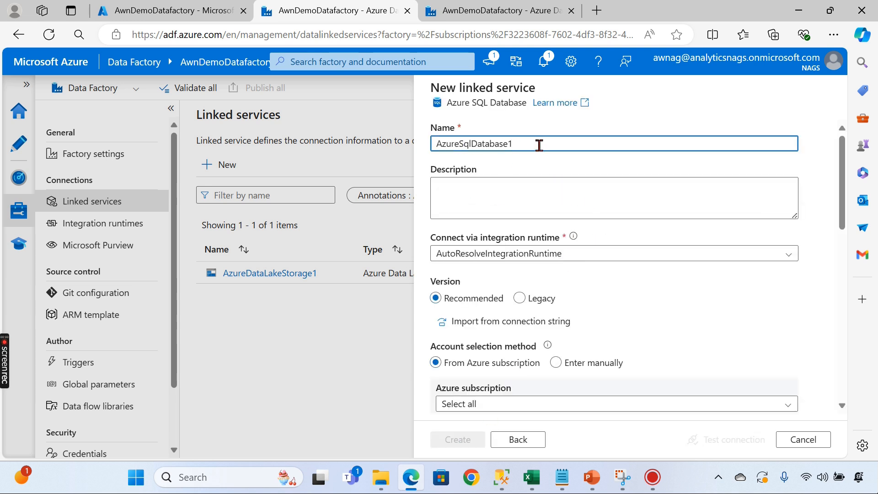
pyautogui.moveTo(539, 145); pyautogui.dragTo(268, 147)
pyautogui.write('Stag')
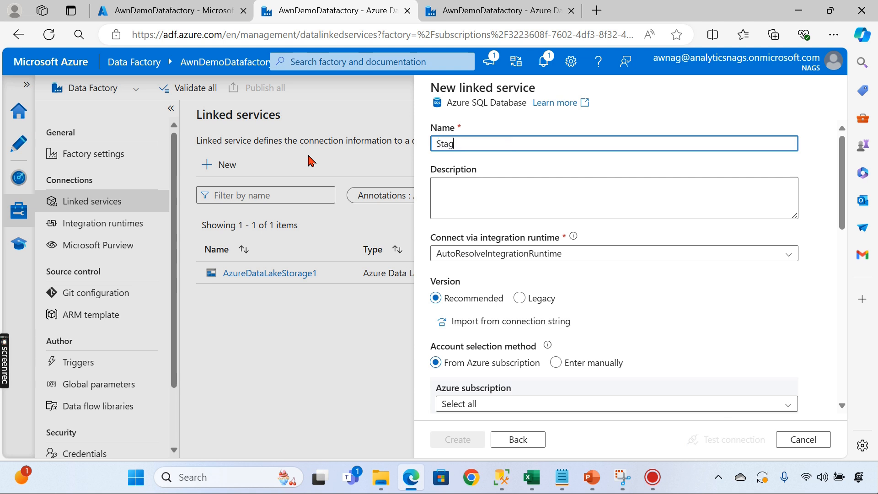
pyautogui.write('ingLS')
pyautogui.scroll(-3, 608, 245)
pyautogui.scroll(3, 631, 234)
pyautogui.scroll(-5, 583, 224)
# - Point it at Azure subscription 1, server awndemo, and database awnstagingdb
pyautogui.click(500, 199)
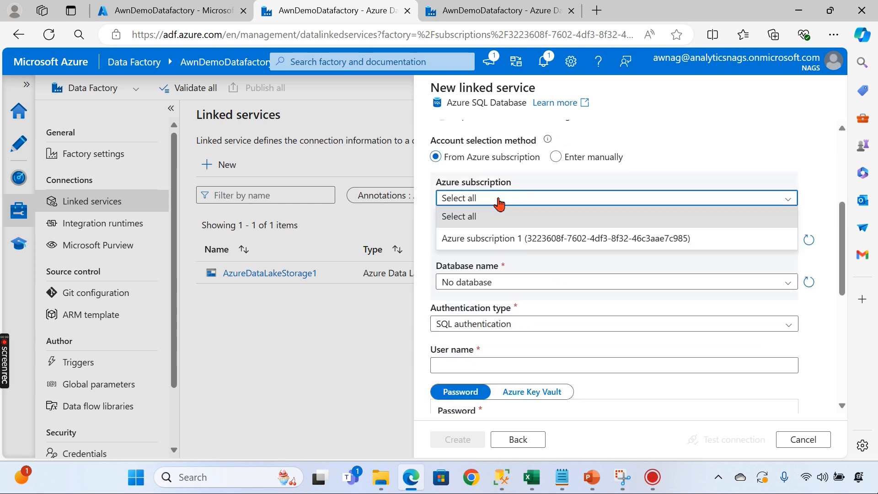
pyautogui.click(482, 238)
pyautogui.click(507, 241)
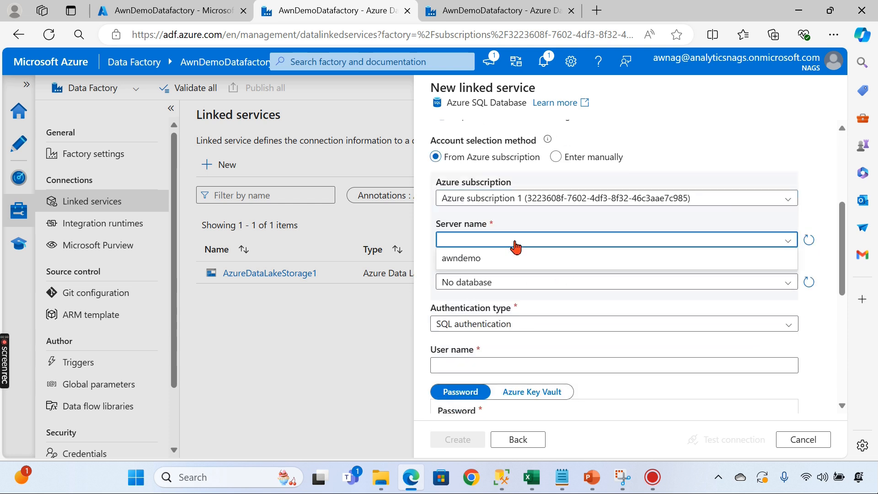
pyautogui.click(493, 266)
pyautogui.click(538, 282)
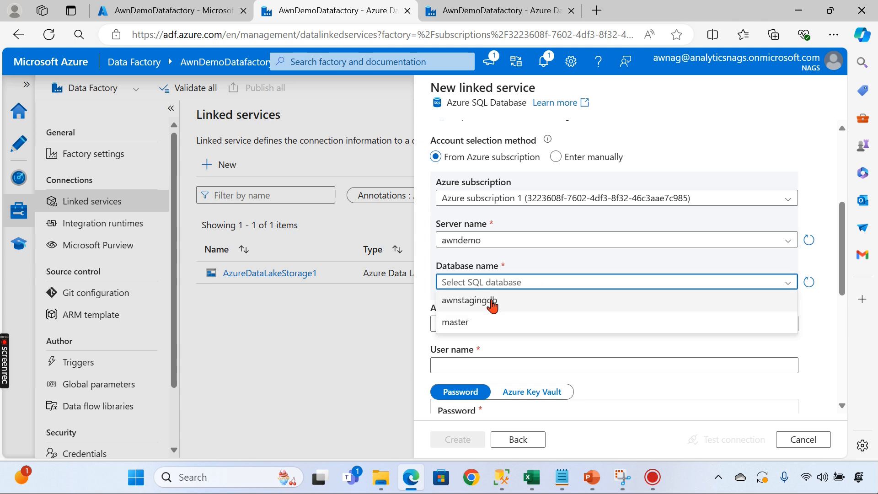
pyautogui.click(493, 303)
# - Enter the SQL login user name and password, then test the connection
pyautogui.scroll(-3, 607, 303)
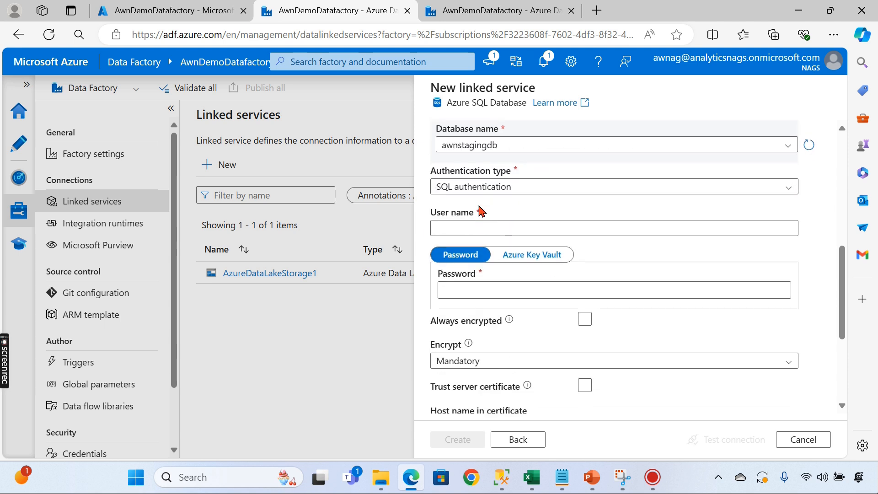
pyautogui.click(479, 228)
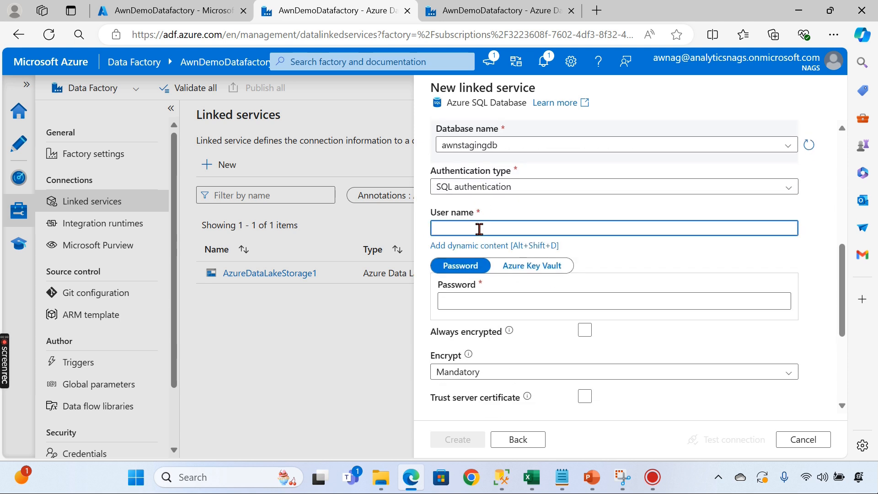
pyautogui.write('awn')
pyautogui.click(485, 302)
pyautogui.write('a•')
pyautogui.press('BackSpace')
pyautogui.press('BackSpace')
pyautogui.write('••••••••')
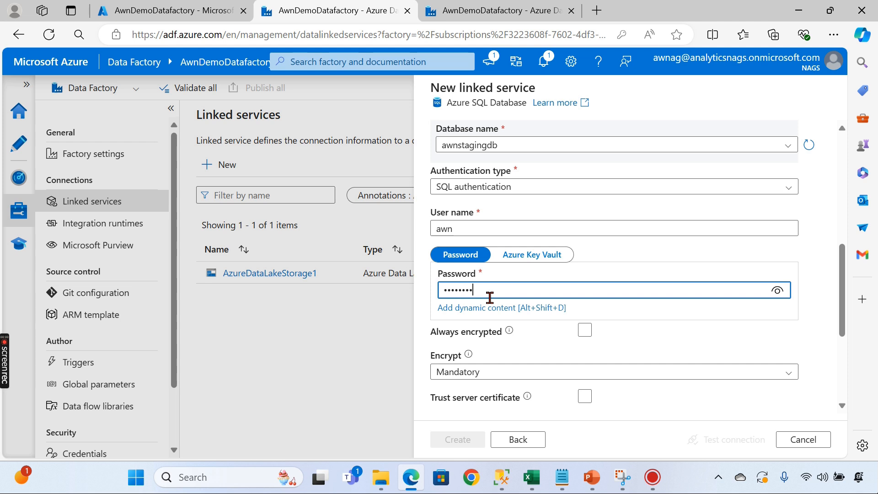
pyautogui.write('••')
pyautogui.scroll(-3, 788, 398)
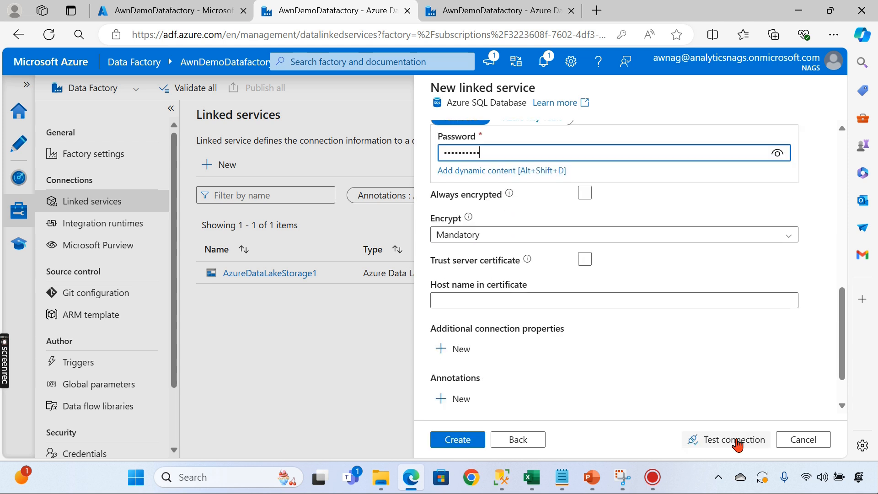
pyautogui.click(734, 440)
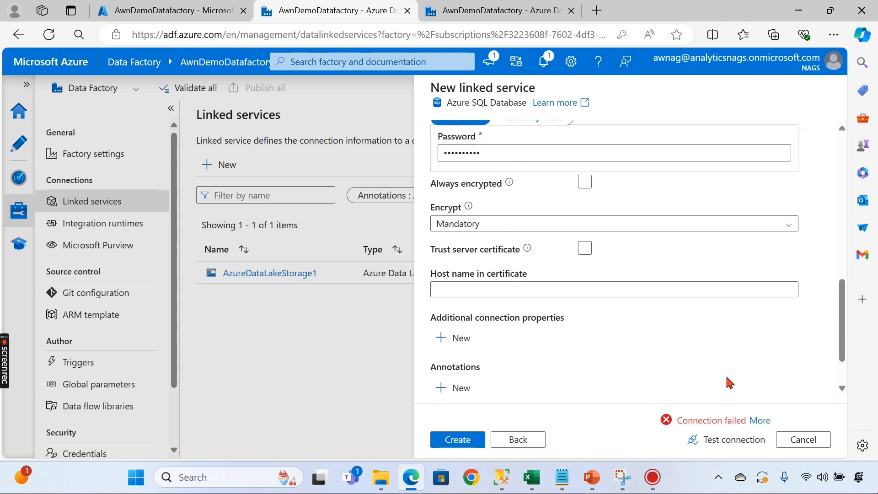
# - Read the failure details showing public network access denied, then go to the portal Home
pyautogui.click(771, 418)
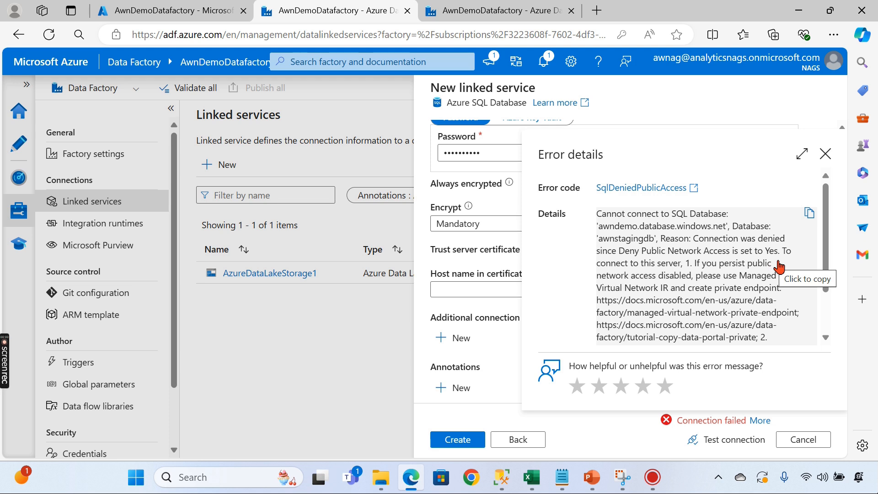
pyautogui.hotkey('ctrl', 'shift', 'Tab')
pyautogui.click(27, 83)
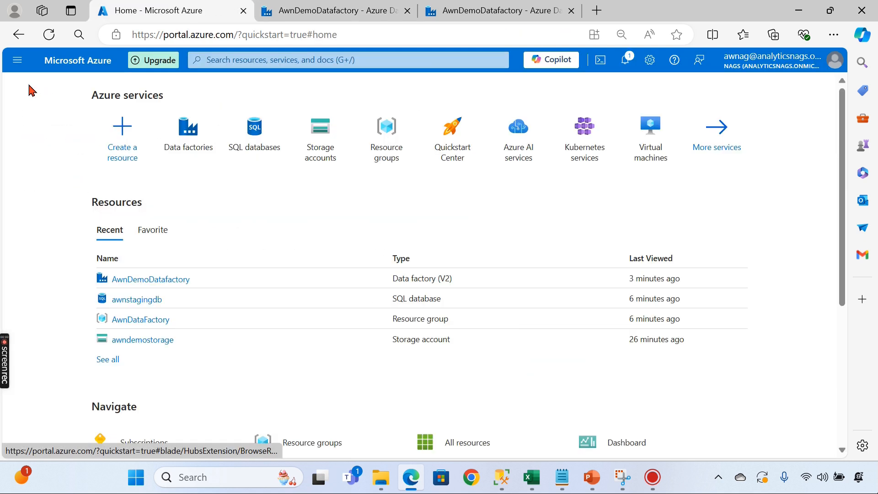
# - Open awnstagingdb from SQL databases and reach the awndemo server's network access settings
pyautogui.click(250, 148)
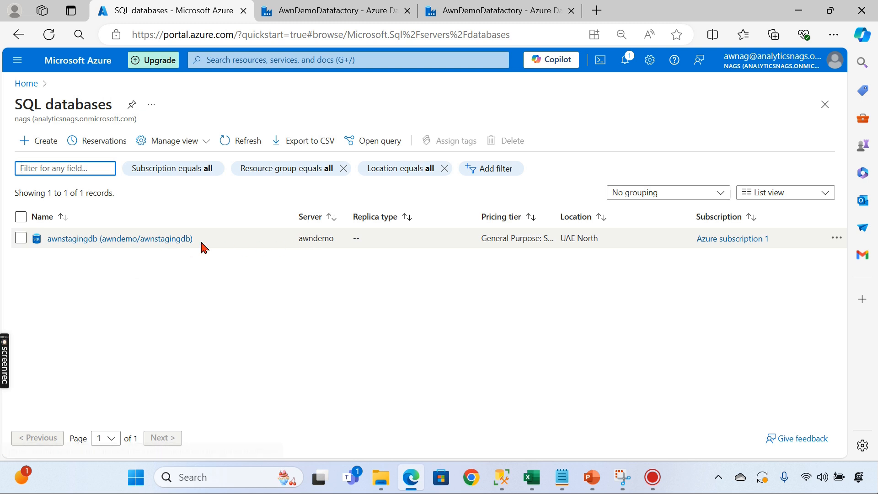
pyautogui.click(180, 239)
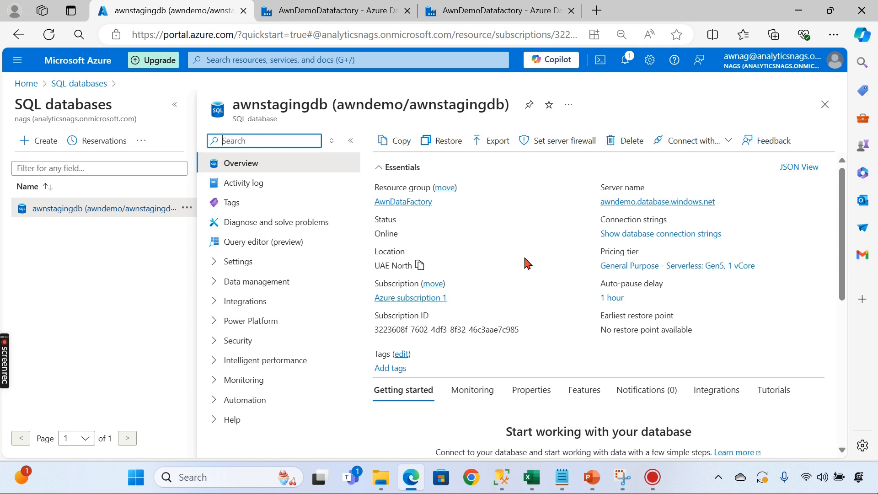
pyautogui.scroll(-3, 526, 261)
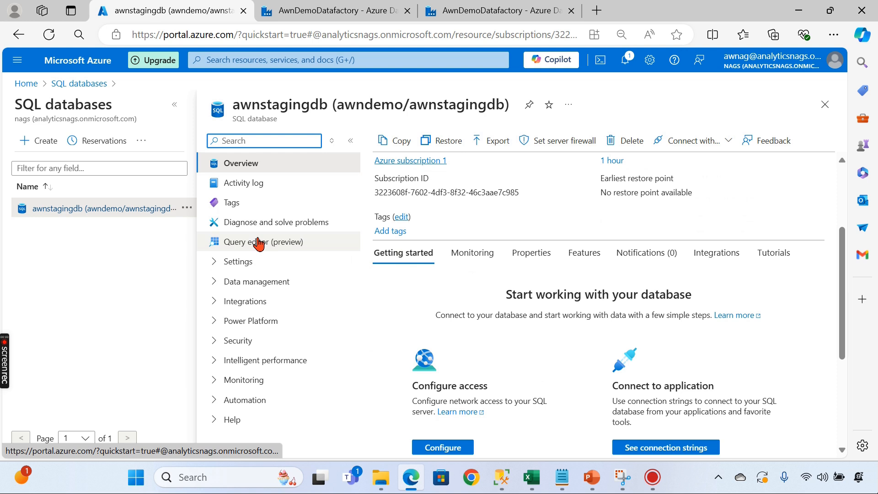
pyautogui.click(254, 263)
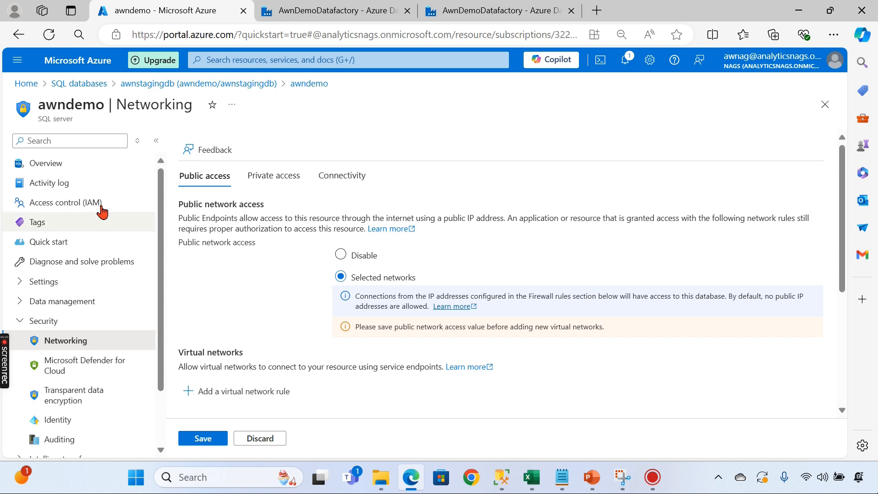
pyautogui.click(50, 321)
pyautogui.click(44, 325)
# - Set public network access to Selected networks, allow Azure services, and save the changes
pyautogui.click(356, 257)
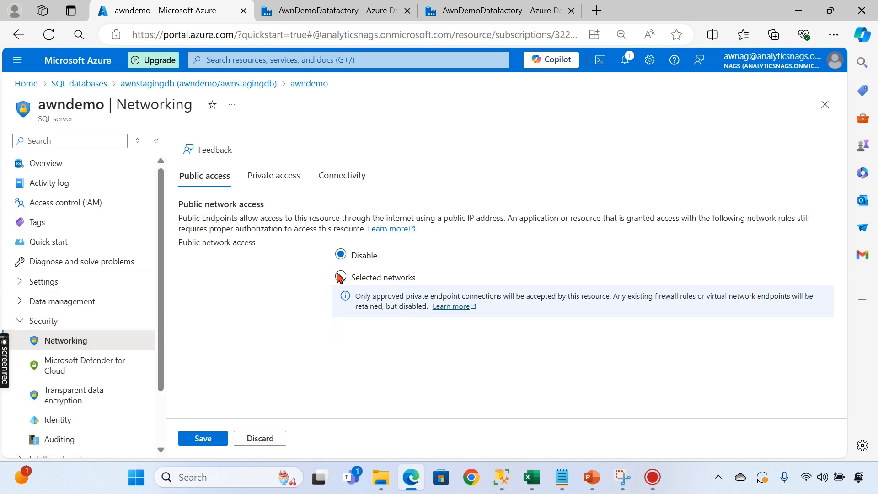
pyautogui.click(362, 280)
pyautogui.scroll(-6, 298, 372)
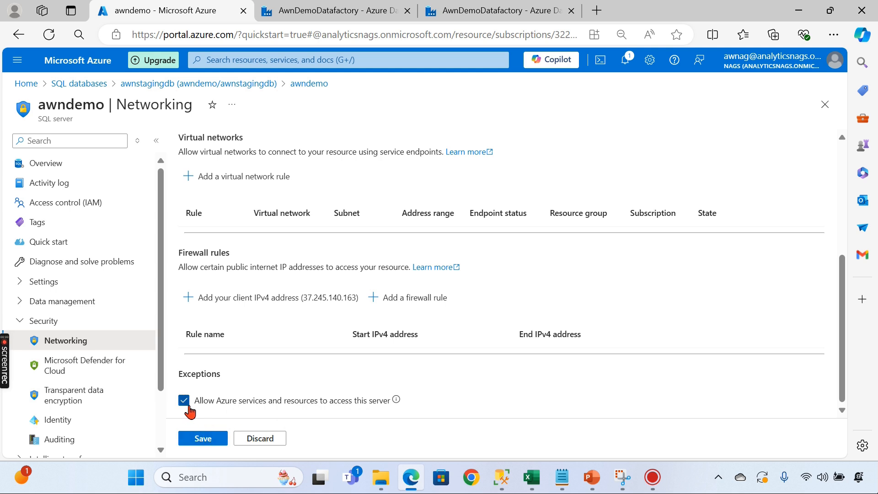
pyautogui.click(197, 442)
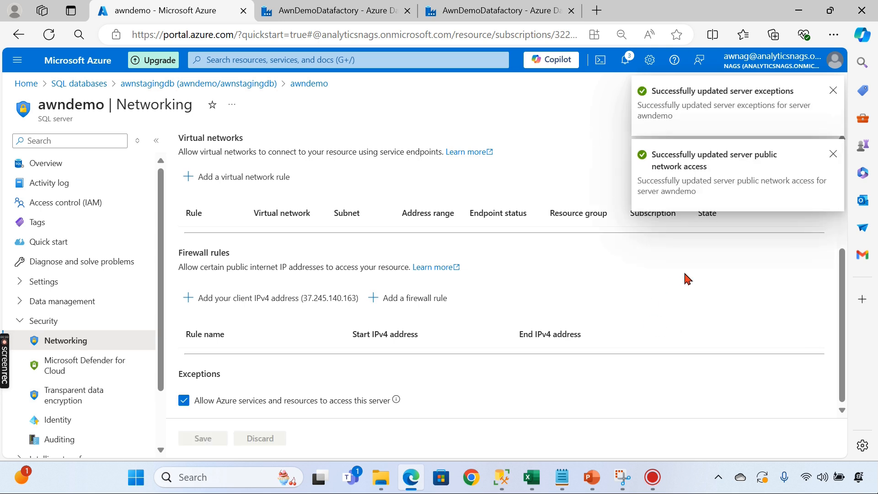
pyautogui.click(833, 90)
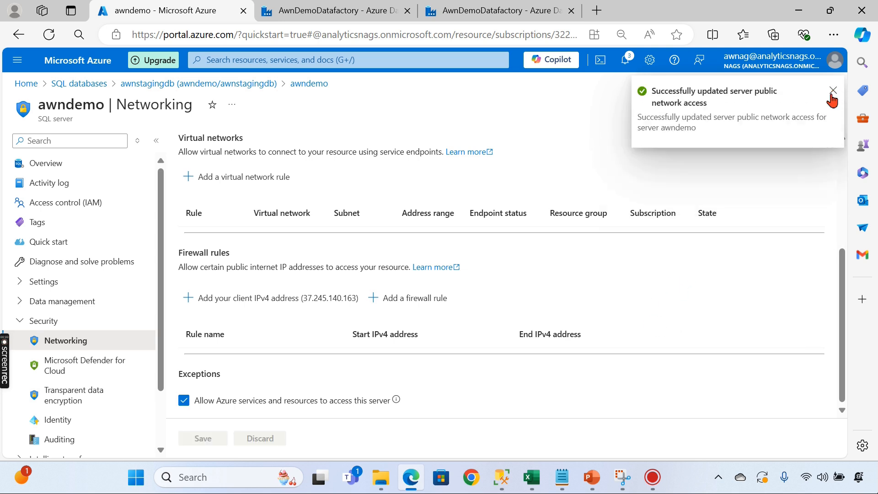
pyautogui.click(833, 92)
pyautogui.click(314, 11)
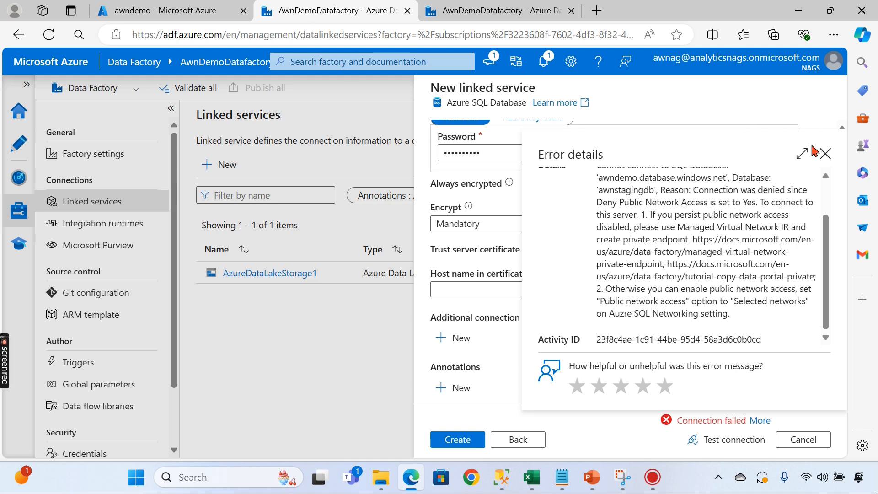
# - Retest the Azure SQL Database connection and create the StagingLS linked service
pyautogui.click(825, 154)
pyautogui.click(714, 443)
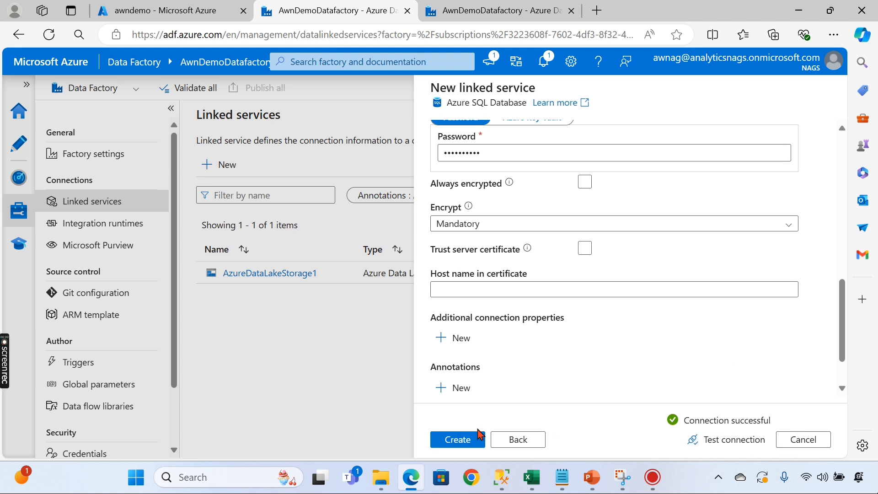
pyautogui.scroll(-2, 684, 348)
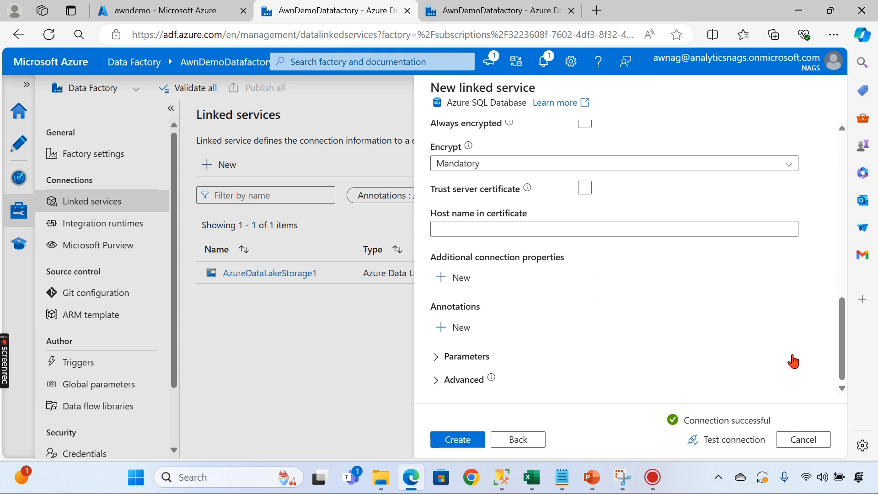
pyautogui.scroll(8, 780, 353)
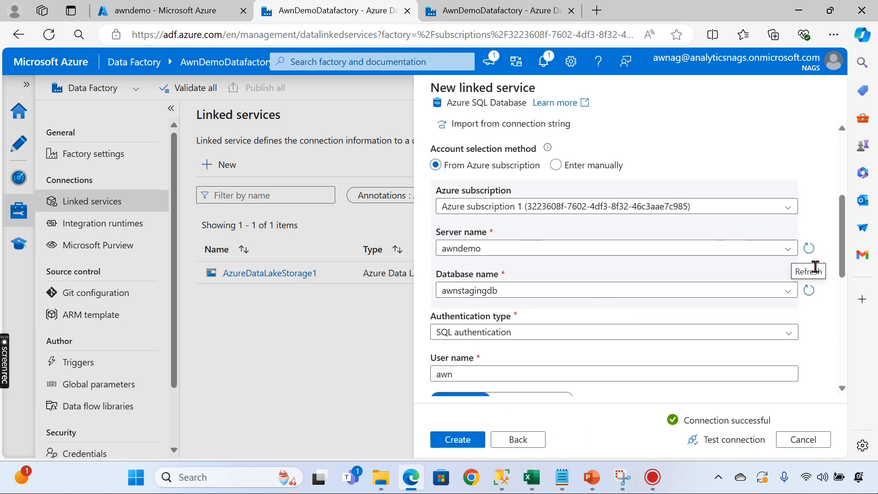
pyautogui.scroll(-1, 832, 359)
pyautogui.scroll(-2, 834, 354)
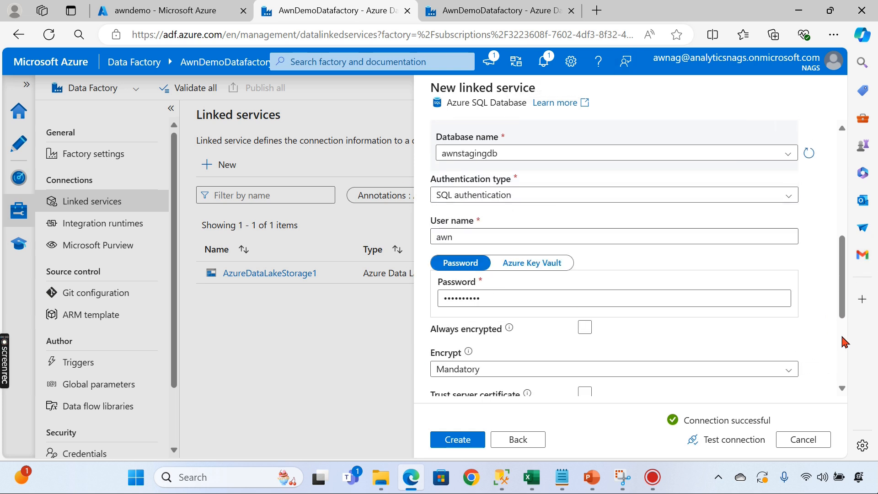
pyautogui.scroll(-3, 841, 342)
pyautogui.scroll(-2, 845, 351)
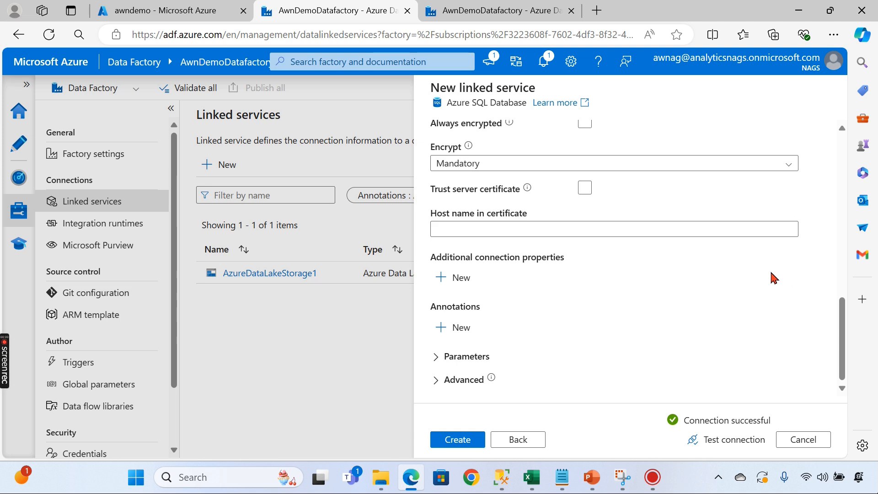
pyautogui.click(467, 444)
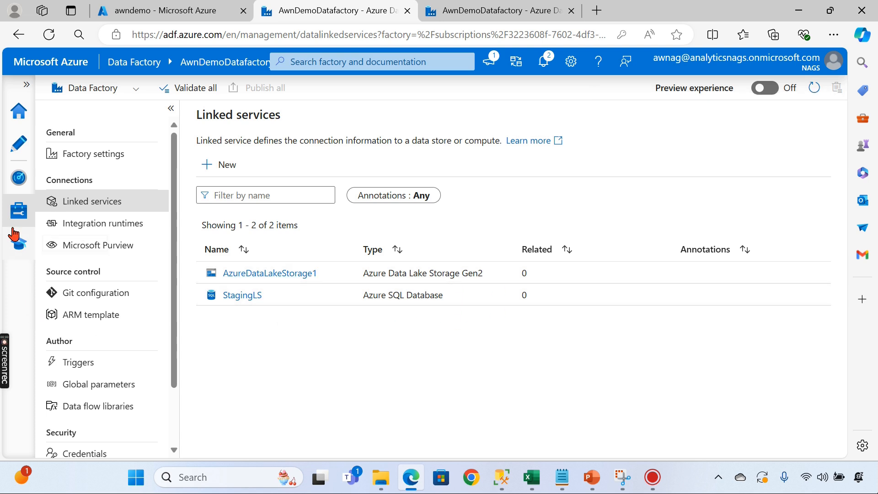
# - Go to the Author area, open the Datasets actions menu, and bring up the PowerPoint pipeline-overview slide
pyautogui.click(18, 211)
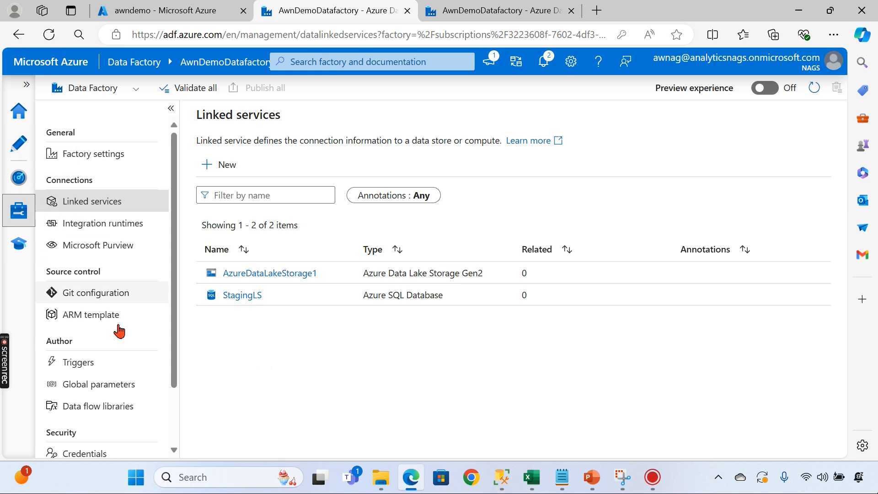
pyautogui.scroll(-3, 117, 426)
pyautogui.scroll(3, 117, 425)
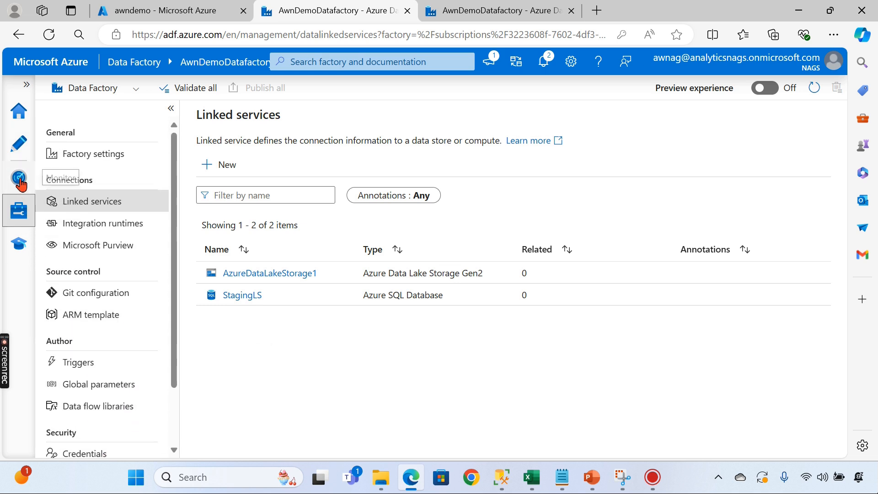
pyautogui.click(19, 144)
pyautogui.click(219, 211)
pyautogui.moveTo(592, 477)
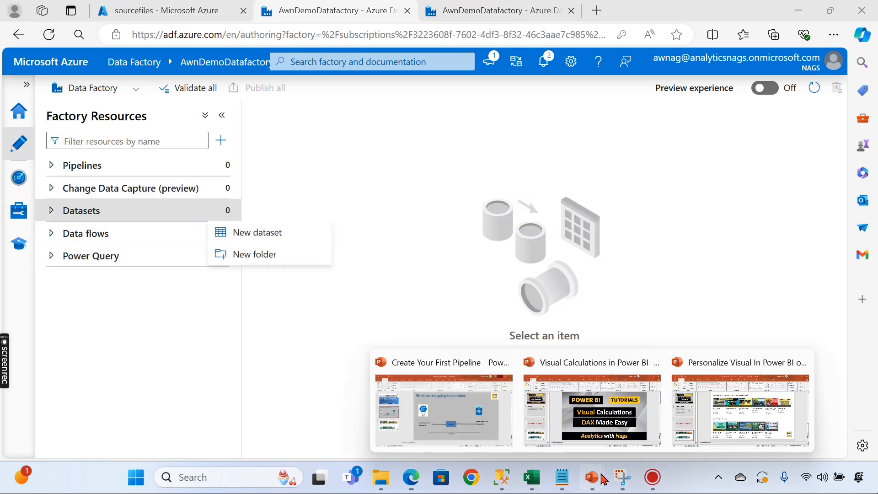
pyautogui.click(473, 415)
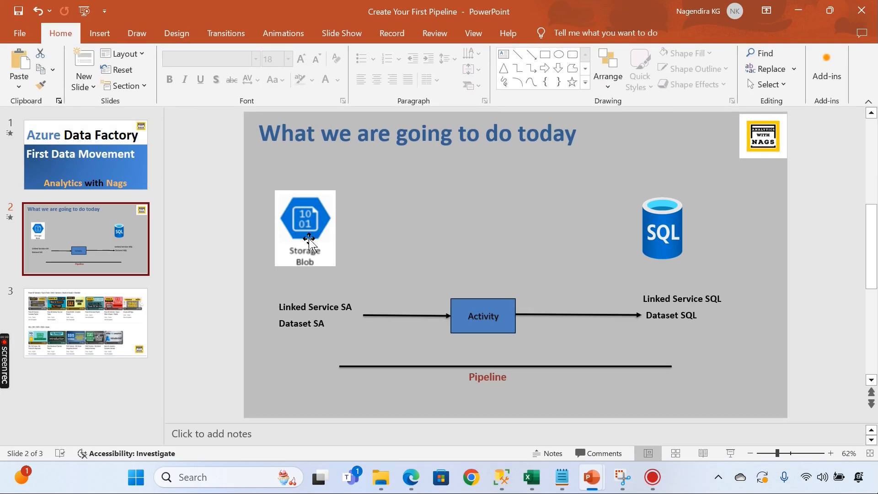
# - Start a new dataset on Azure Data Lake Storage Gen2 using the DelimitedText format
pyautogui.hotkey('alt', 'Tab')
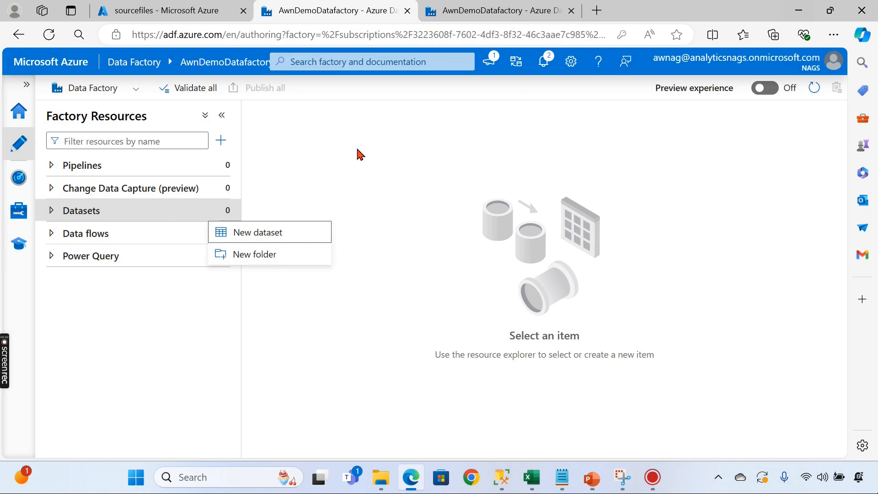
pyautogui.click(259, 234)
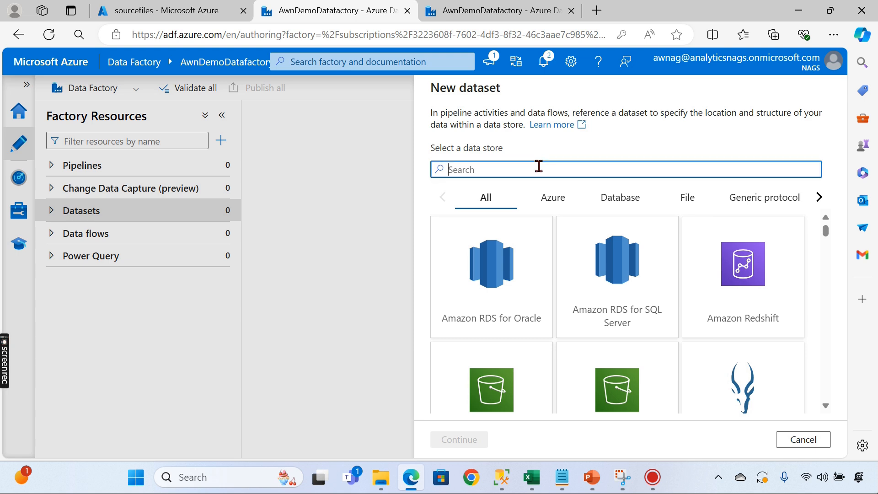
pyautogui.write('d')
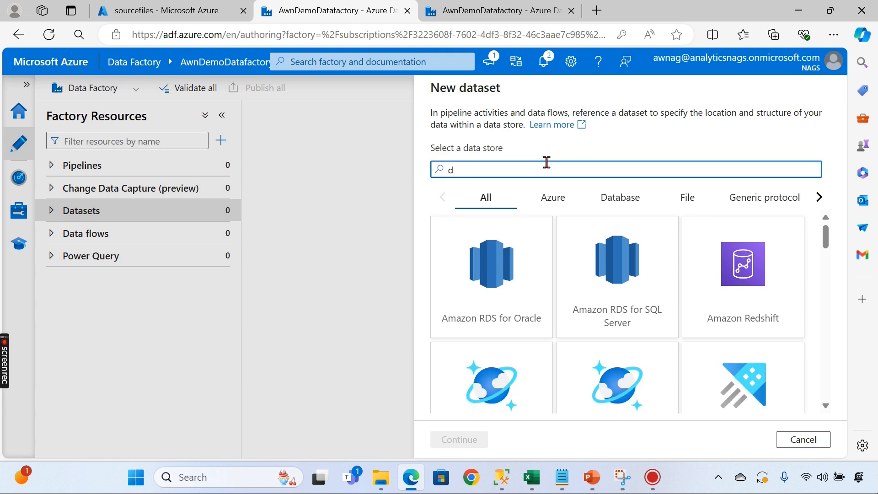
pyautogui.press('BackSpace')
pyautogui.write('sto')
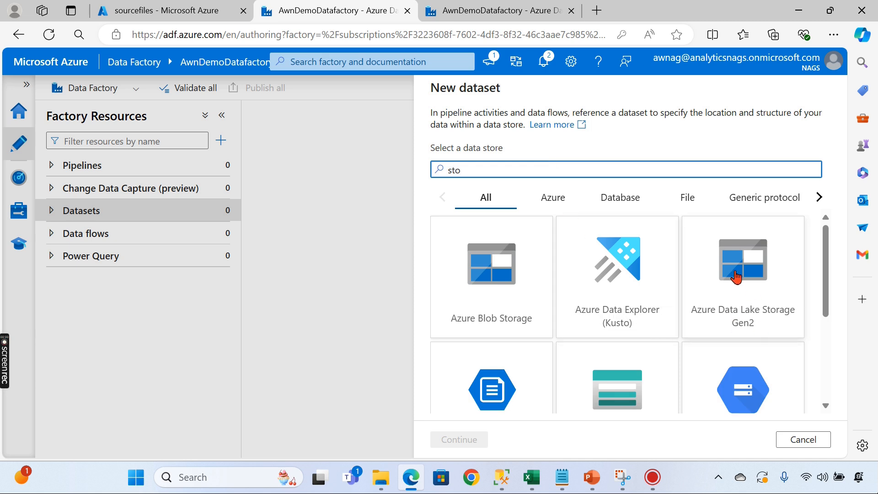
pyautogui.click(734, 277)
pyautogui.click(485, 439)
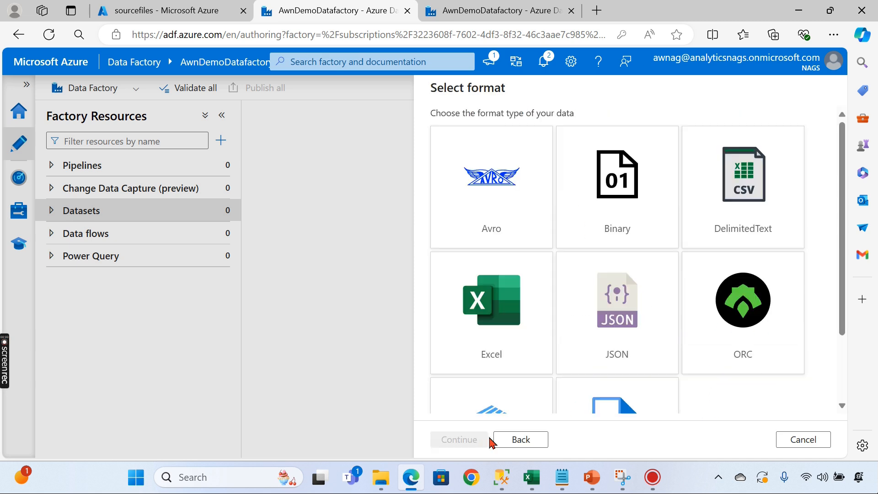
pyautogui.click(748, 215)
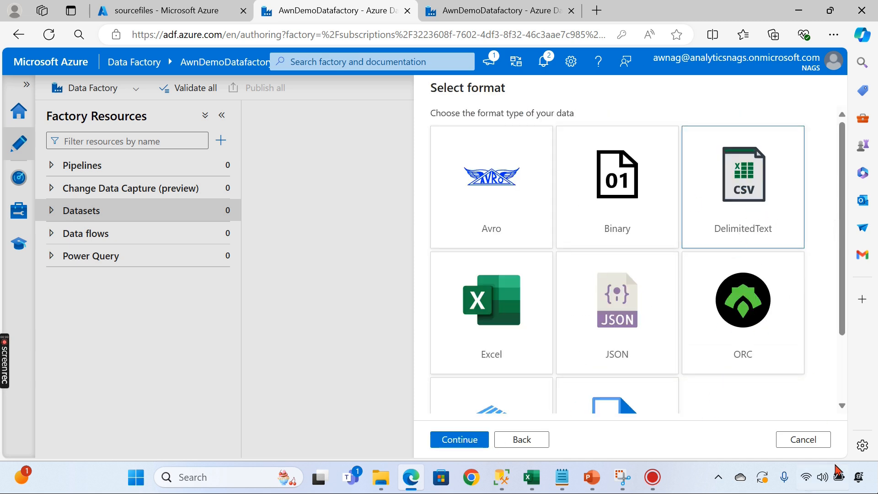
pyautogui.click(458, 441)
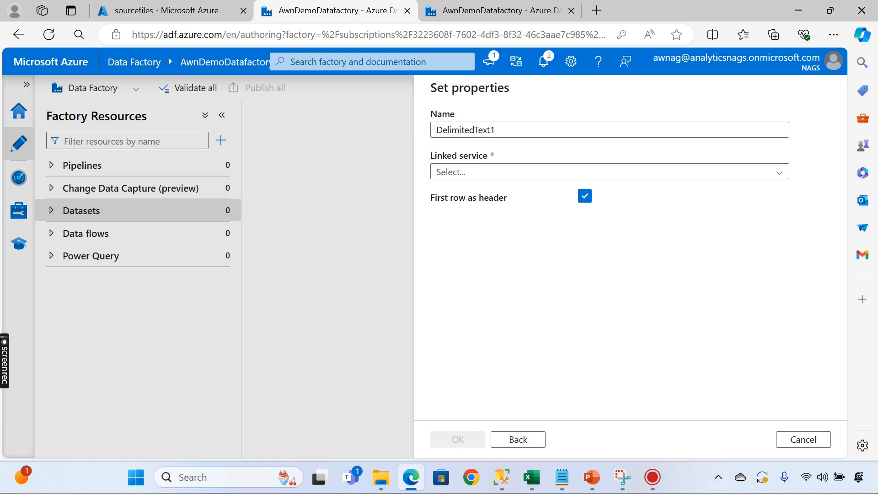
# - Link the dataset through AzureDataLakeStorage1 to sourcefiles/Files/V2 Salesdata.csv and create it
pyautogui.click(774, 172)
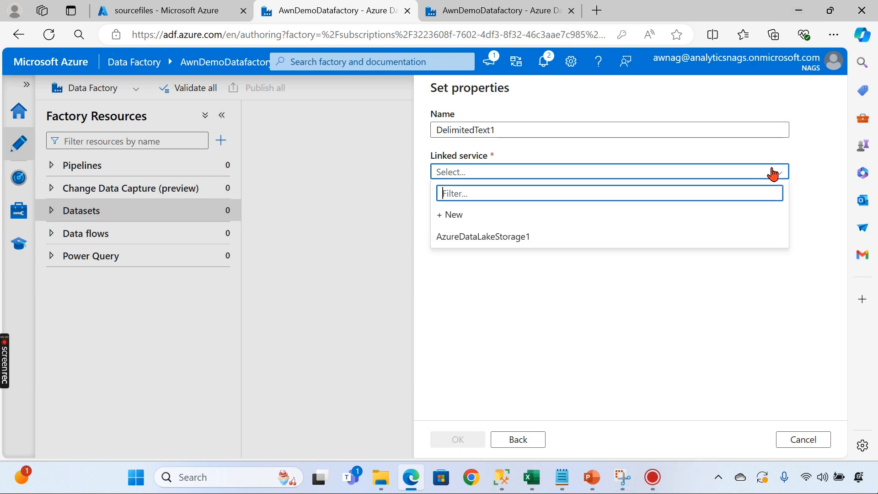
pyautogui.click(494, 236)
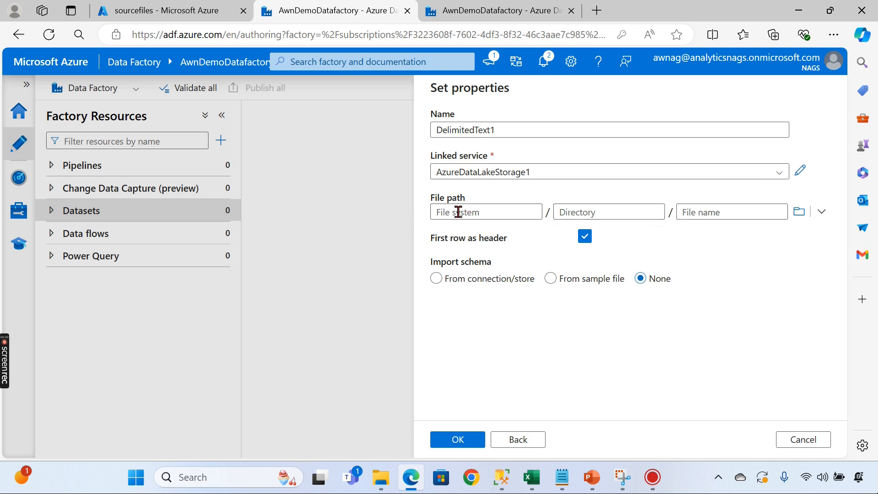
pyautogui.click(800, 213)
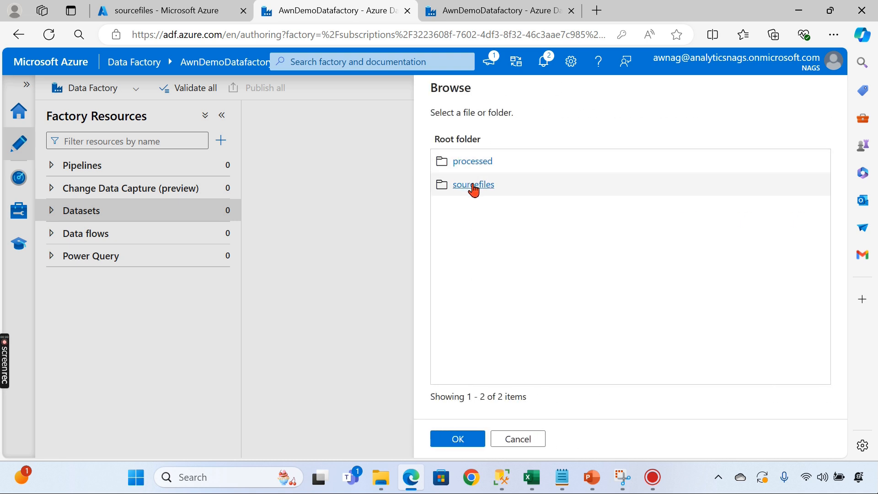
pyautogui.click(474, 185)
pyautogui.click(464, 162)
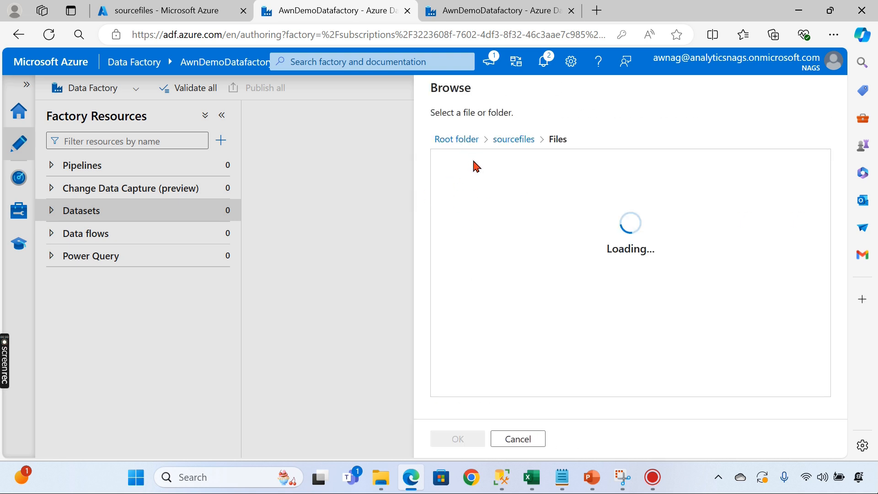
pyautogui.click(490, 190)
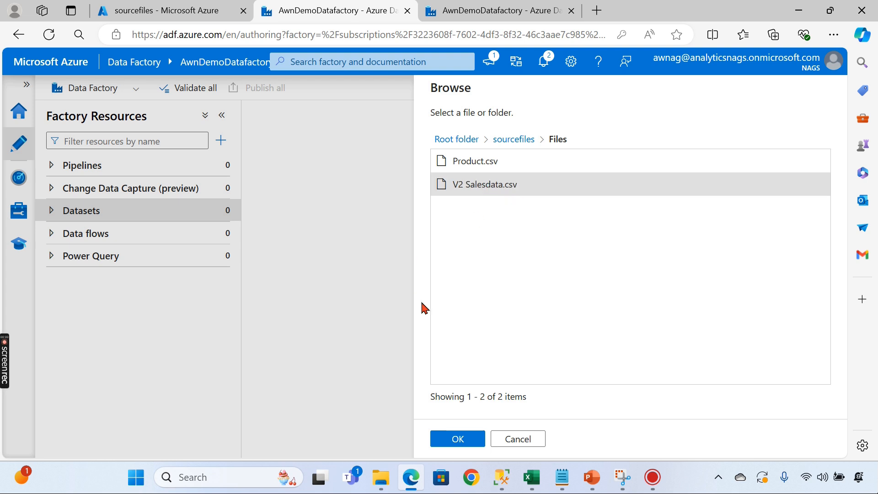
pyautogui.click(455, 440)
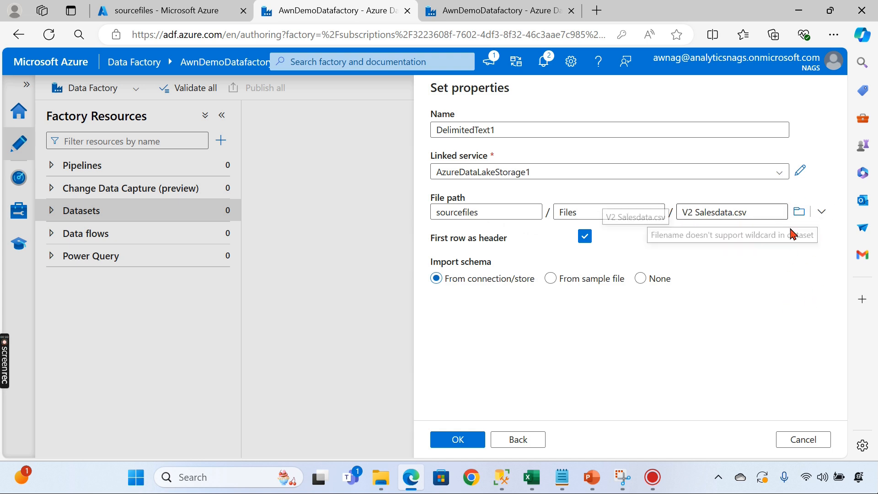
pyautogui.click(460, 446)
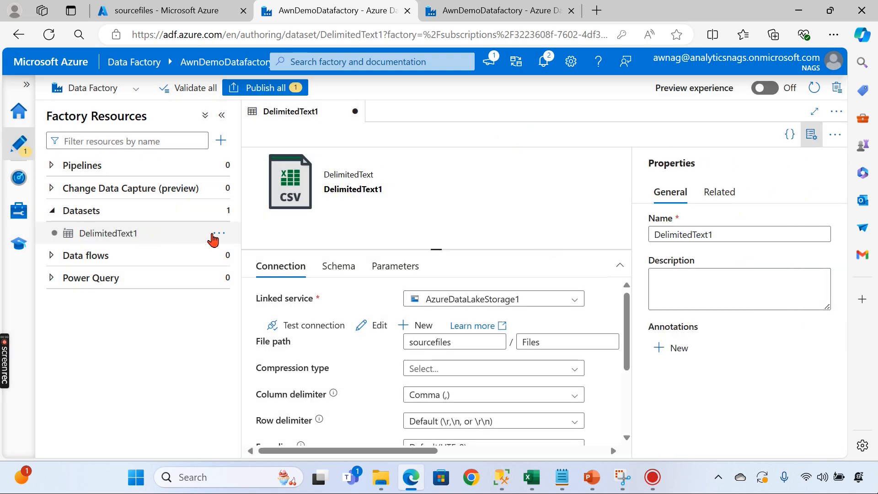
# - Rename the DelimitedText1 dataset to Src_ds
pyautogui.click(217, 234)
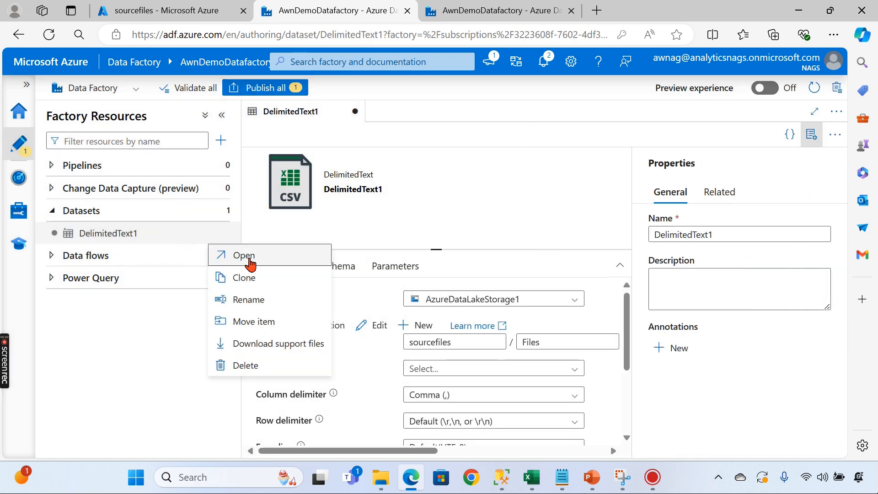
pyautogui.click(249, 301)
pyautogui.write('S')
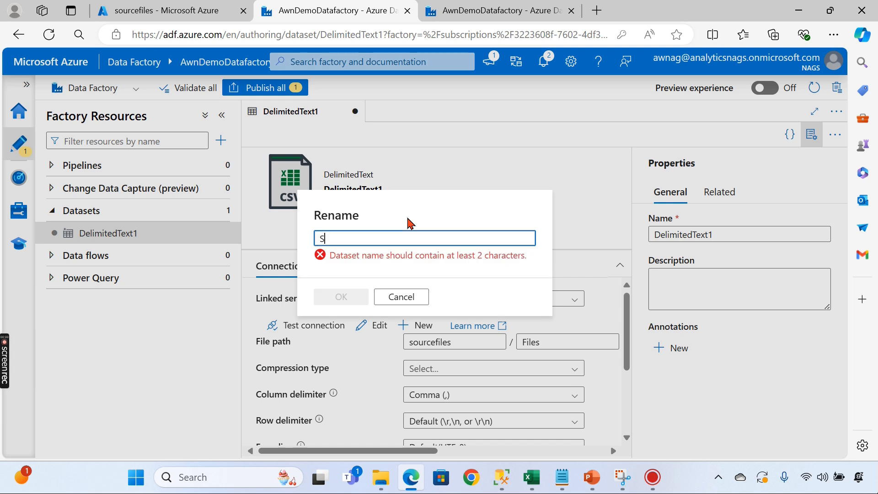
pyautogui.write('rc_d')
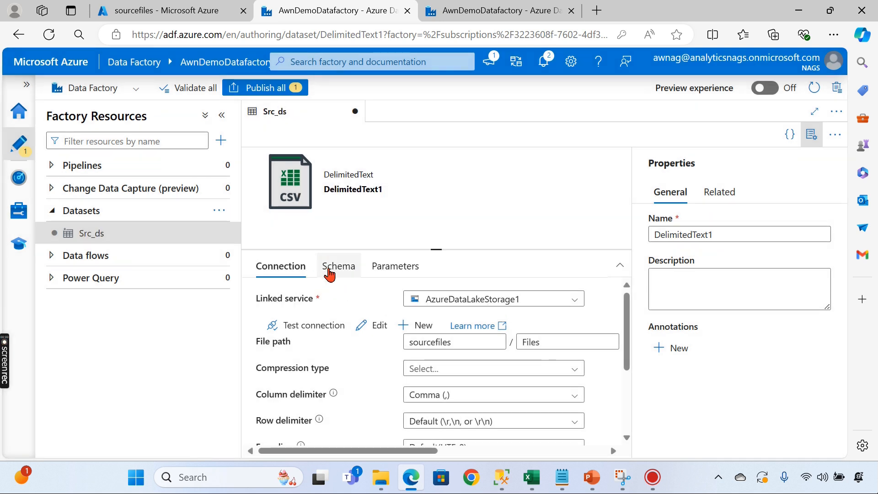
pyautogui.click(218, 212)
# - Create an Azure SQL Database dataset, AzureSqlTable1, linked to StagingLS with no table chosen
pyautogui.click(262, 234)
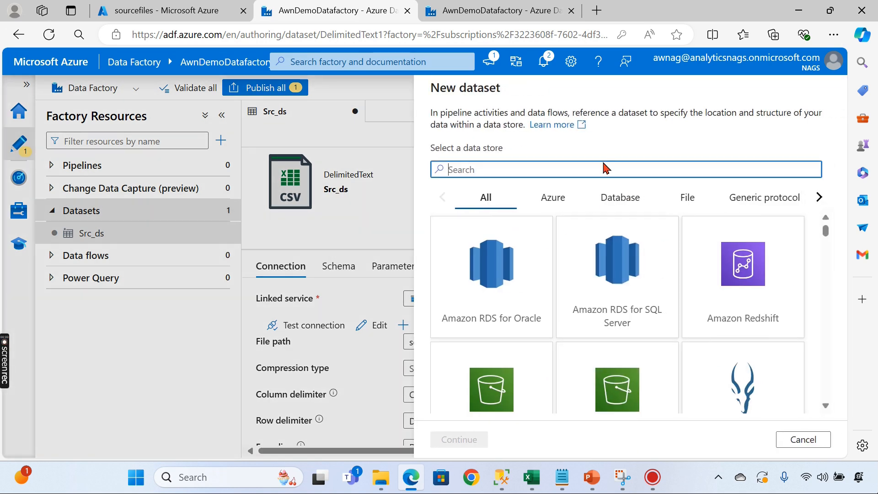
pyautogui.click(591, 171)
pyautogui.write('Sq')
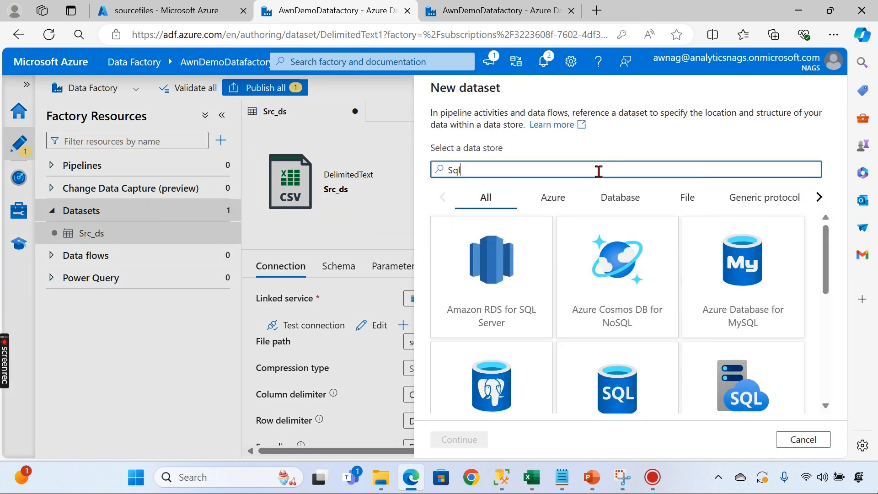
pyautogui.write('l')
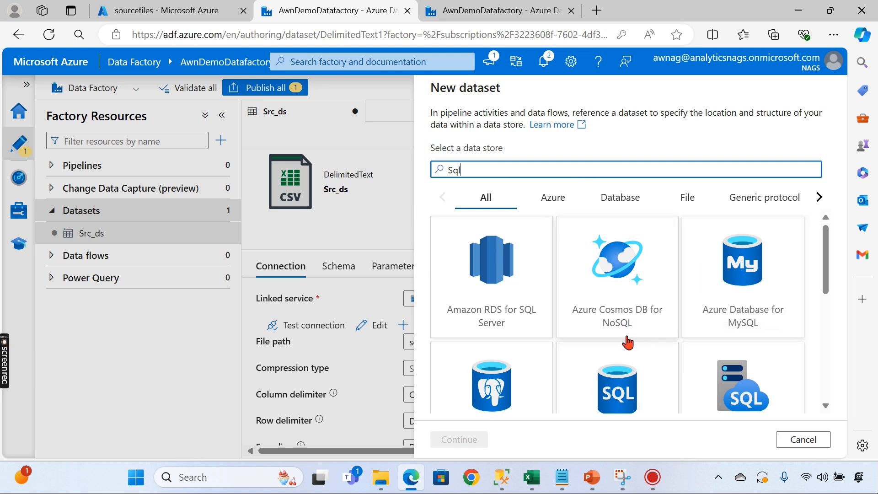
pyautogui.write(' da')
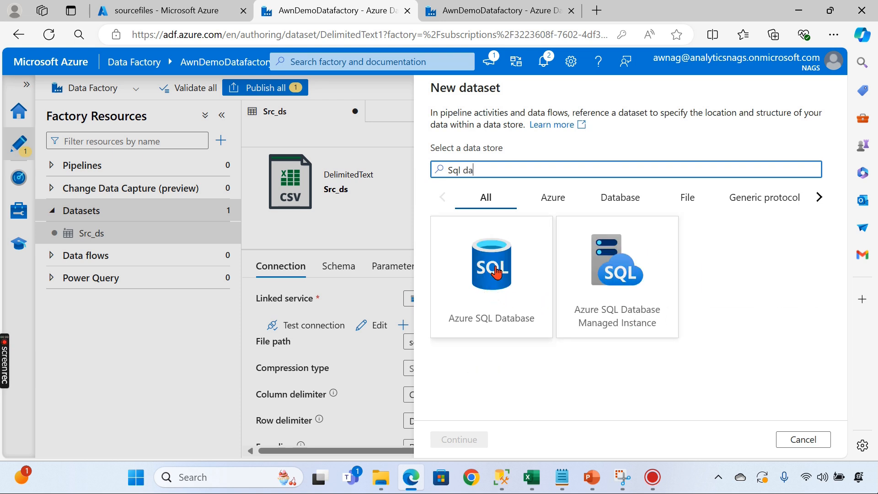
pyautogui.click(496, 273)
pyautogui.click(459, 439)
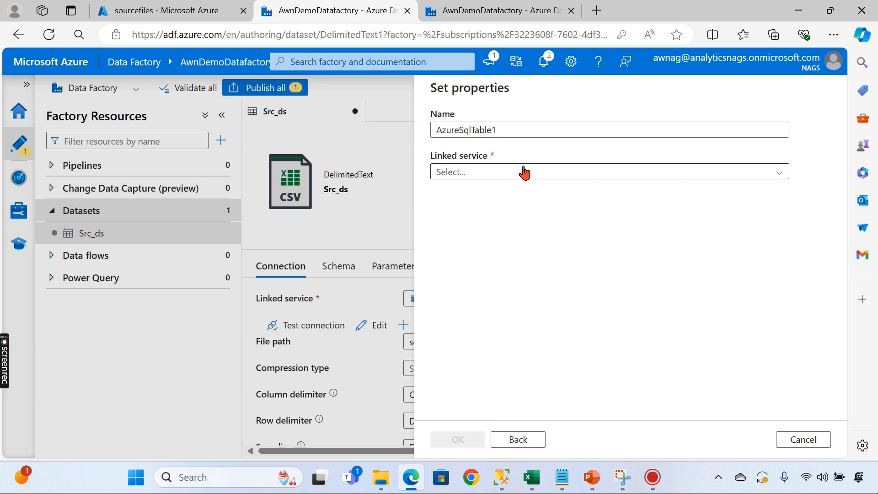
pyautogui.click(524, 173)
pyautogui.click(475, 241)
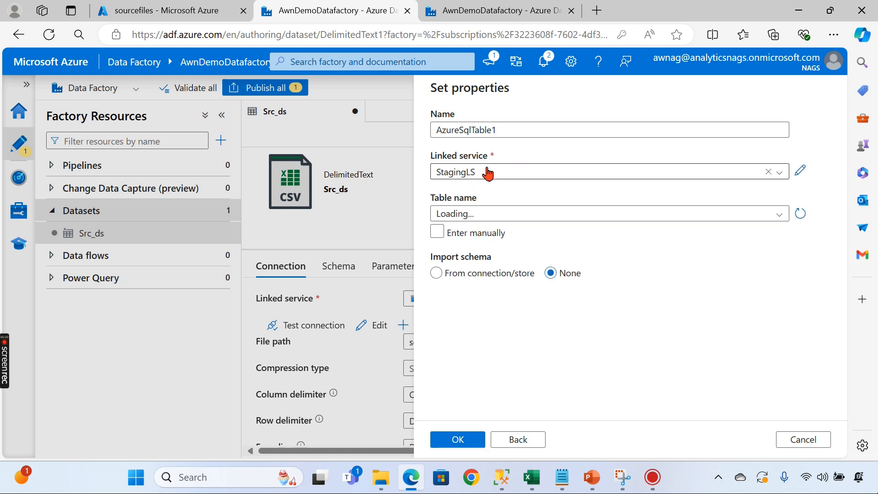
pyautogui.click(482, 215)
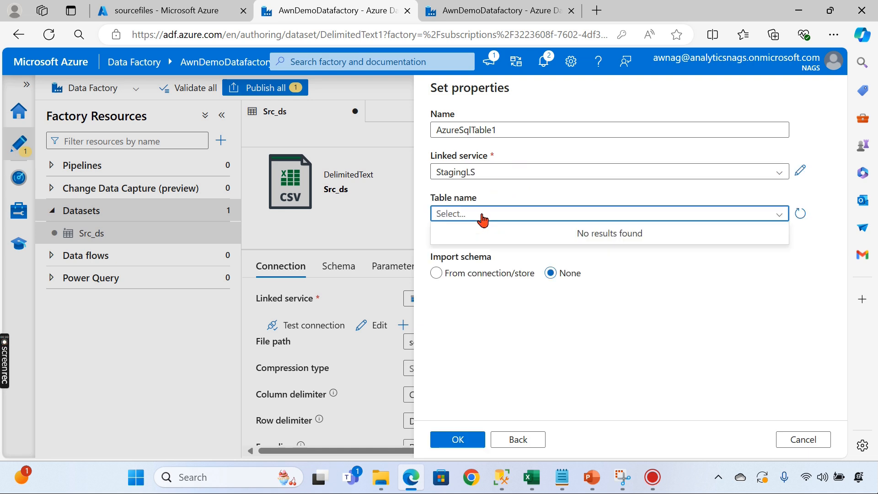
pyautogui.click(521, 194)
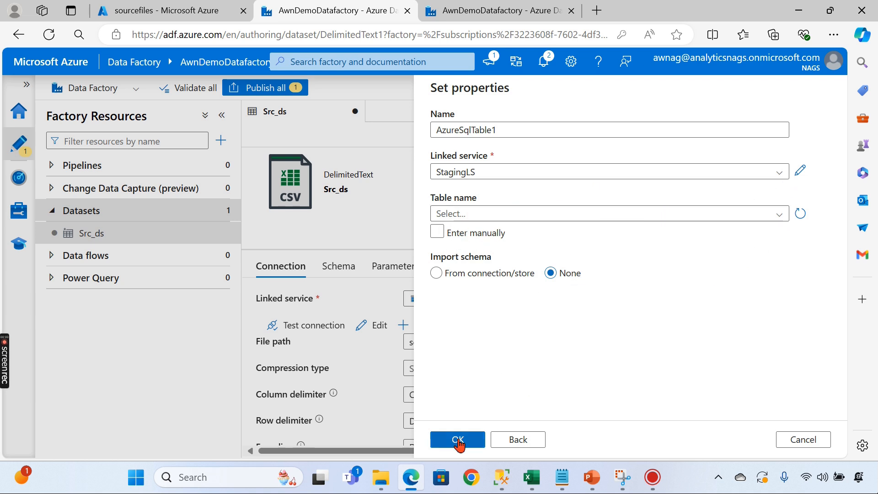
pyautogui.click(458, 439)
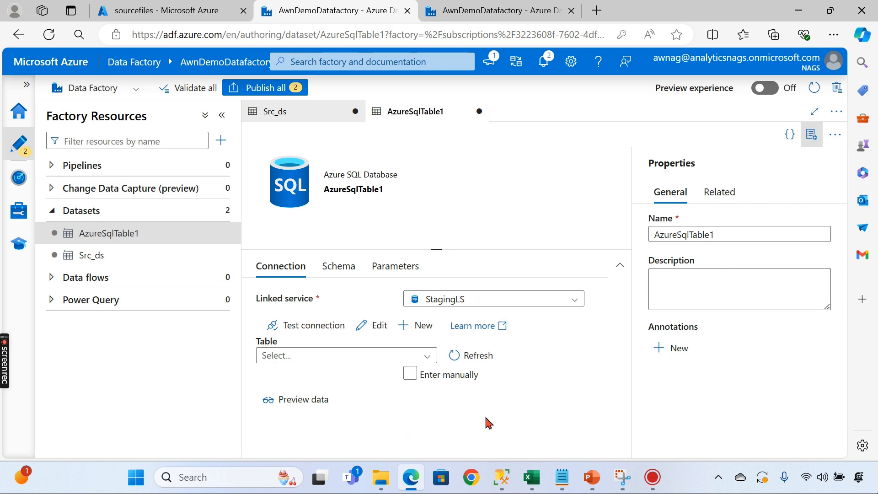
# - Review the Src_ds dataset and the Create Your First Pipeline slides, then return to Data Factory
pyautogui.click(108, 264)
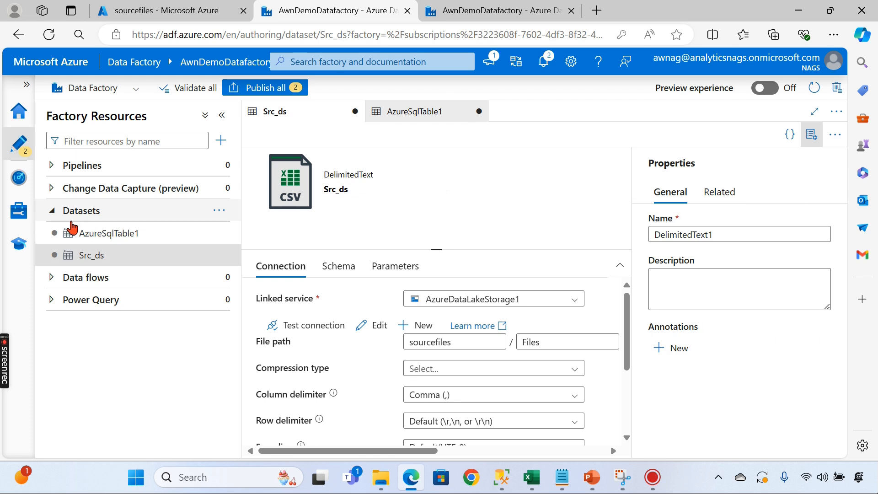
pyautogui.click(53, 211)
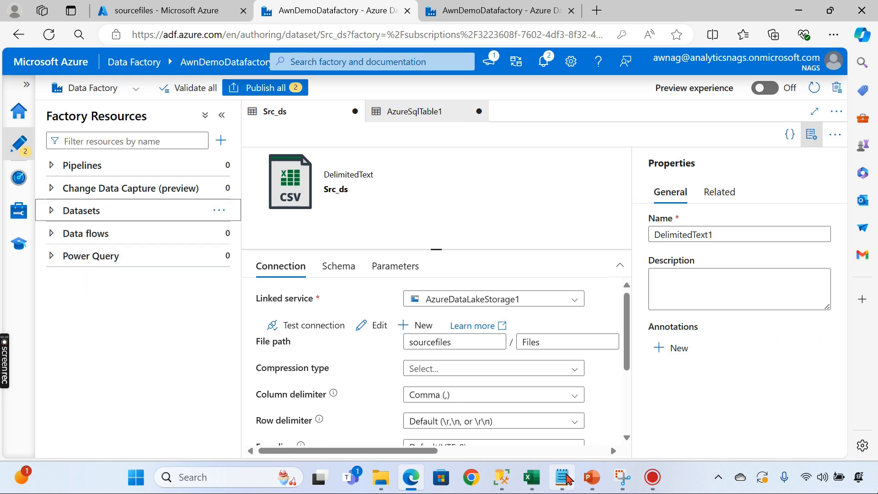
pyautogui.moveTo(592, 477)
pyautogui.click(463, 368)
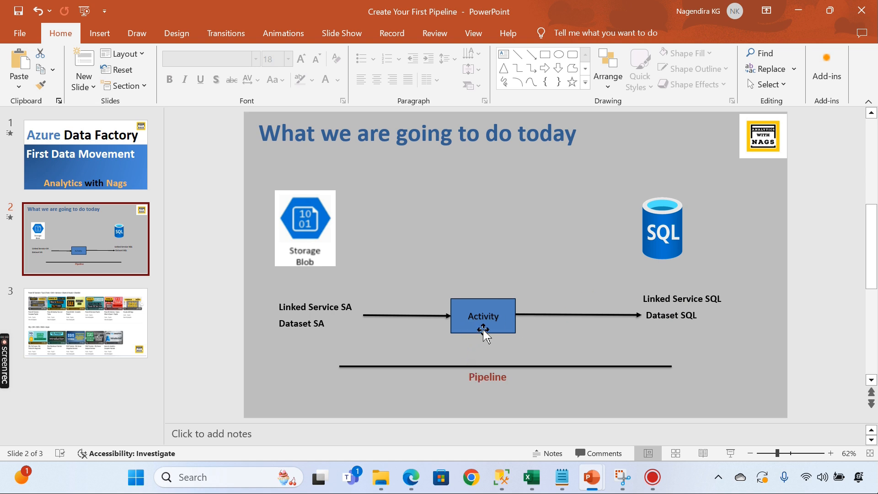
pyautogui.click(411, 477)
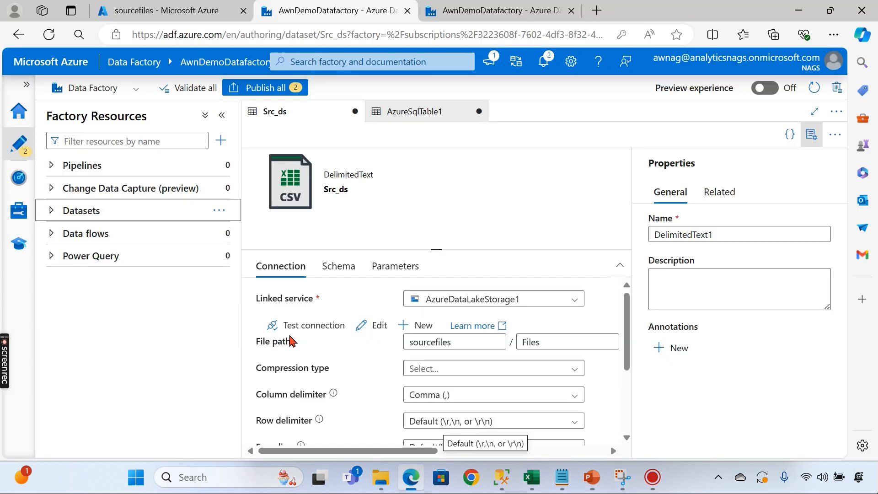
# - Create a new pipeline1, hide Factory Resources, and filter the Activities list with 'cop'
pyautogui.click(50, 165)
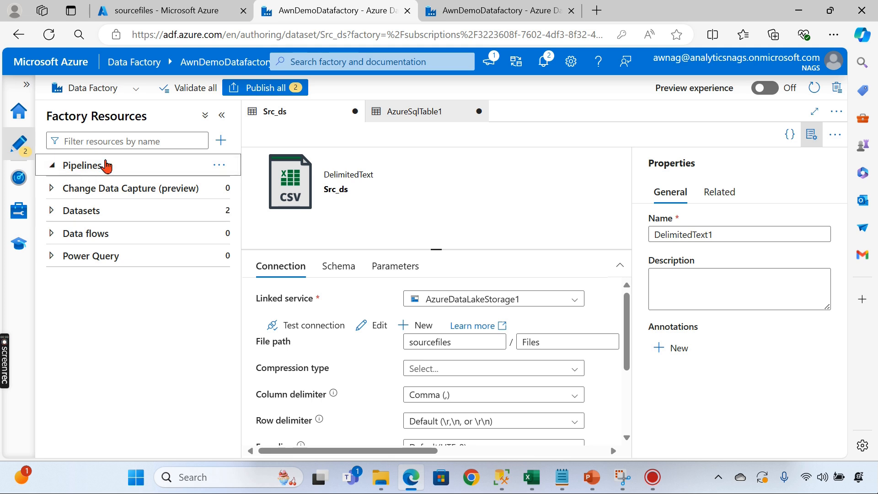
pyautogui.click(219, 166)
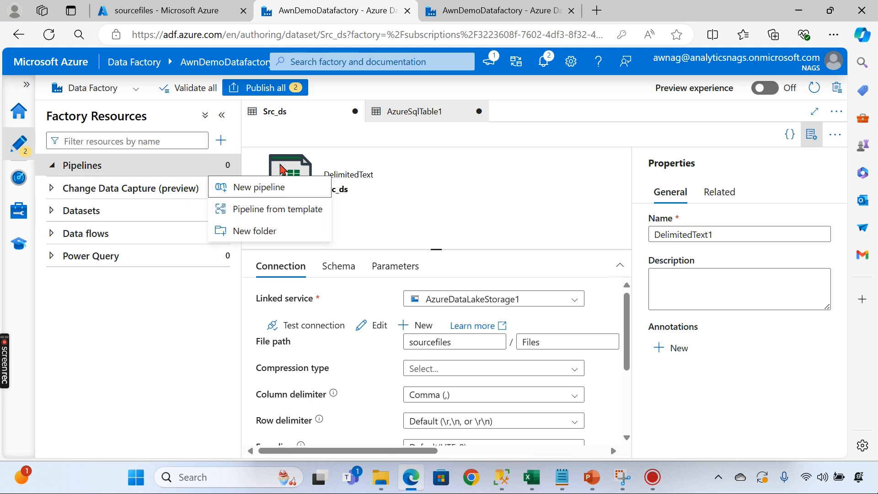
pyautogui.click(254, 192)
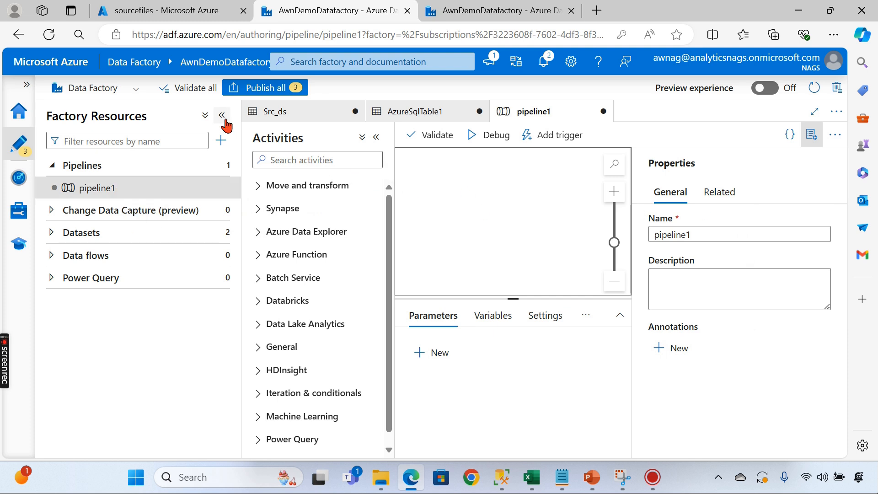
pyautogui.moveTo(91, 190)
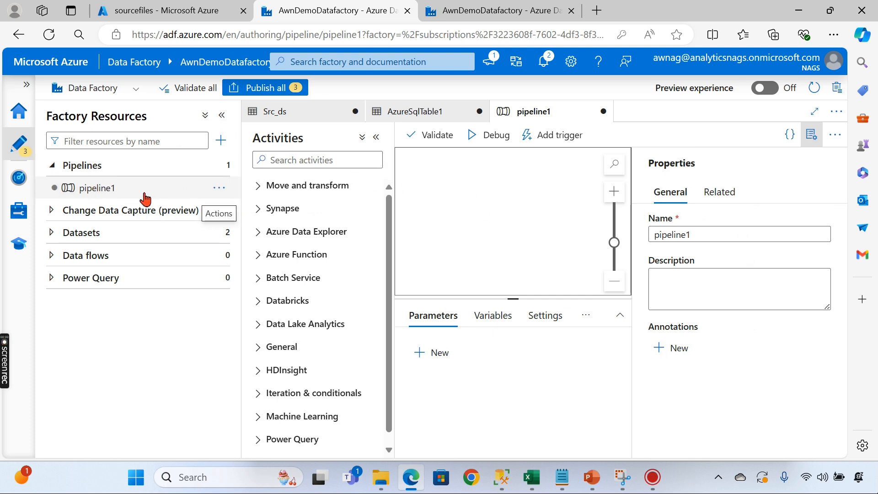
pyautogui.click(223, 117)
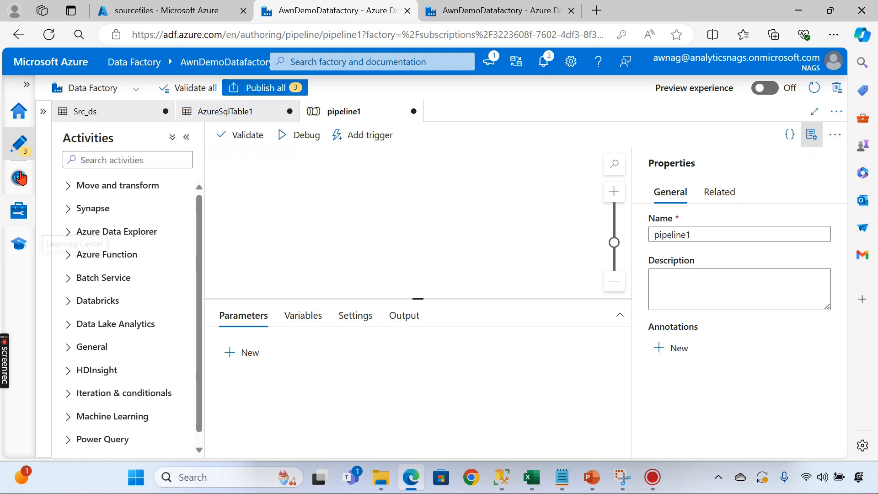
pyautogui.scroll(-1, 126, 303)
pyautogui.scroll(1, 83, 208)
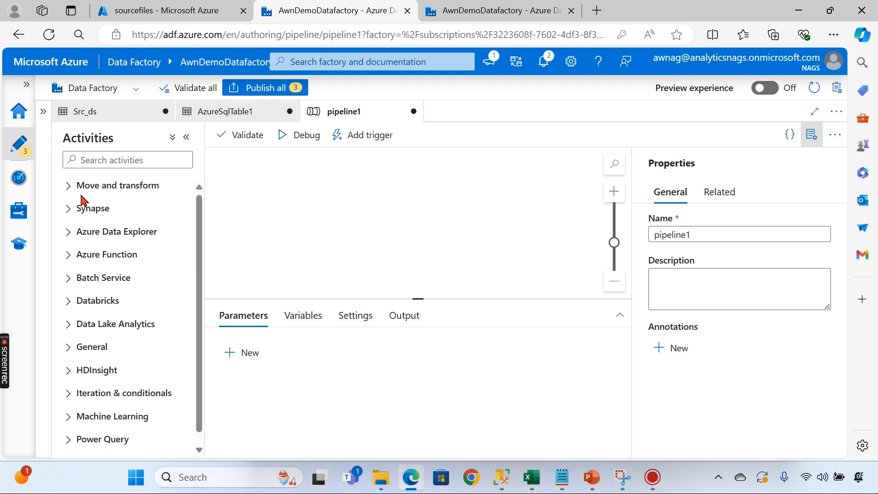
pyautogui.click(108, 158)
pyautogui.write('copy')
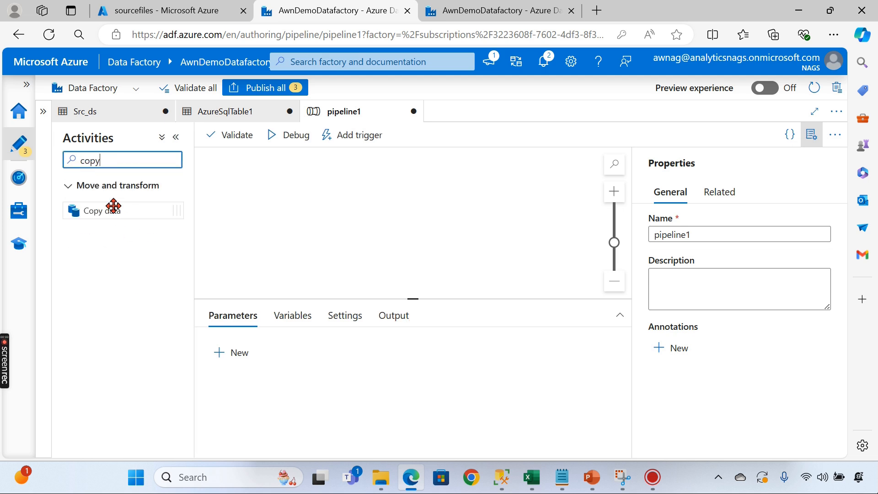
# - Place a Copy data activity on pipeline1 and set its source dataset to Src_ds
pyautogui.moveTo(103, 211); pyautogui.dragTo(407, 207)
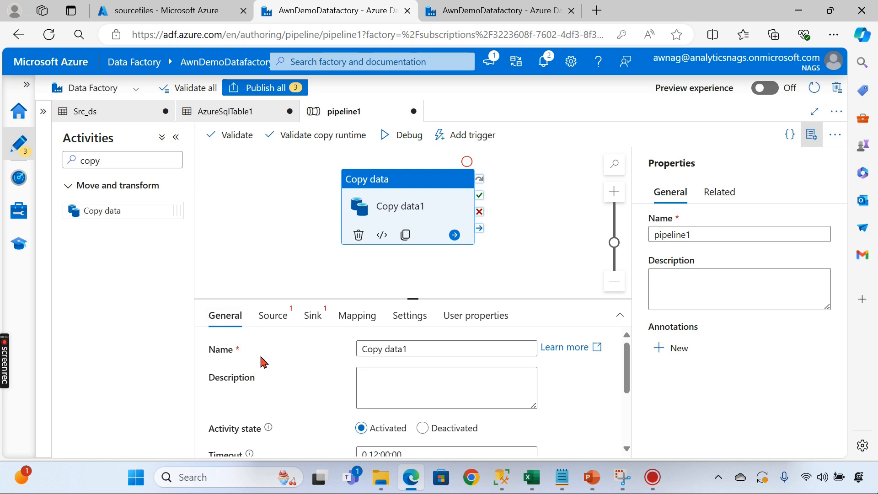
pyautogui.scroll(-1, 262, 361)
pyautogui.scroll(-1, 260, 393)
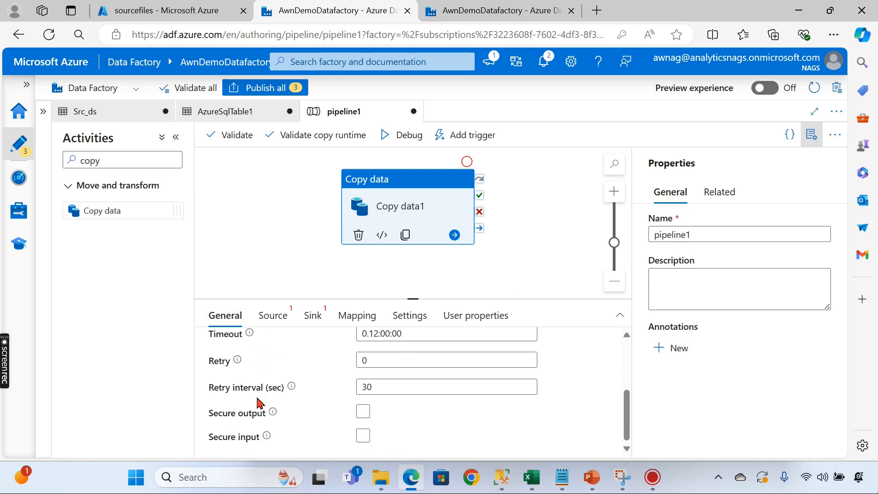
pyautogui.click(273, 322)
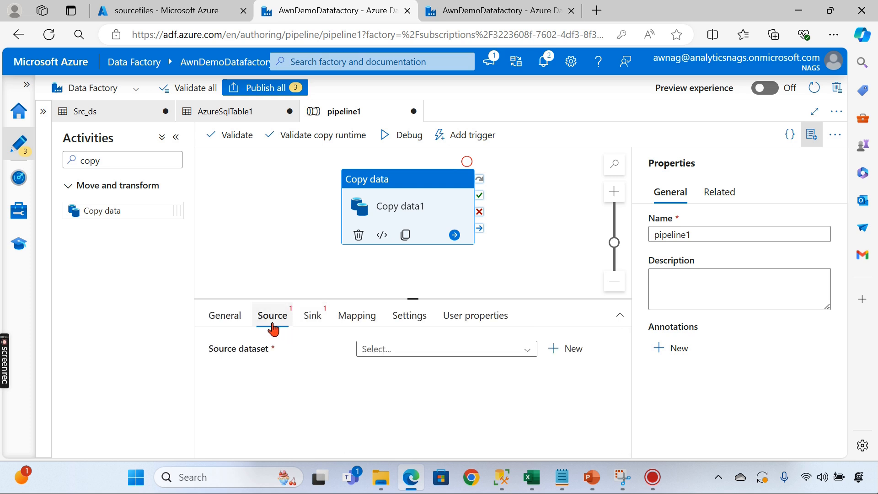
pyautogui.click(373, 352)
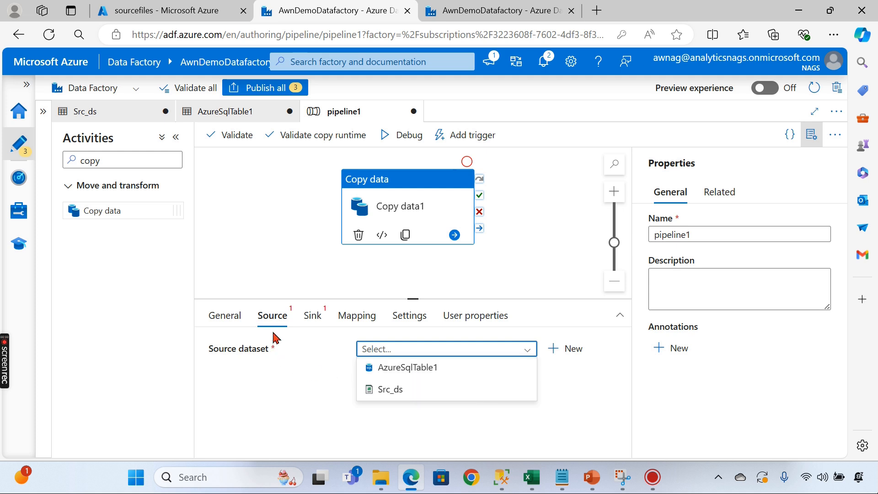
pyautogui.click(397, 394)
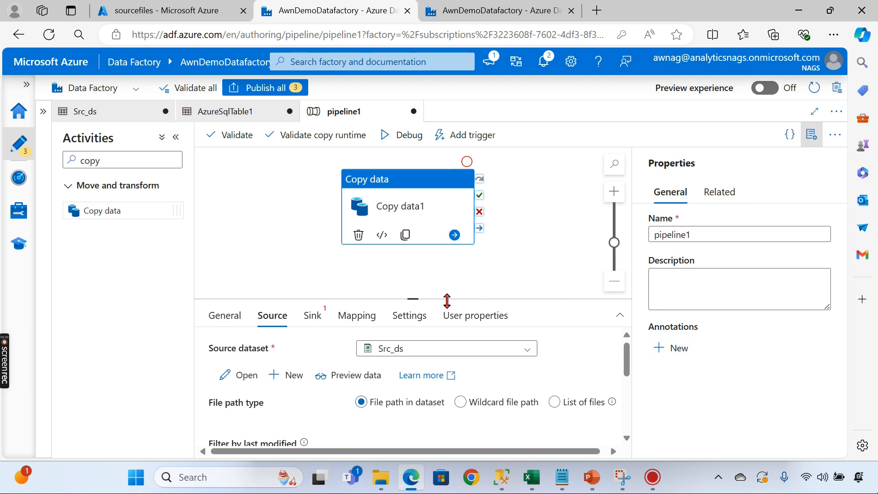
pyautogui.moveTo(410, 299); pyautogui.dragTo(412, 193)
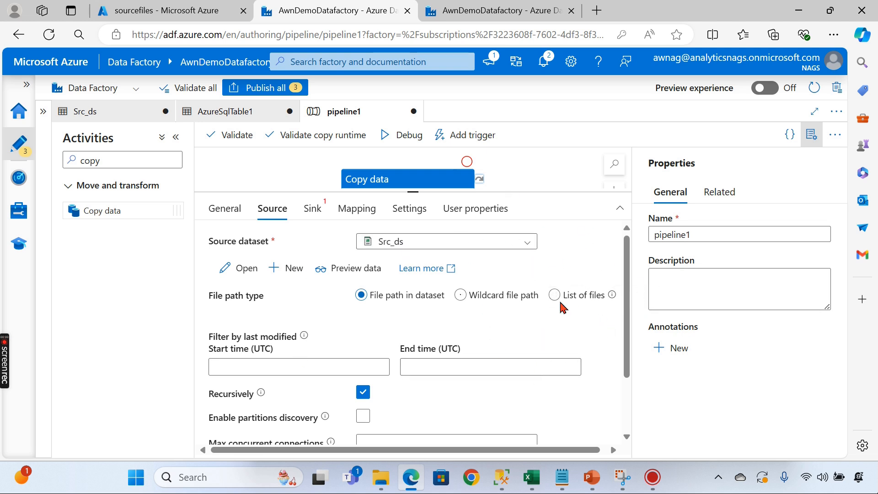
pyautogui.scroll(-3, 596, 354)
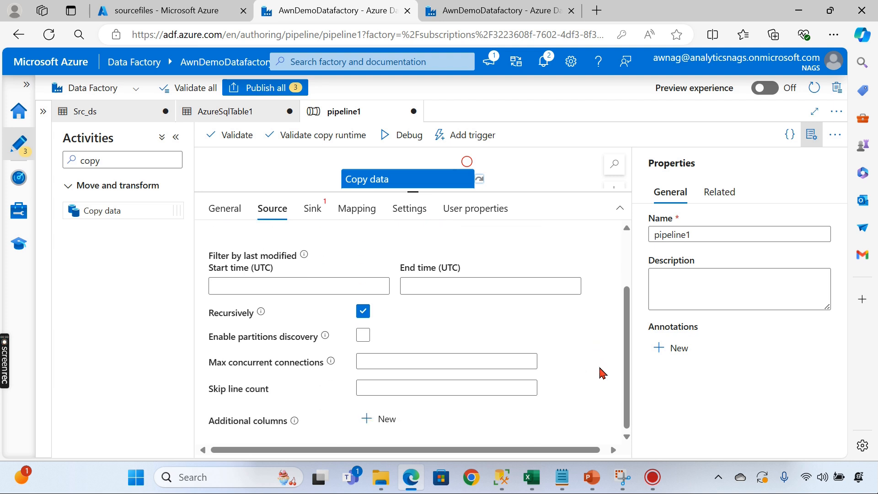
pyautogui.scroll(3, 603, 373)
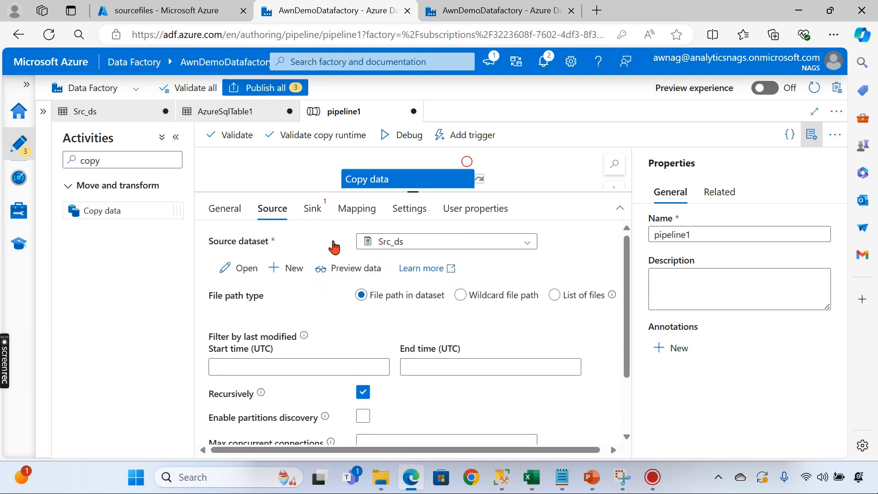
pyautogui.click(315, 215)
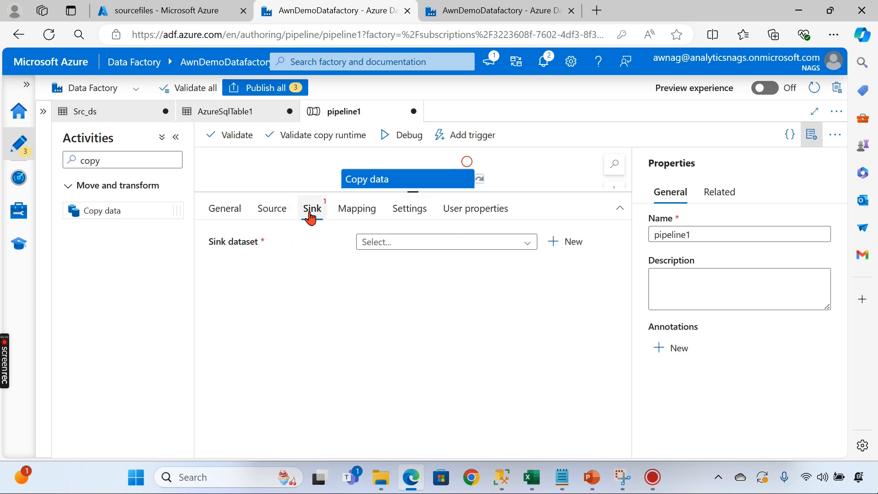
# - Set AzureSqlTable1 as the sink dataset with Auto create table selected
pyautogui.click(409, 244)
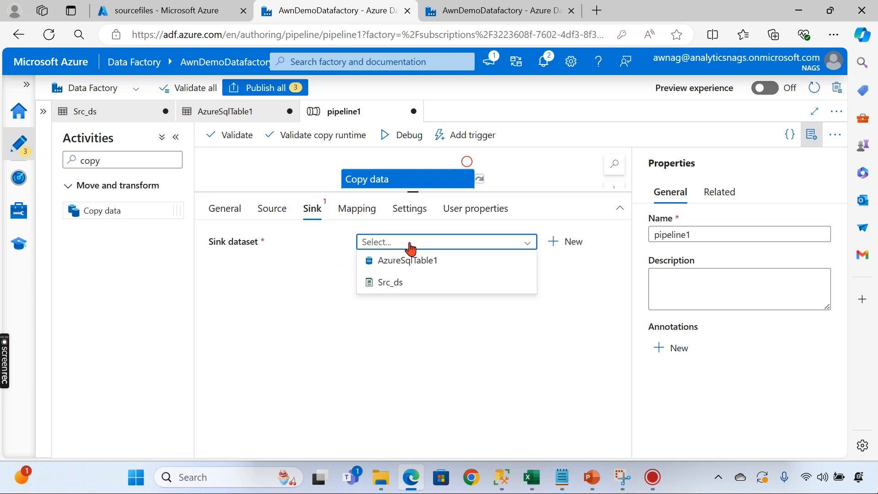
pyautogui.click(413, 261)
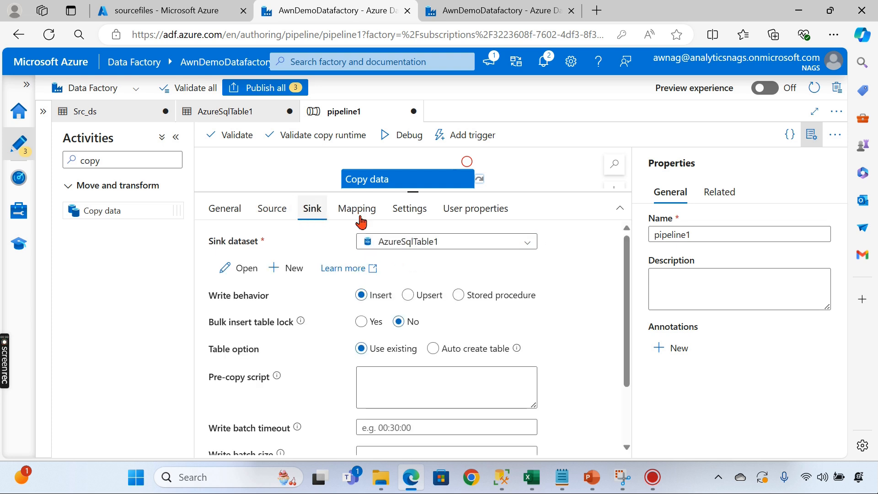
pyautogui.click(407, 250)
pyautogui.click(445, 265)
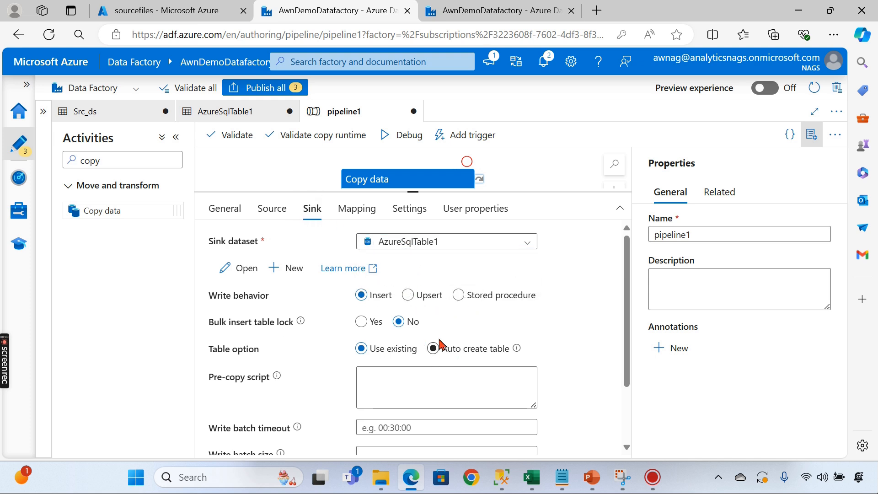
pyautogui.click(432, 350)
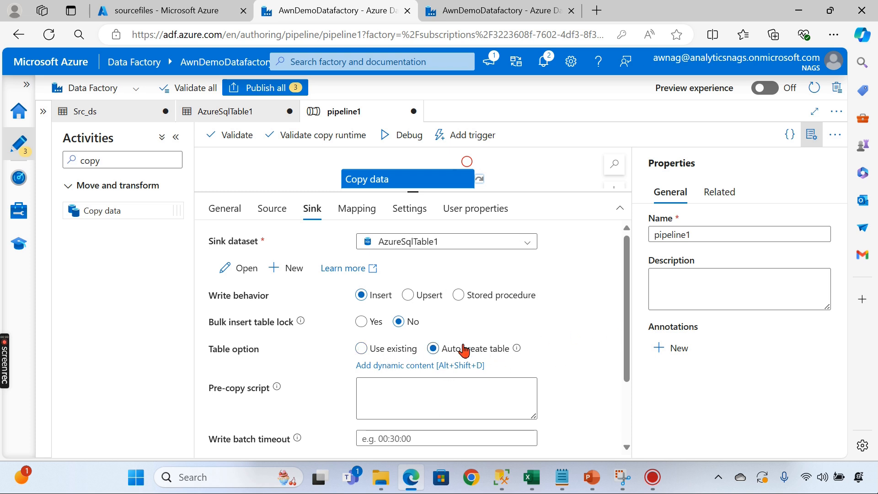
pyautogui.scroll(-3, 526, 307)
pyautogui.scroll(3, 464, 322)
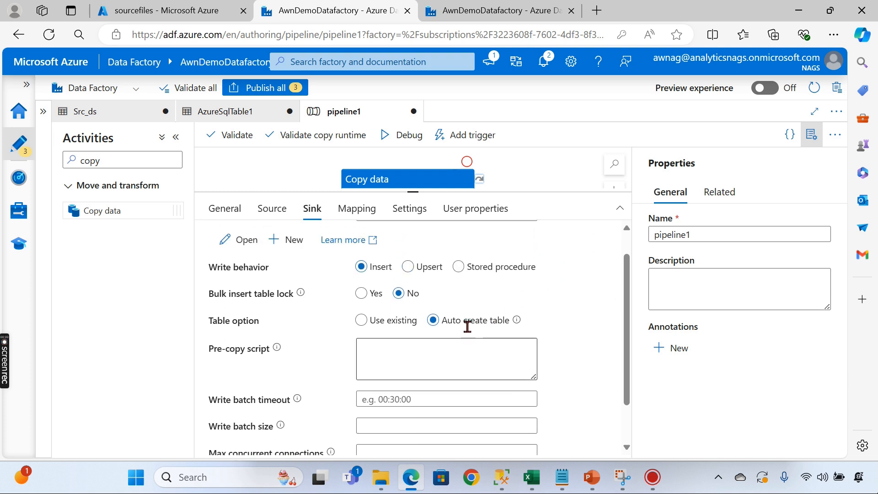
pyautogui.click(443, 390)
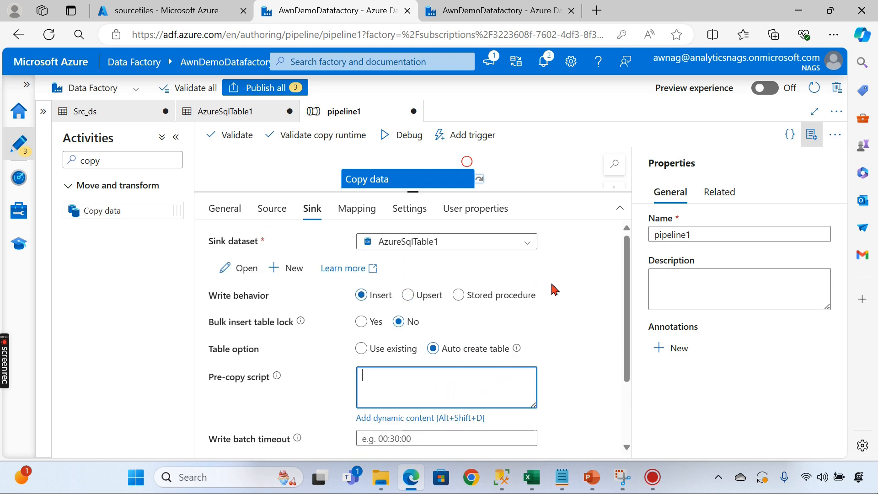
pyautogui.scroll(-2, 329, 333)
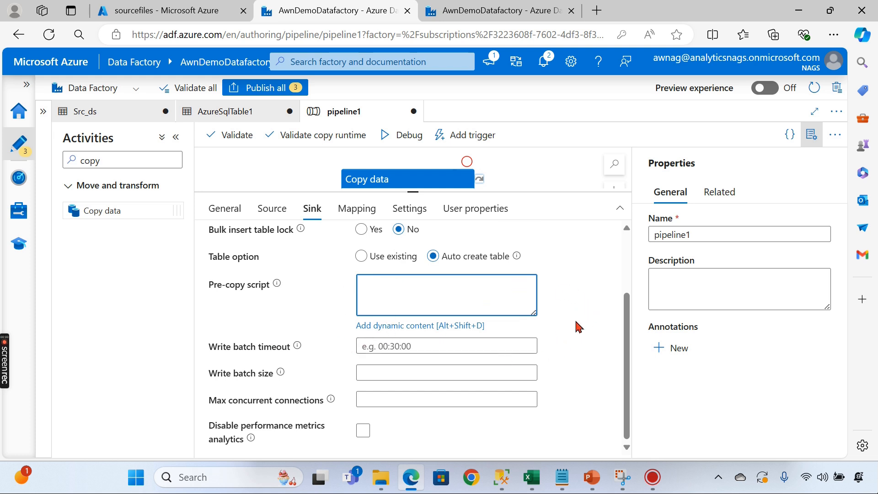
pyautogui.scroll(2, 590, 302)
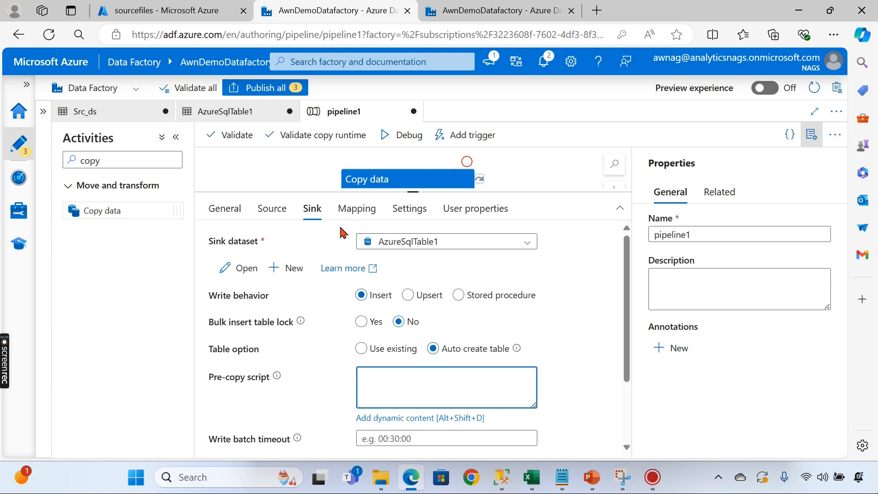
pyautogui.click(354, 214)
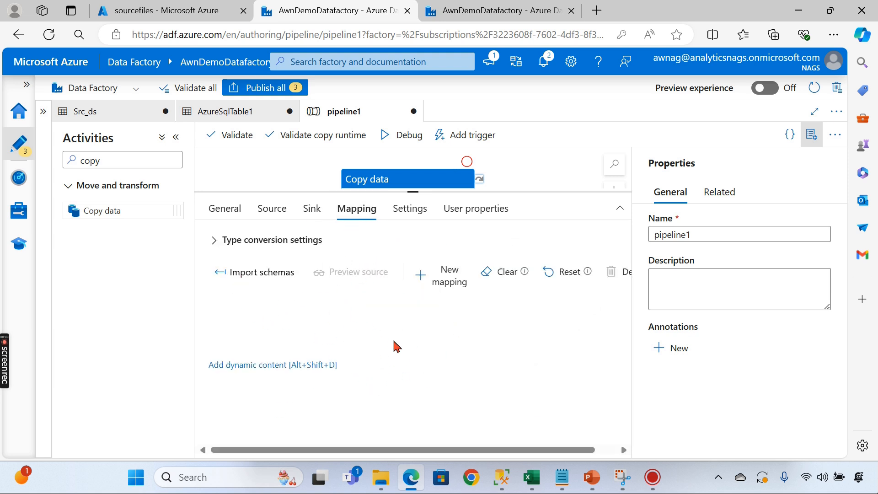
# - Review Copy data1's Settings, User properties and General tabs, enlarging the activity settings panel
pyautogui.click(410, 210)
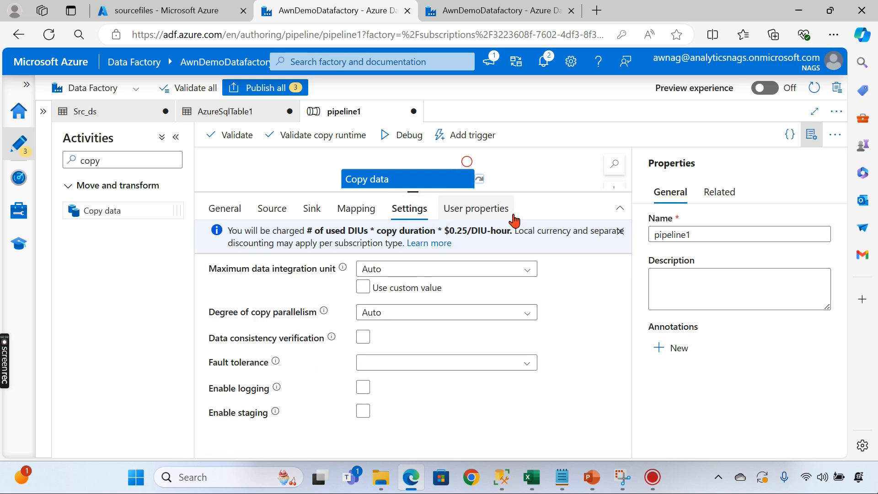
pyautogui.click(478, 222)
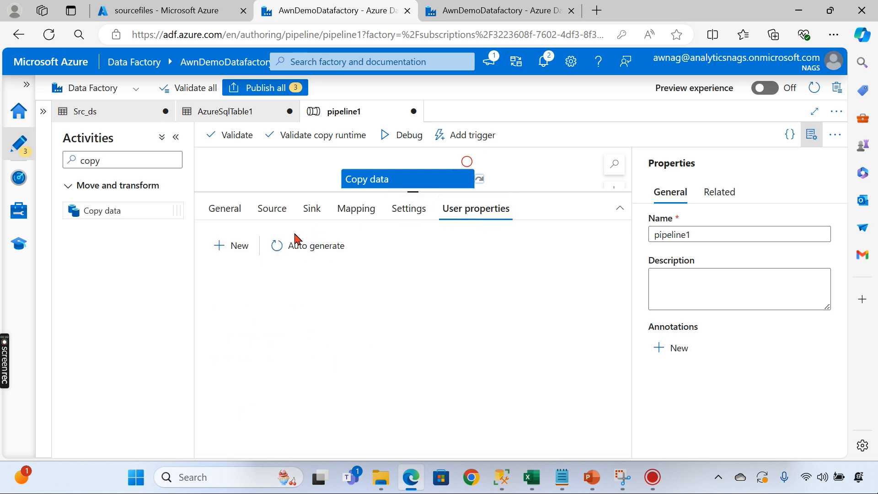
pyautogui.click(228, 221)
pyautogui.moveTo(553, 195); pyautogui.dragTo(542, 405)
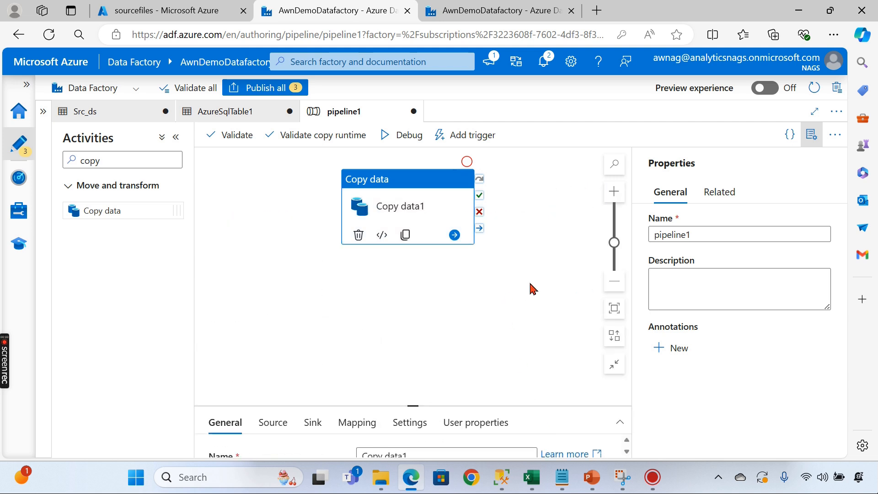
pyautogui.click(533, 289)
pyautogui.click(410, 221)
pyautogui.press('XF86MonBrightnessUp')
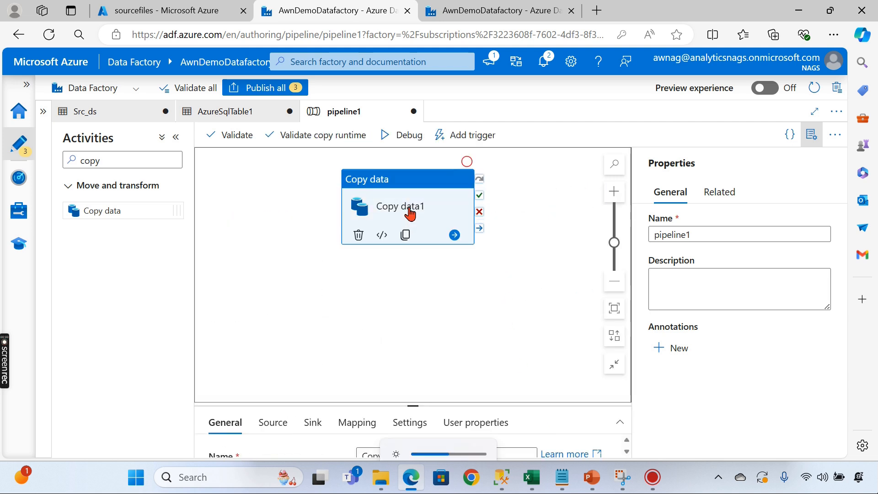
pyautogui.click(667, 234)
pyautogui.click(453, 198)
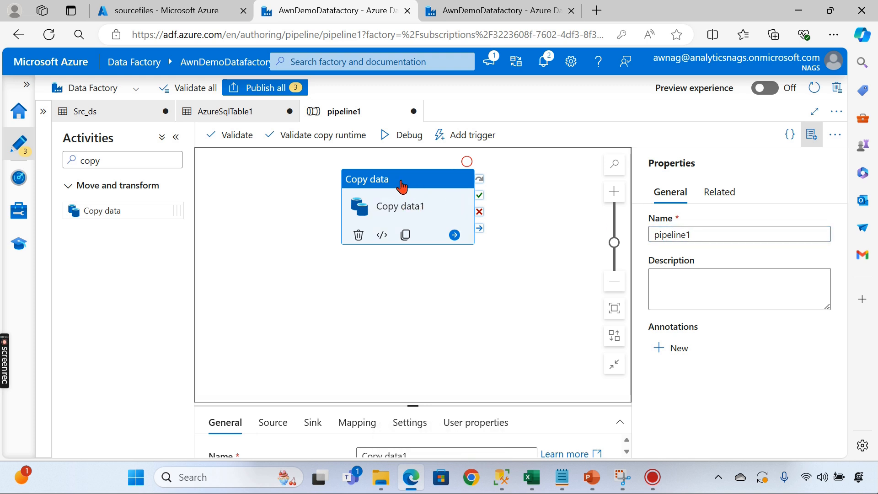
pyautogui.moveTo(411, 405); pyautogui.dragTo(414, 267)
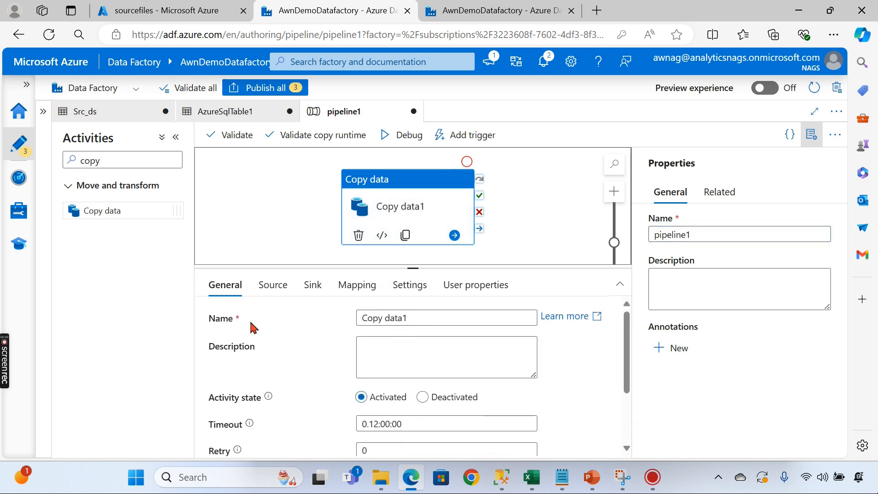
# - Rename the Copy data1 activity to SalesData
pyautogui.click(412, 315)
pyautogui.hotkey('ctrl', 'a')
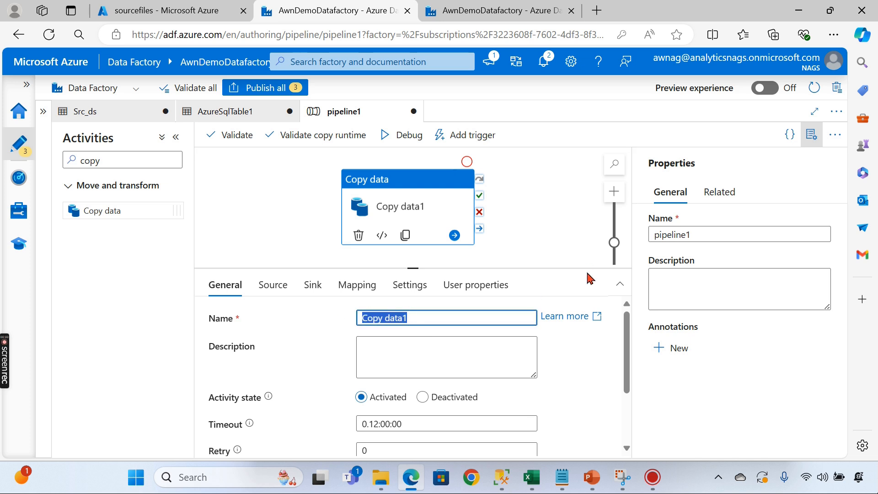
pyautogui.write('SalesData')
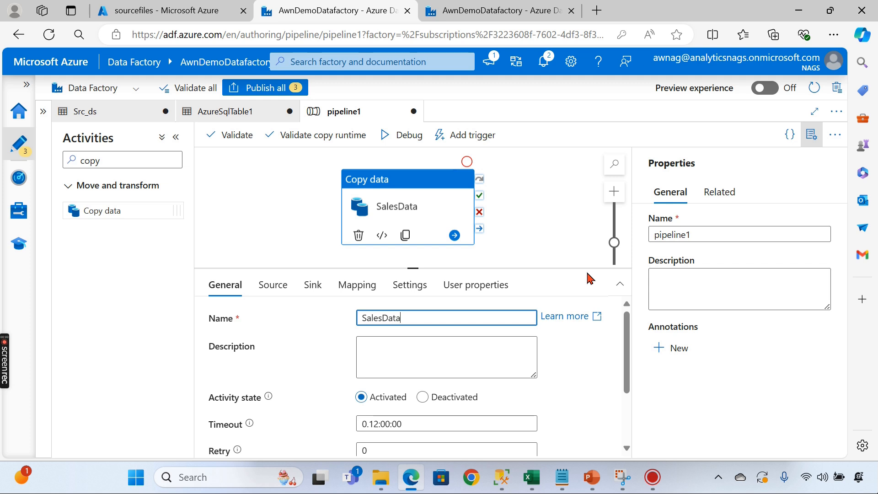
pyautogui.click(518, 211)
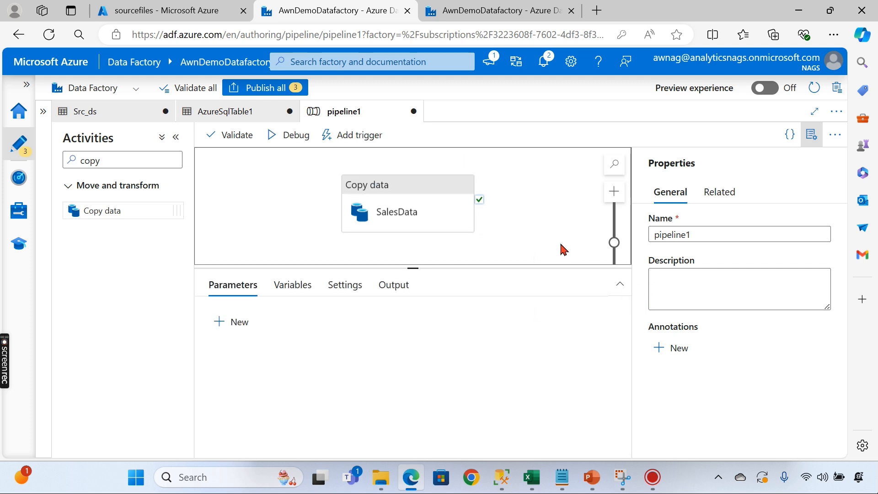
pyautogui.moveTo(419, 271); pyautogui.dragTo(411, 334)
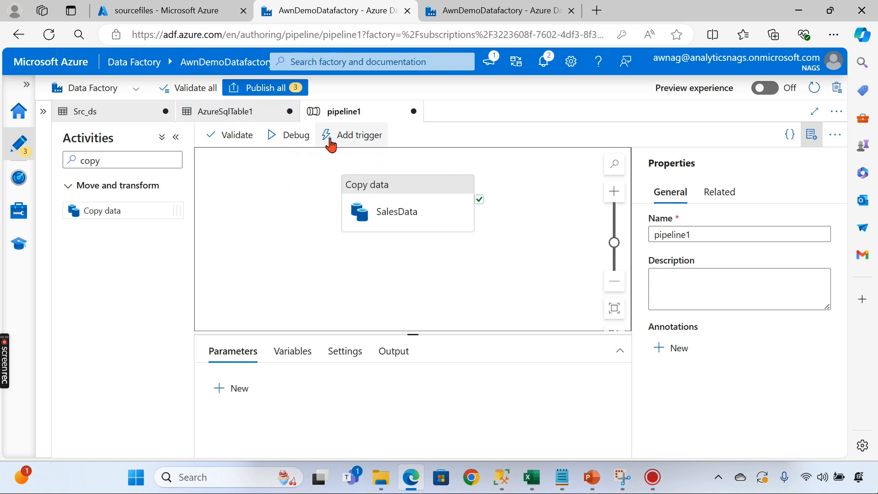
# - Validate pipeline1, open AzureSqlTable1 from the table-required error, and refresh its table list
pyautogui.click(289, 137)
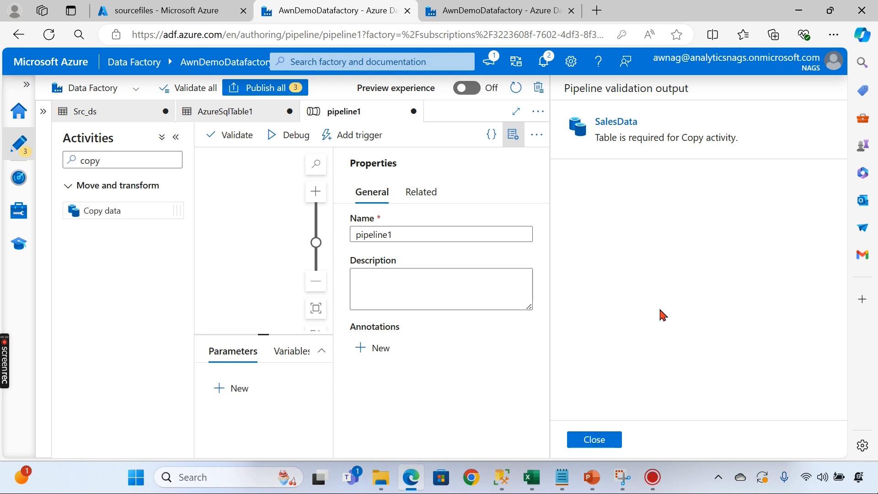
pyautogui.click(635, 143)
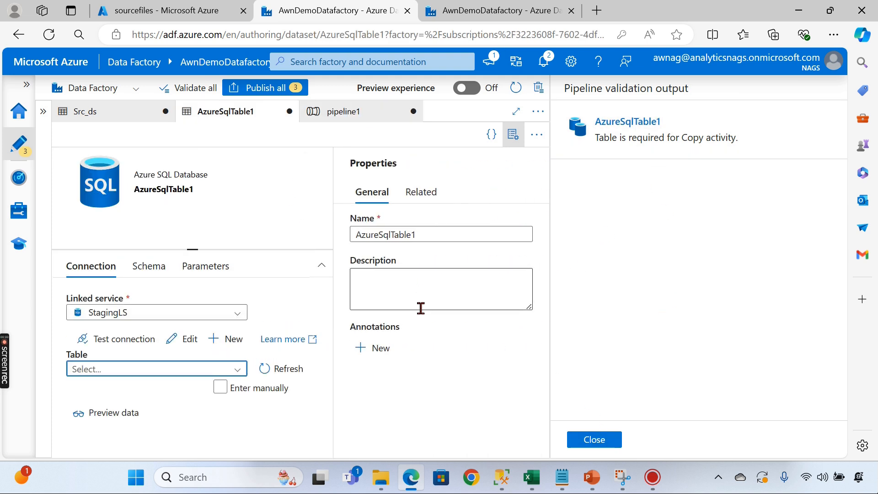
pyautogui.click(163, 367)
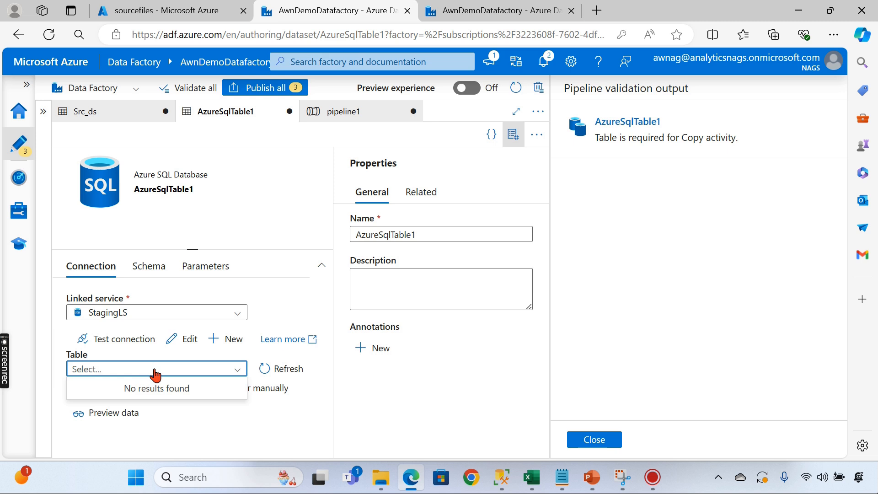
pyautogui.click(273, 367)
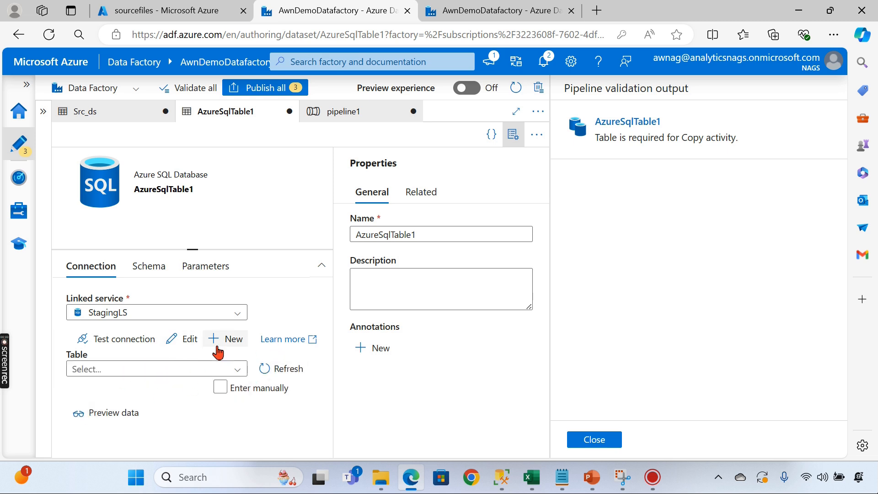
# - Enter AzureSqlTable1's table manually as schema dbo and table name SaleData
pyautogui.click(595, 440)
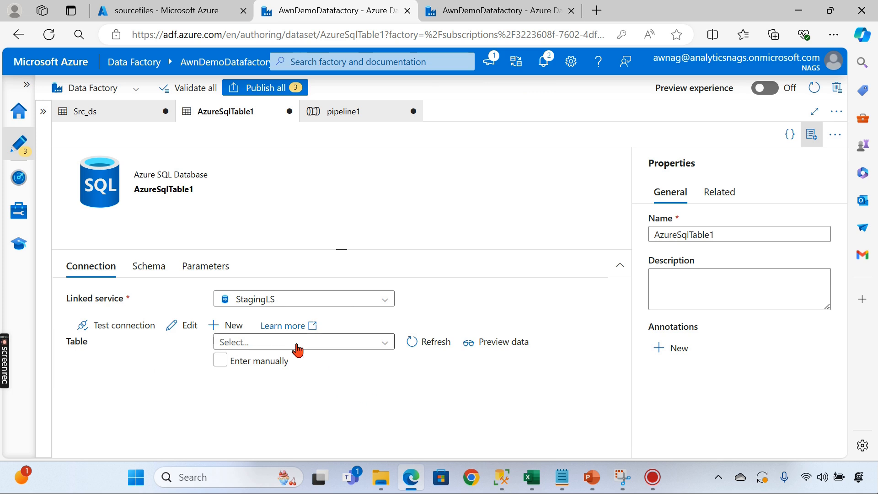
pyautogui.click(251, 343)
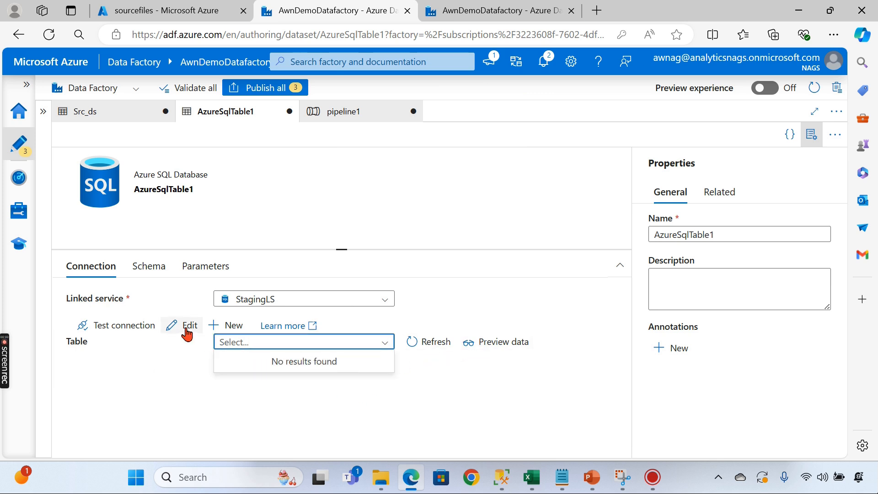
pyautogui.click(229, 326)
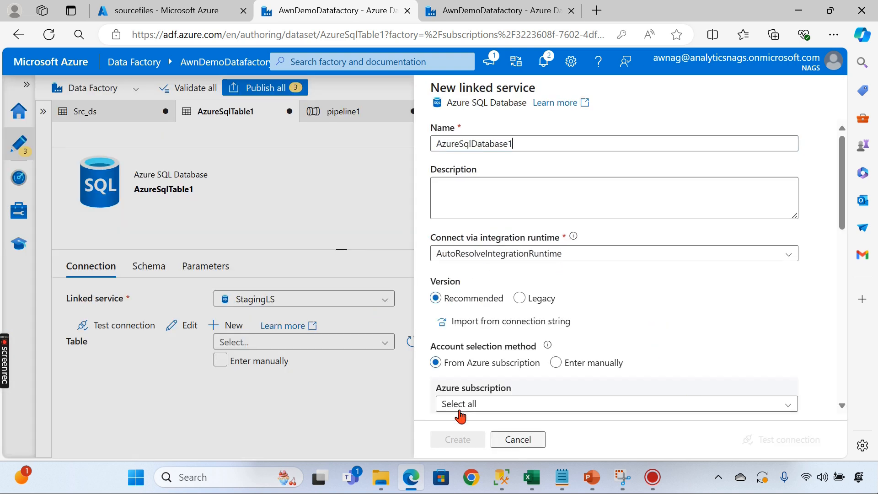
pyautogui.click(516, 440)
pyautogui.click(230, 364)
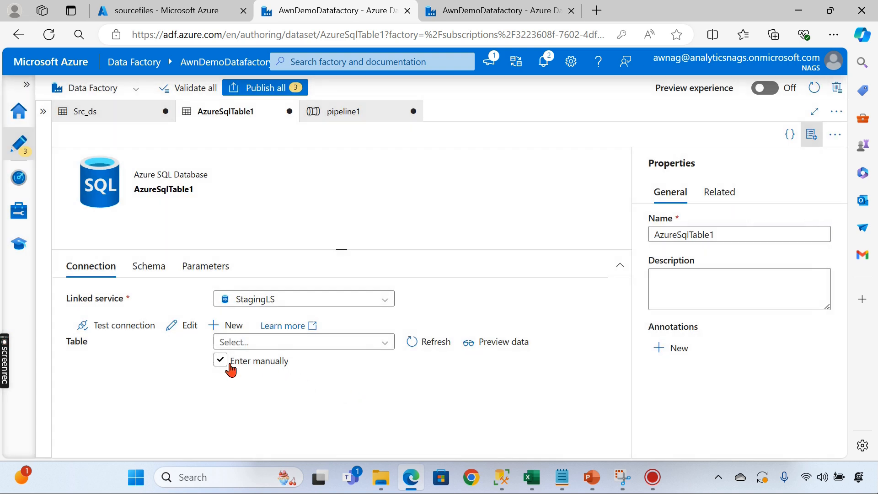
pyautogui.click(241, 361)
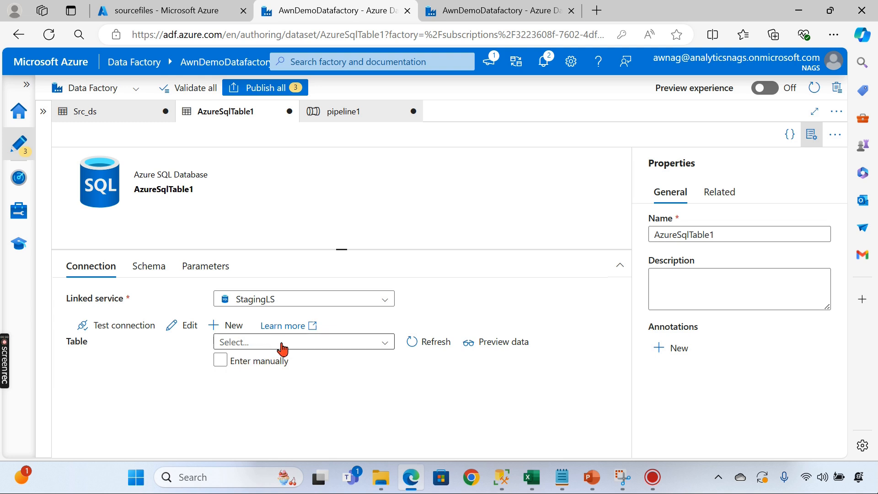
pyautogui.click(221, 361)
pyautogui.click(261, 344)
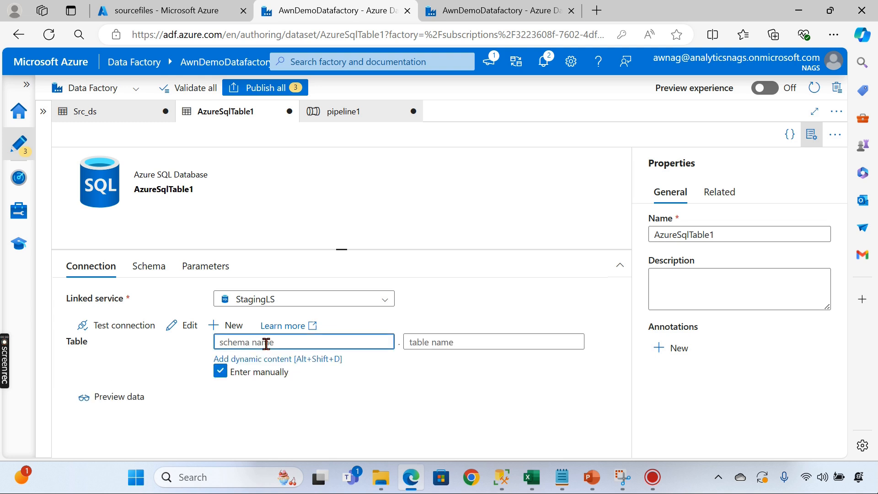
pyautogui.write('dbo')
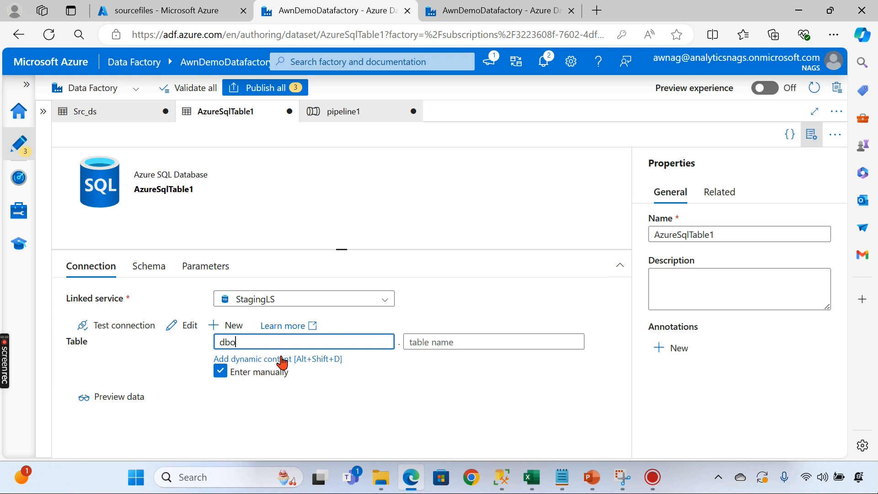
pyautogui.click(516, 345)
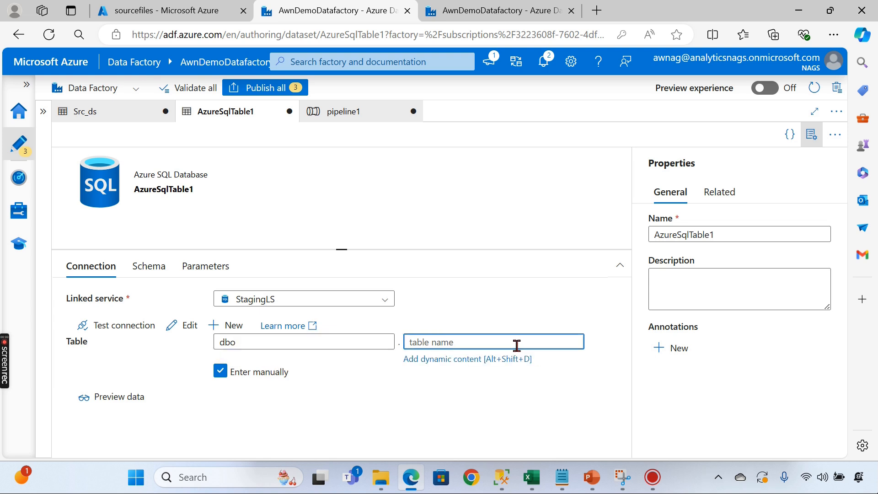
pyautogui.write('SaleData')
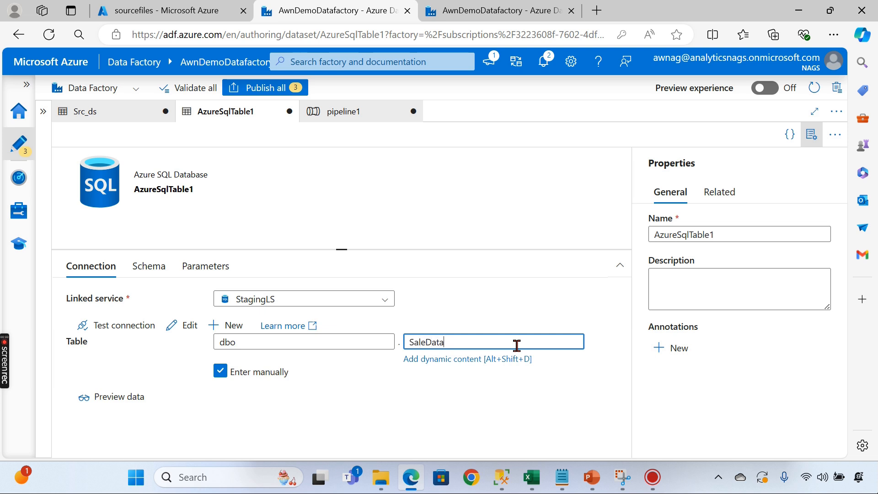
pyautogui.click(461, 226)
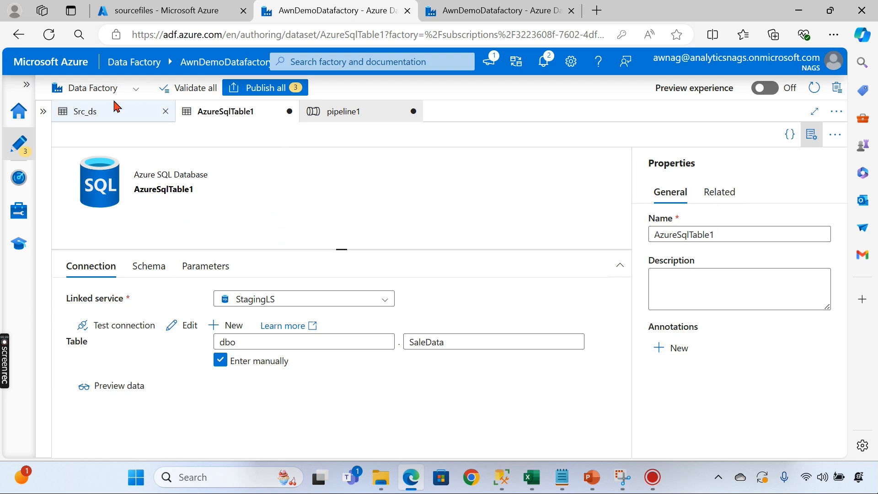
# - Keep the unsaved AzureSqlTable1 dataset open and start a debug run of pipeline1
pyautogui.click(290, 113)
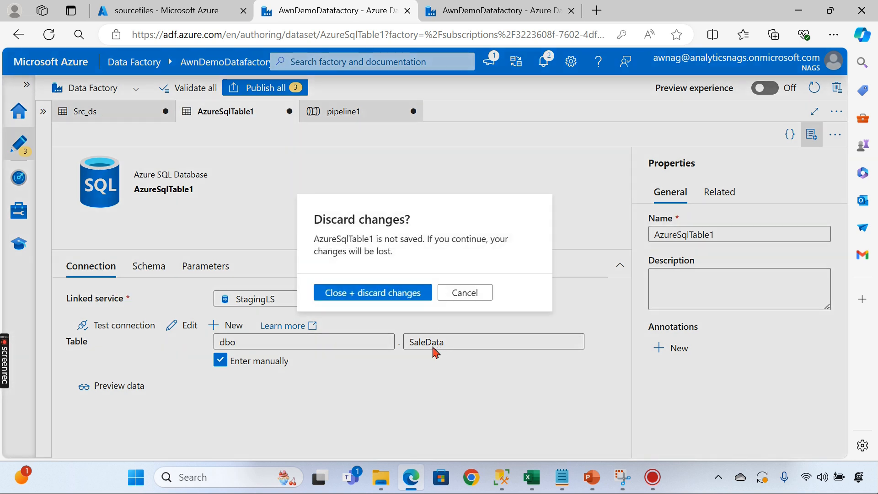
pyautogui.click(463, 294)
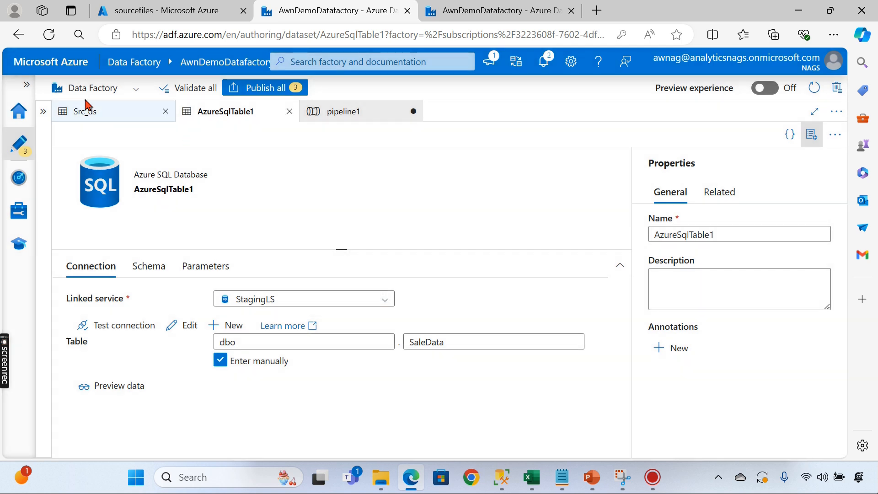
pyautogui.click(102, 120)
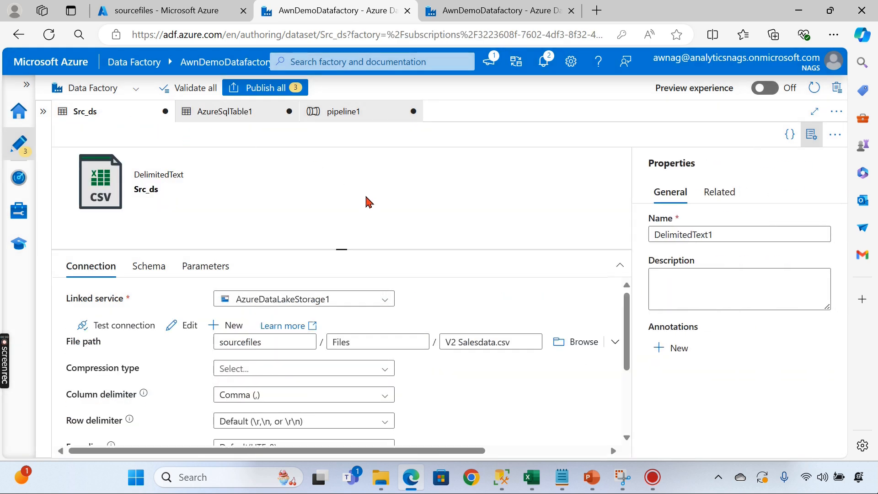
pyautogui.click(384, 116)
pyautogui.click(388, 139)
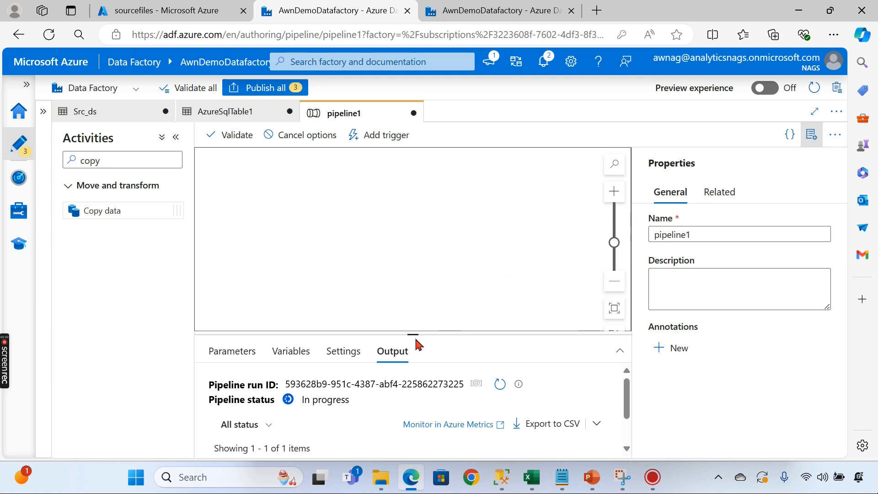
# - Review the copy activity's source and sink settings while the debug run proceeds
pyautogui.moveTo(412, 335); pyautogui.dragTo(421, 251)
pyautogui.click(414, 249)
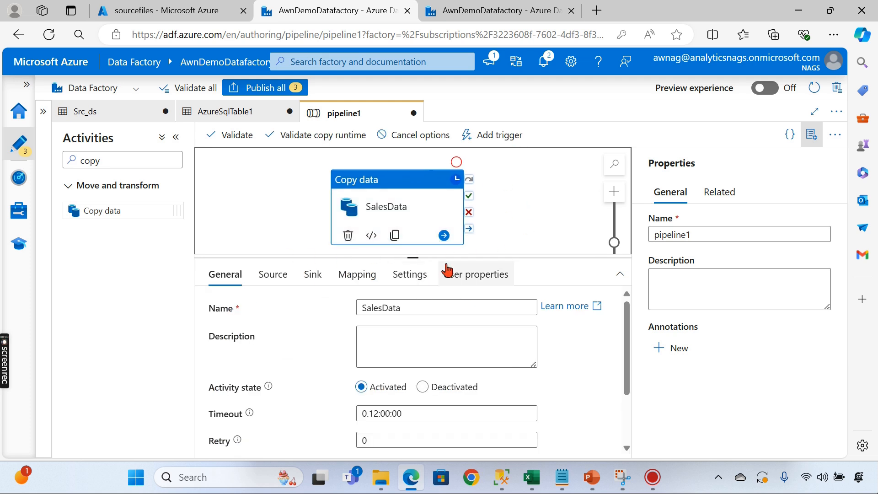
pyautogui.moveTo(415, 257); pyautogui.dragTo(473, 308)
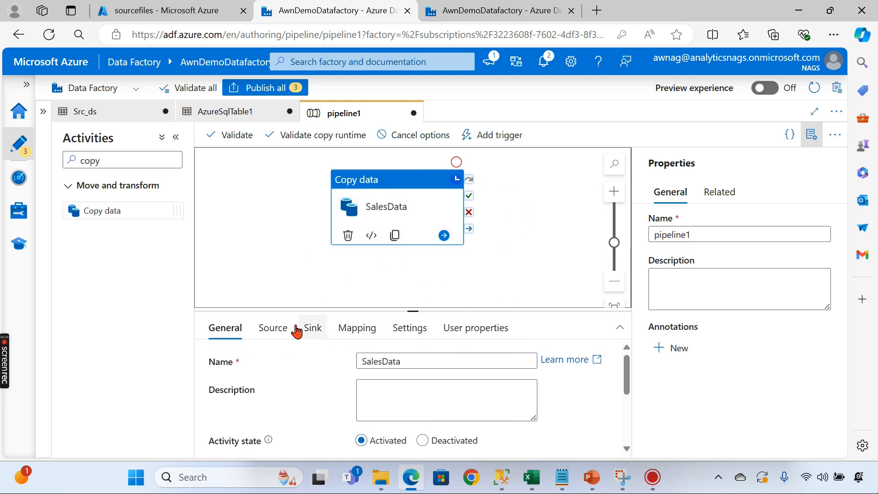
pyautogui.click(273, 328)
pyautogui.click(312, 328)
pyautogui.moveTo(438, 309); pyautogui.dragTo(438, 265)
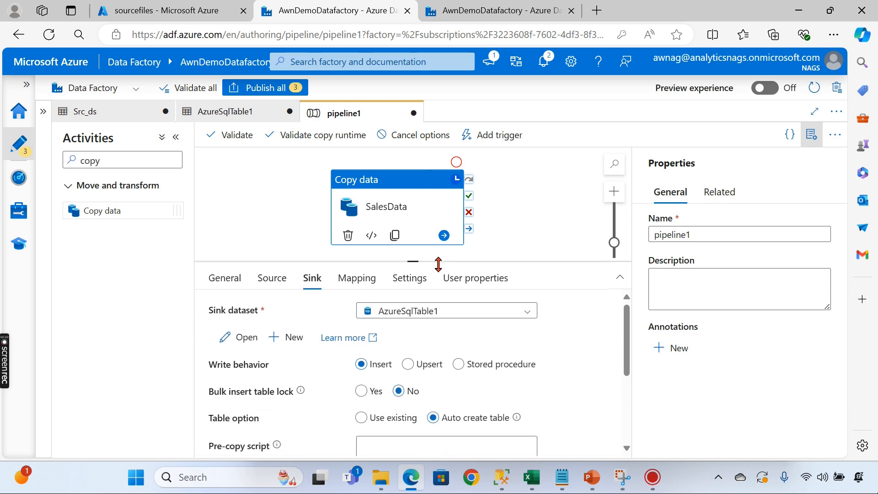
pyautogui.click(273, 270)
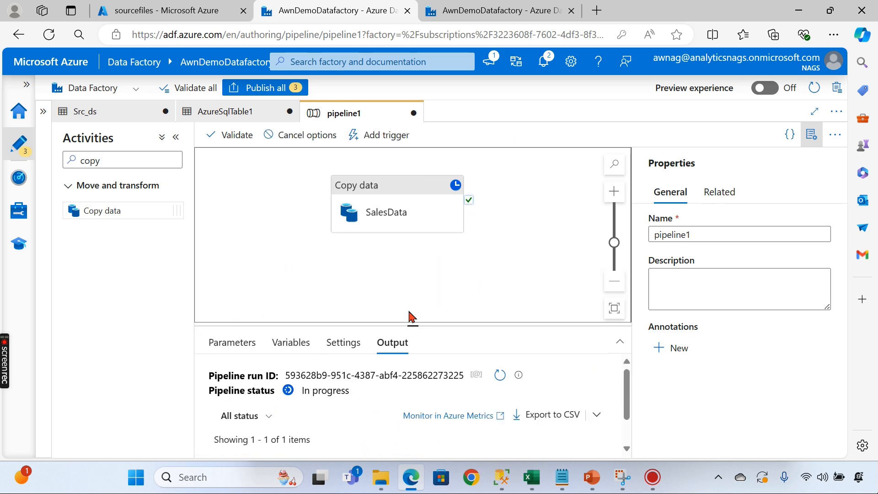
# - Inspect the succeeded SalesData activity run and its input details in the Output panel
pyautogui.moveTo(417, 328); pyautogui.dragTo(415, 245)
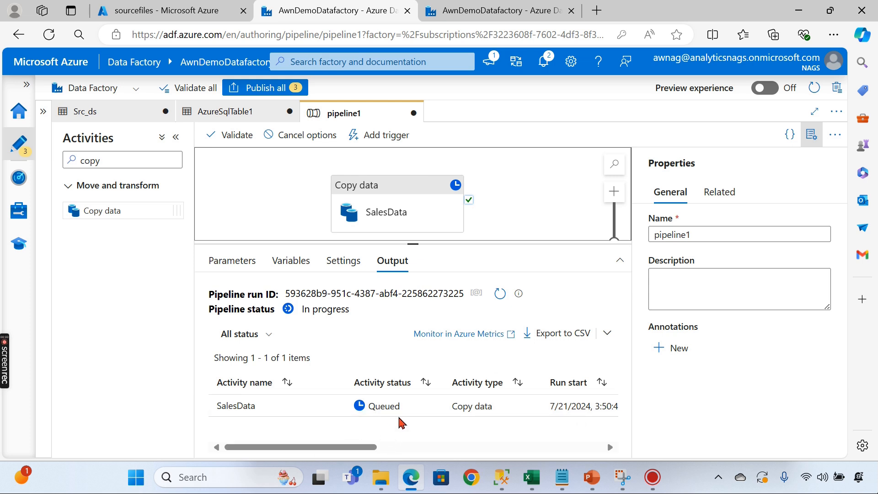
pyautogui.moveTo(374, 448); pyautogui.dragTo(290, 419)
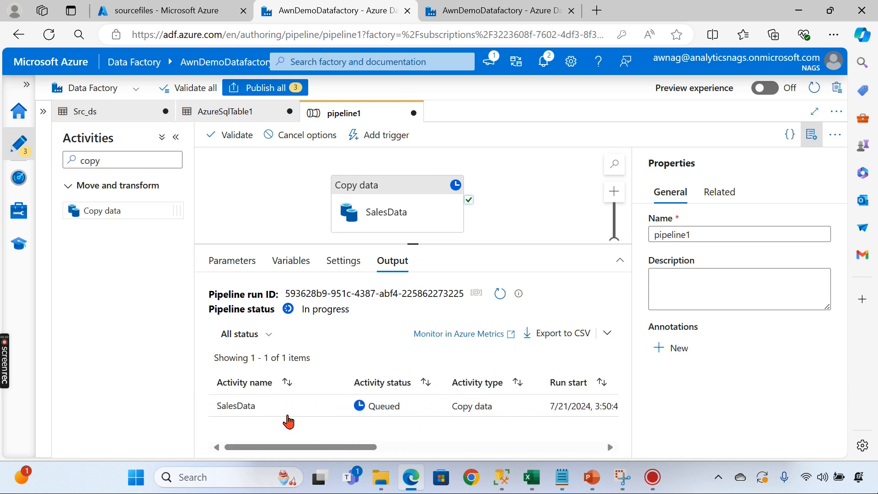
pyautogui.click(339, 414)
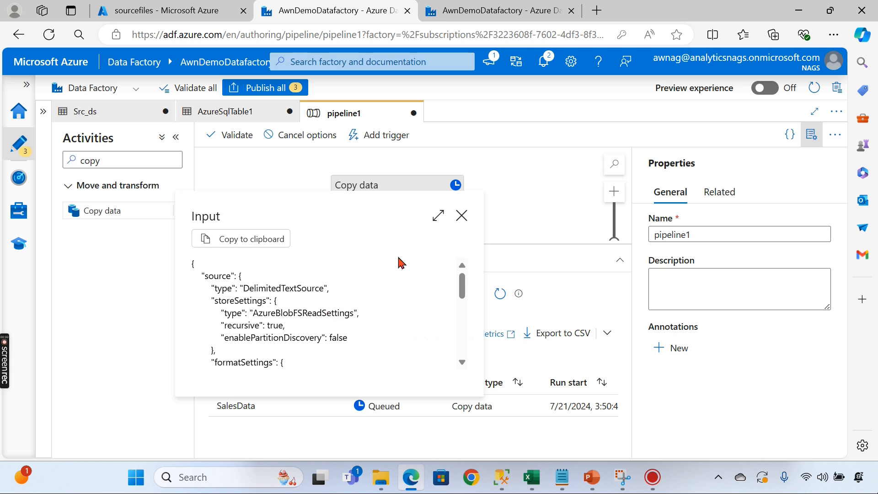
pyautogui.click(462, 216)
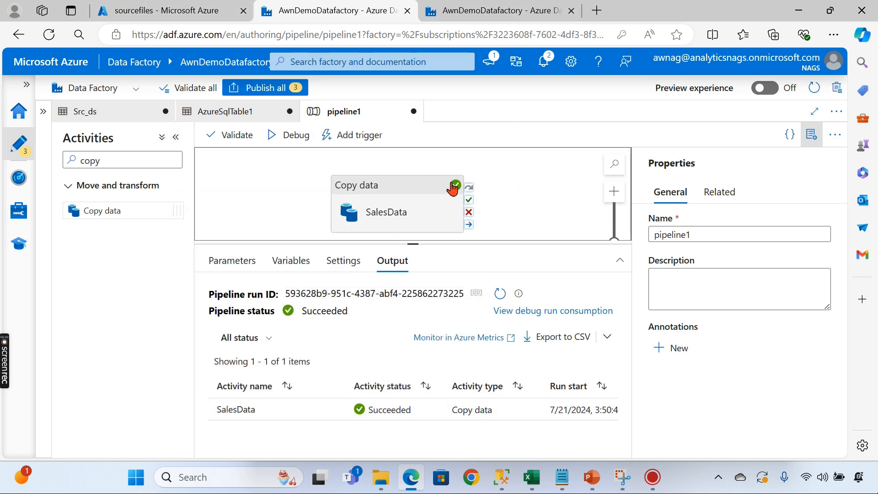
# - Open the Query editor for the awnstagingdb SQL database from the Azure home page
pyautogui.click(499, 14)
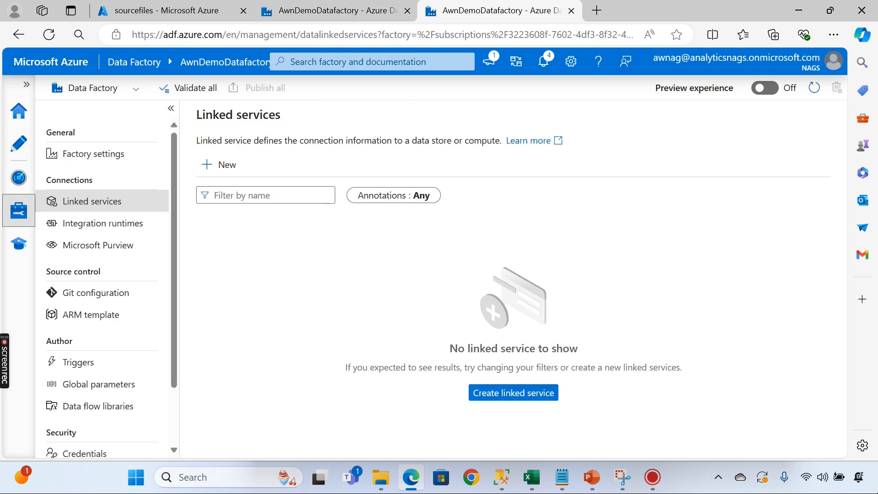
pyautogui.click(149, 12)
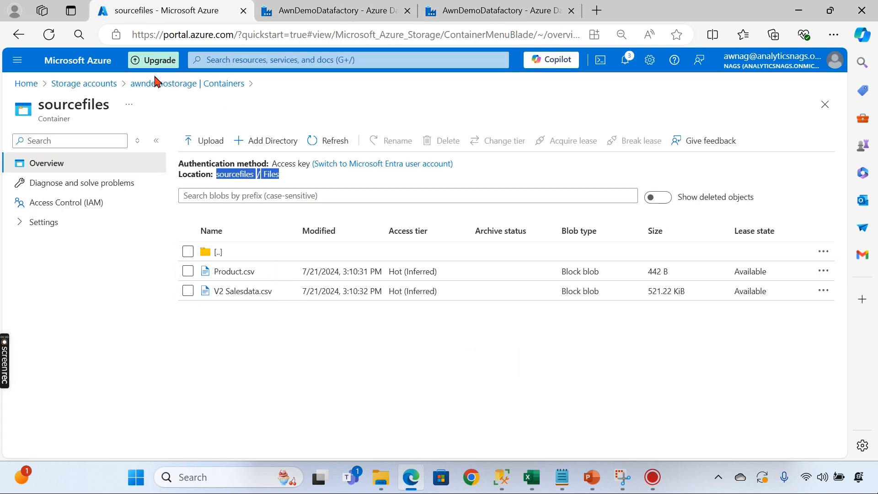
pyautogui.click(70, 83)
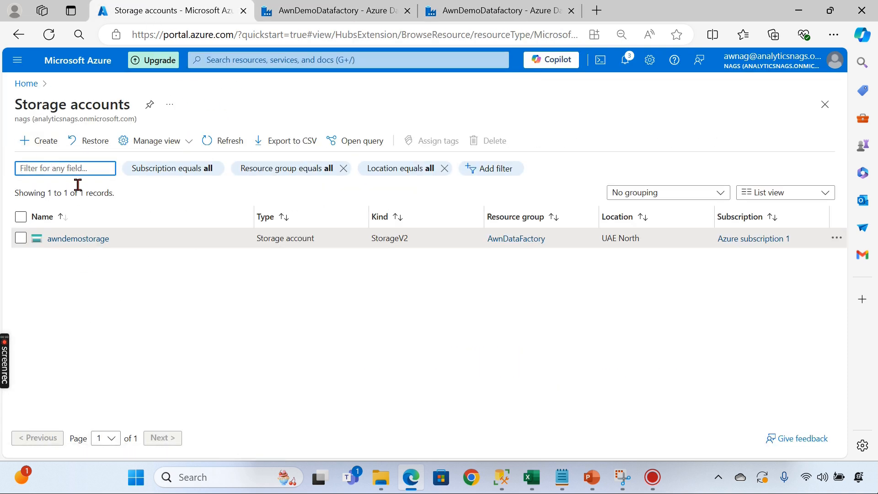
pyautogui.click(26, 84)
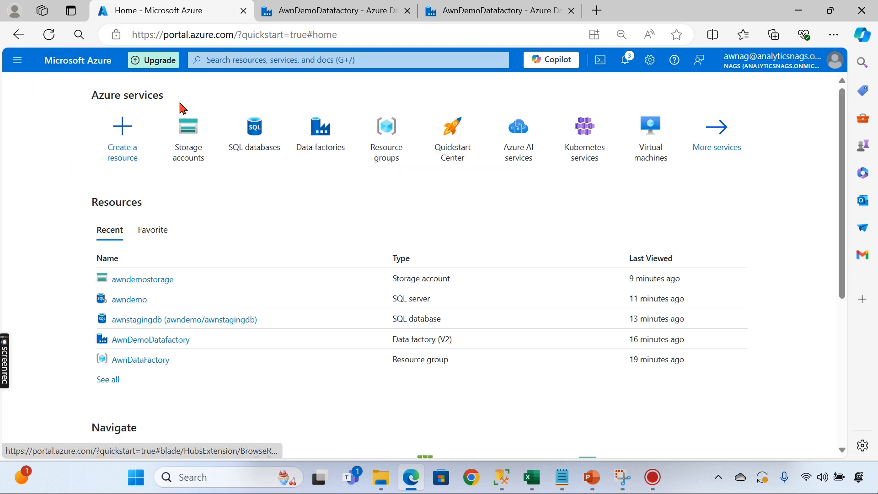
pyautogui.click(252, 137)
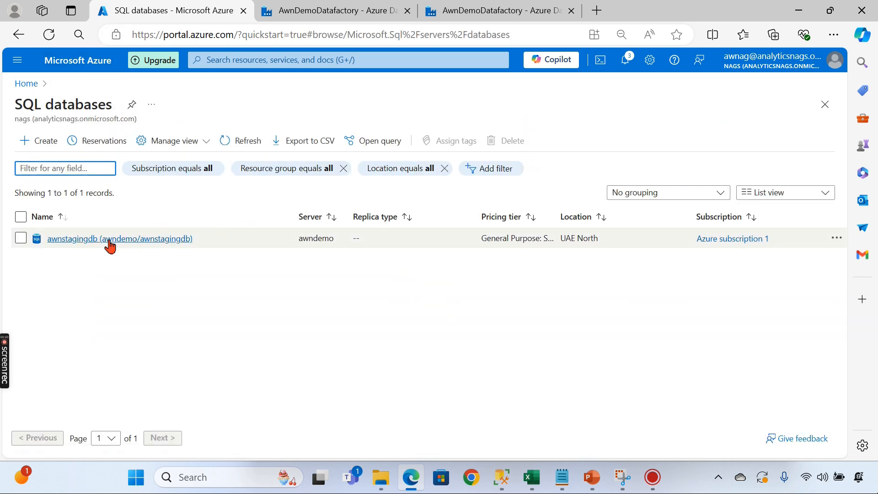
pyautogui.click(110, 239)
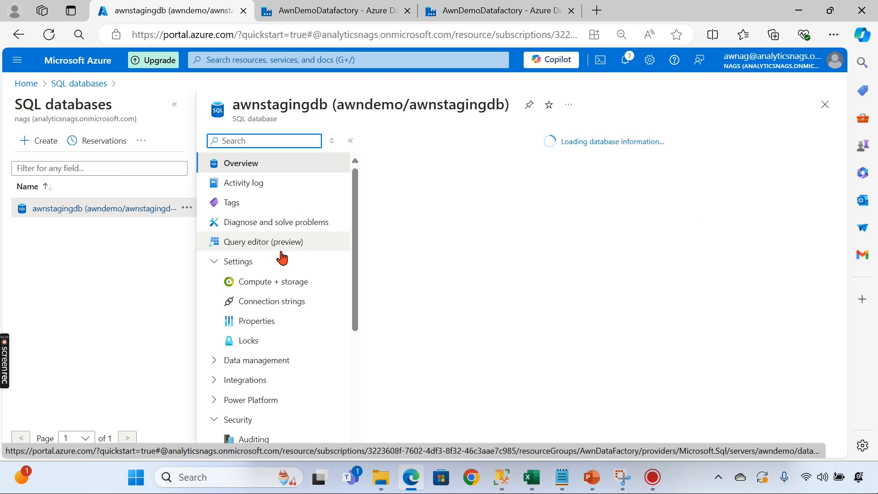
pyautogui.scroll(-1, 277, 269)
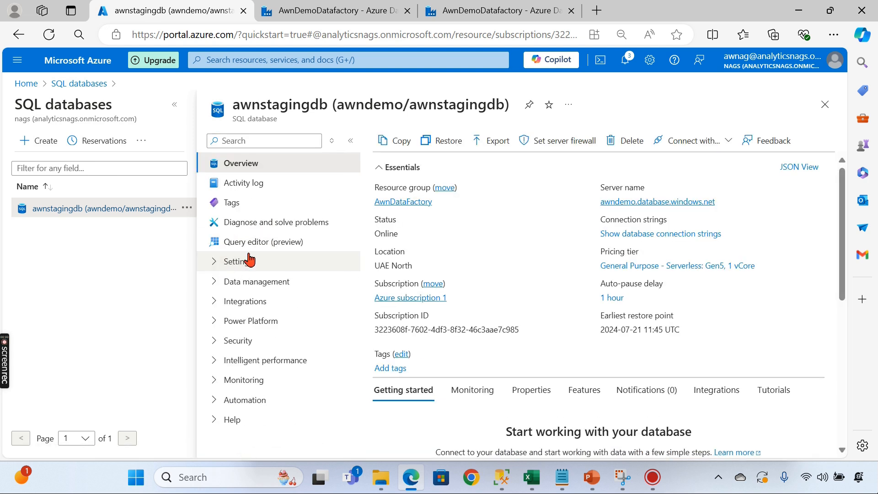
pyautogui.click(264, 242)
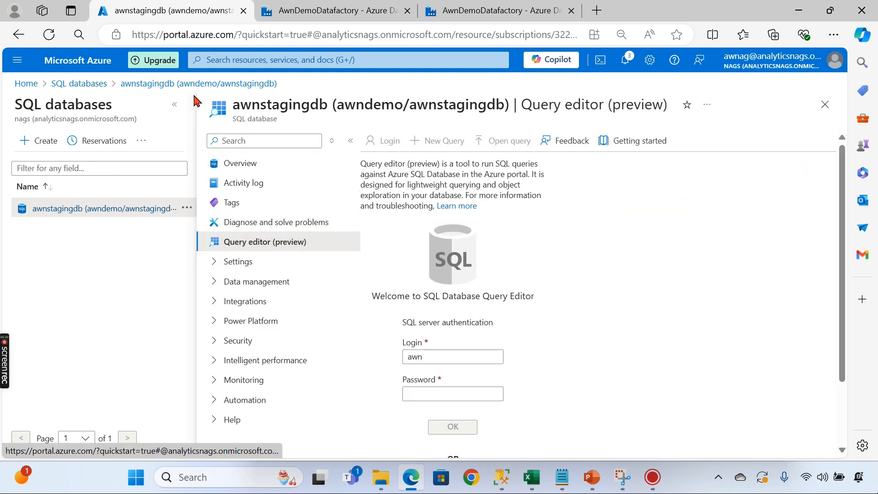
# - Submit the SQL login password, then allowlist IP 37.245.140.163 on server awndemo
pyautogui.click(175, 105)
pyautogui.click(328, 352)
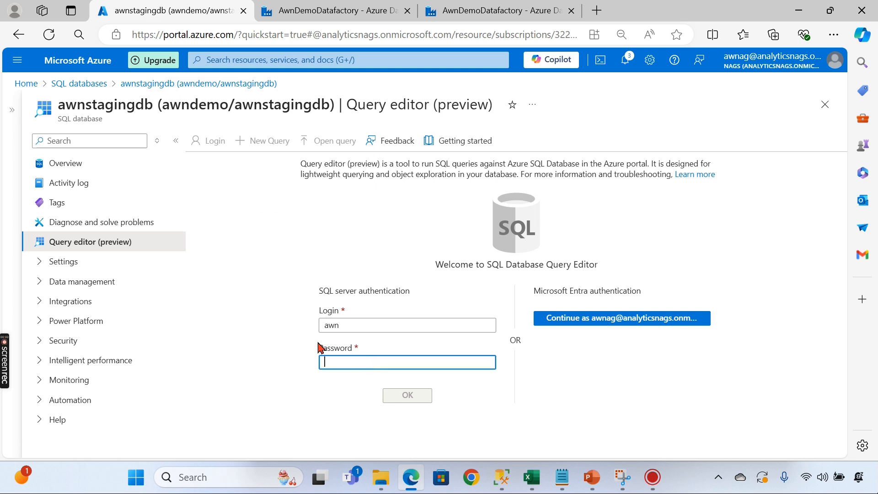
pyautogui.write('••')
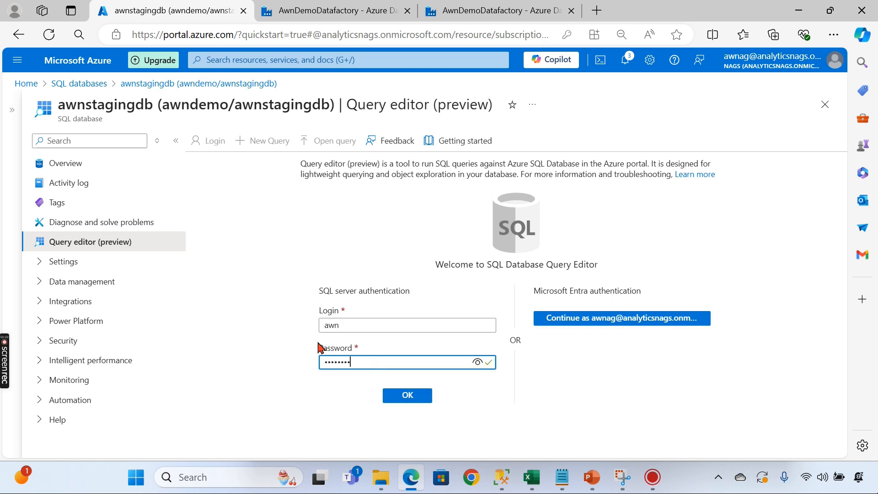
pyautogui.click(391, 398)
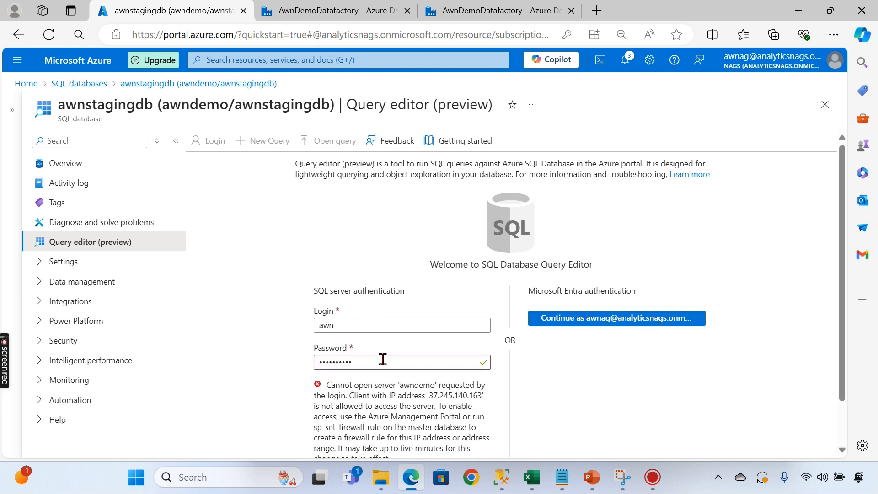
pyautogui.scroll(-1, 387, 361)
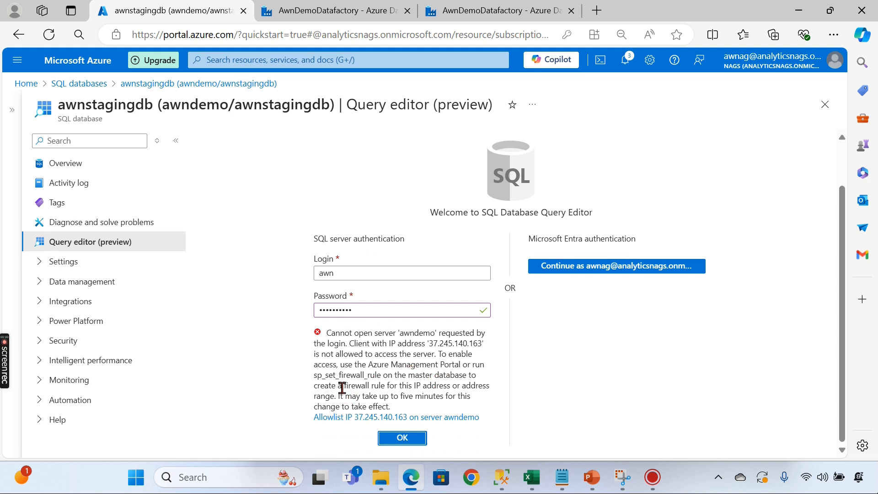
pyautogui.click(383, 417)
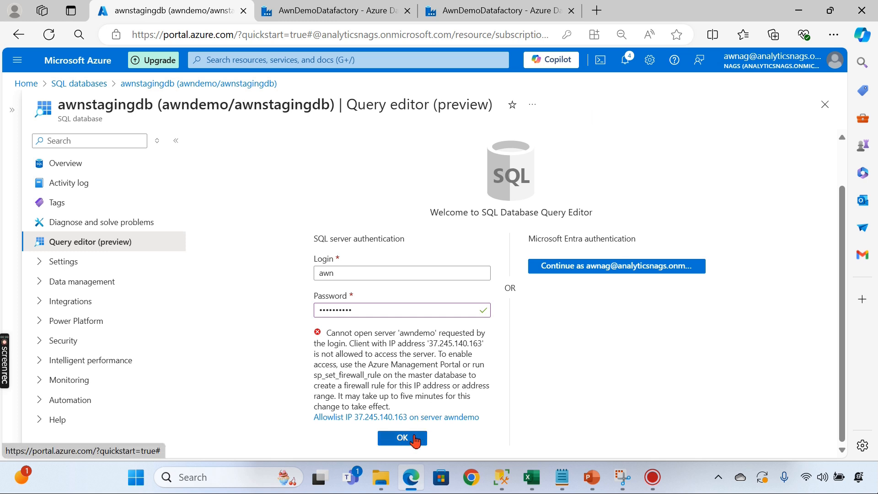
# - Sign in to the query editor and expand Tables down to dbo.SaleData
pyautogui.click(411, 437)
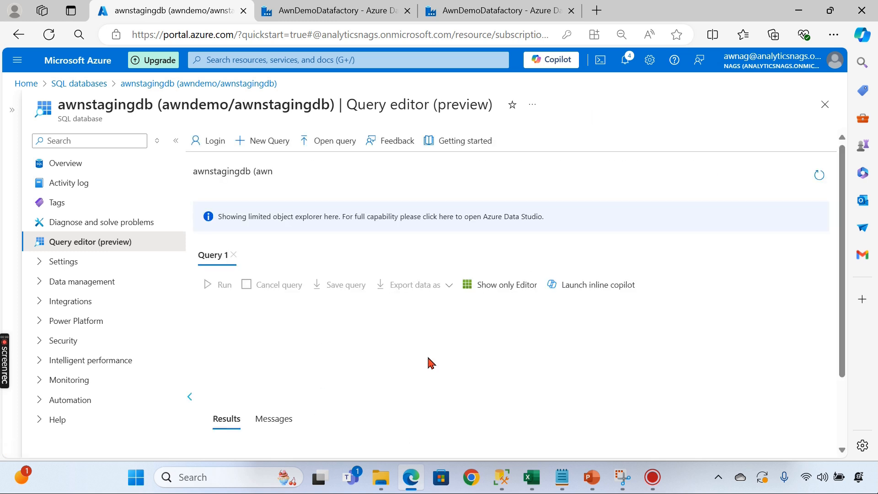
pyautogui.click(199, 271)
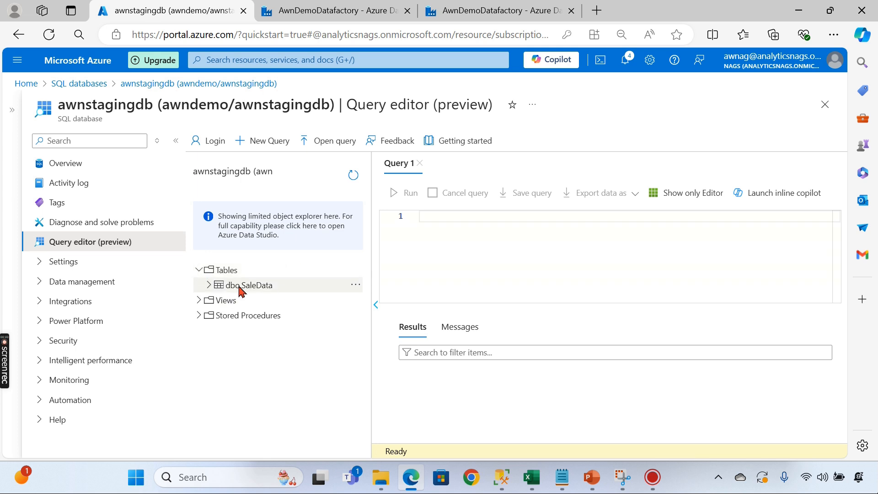
pyautogui.click(243, 285)
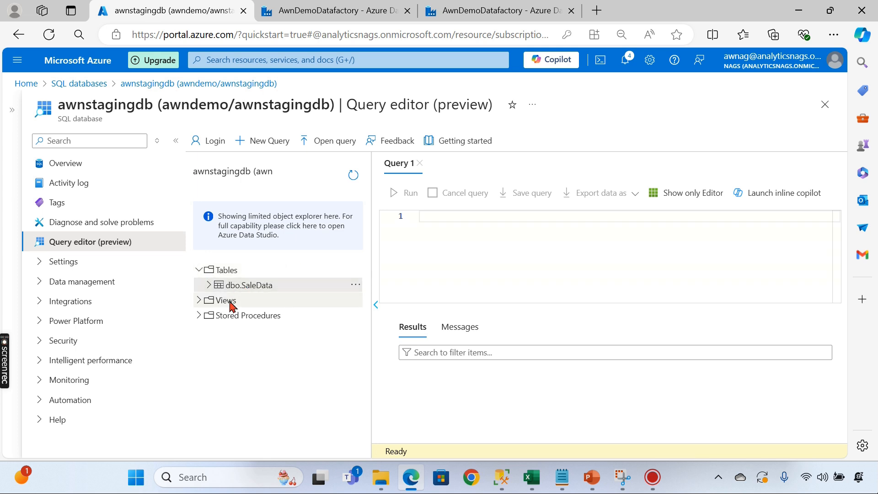
pyautogui.click(210, 285)
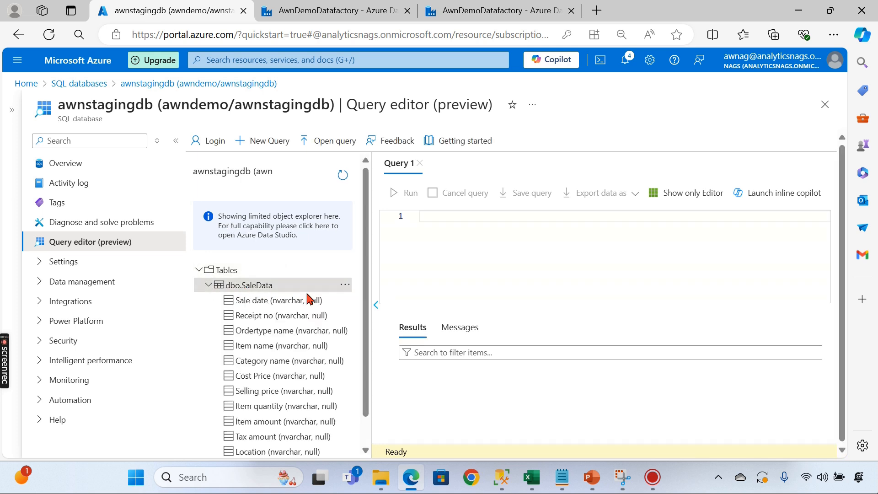
# - Run Select Top 1000 Rows on dbo.SaleData in a new query tab
pyautogui.rightClick(262, 286)
pyautogui.click(318, 290)
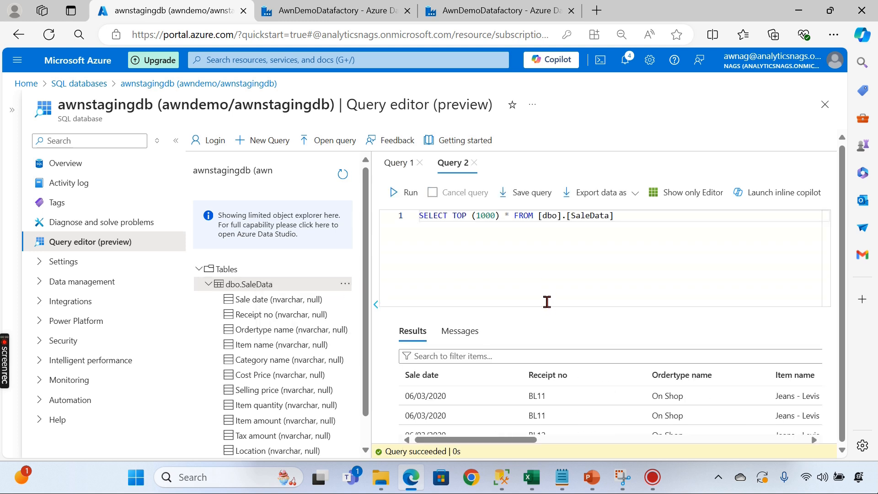
pyautogui.click(209, 284)
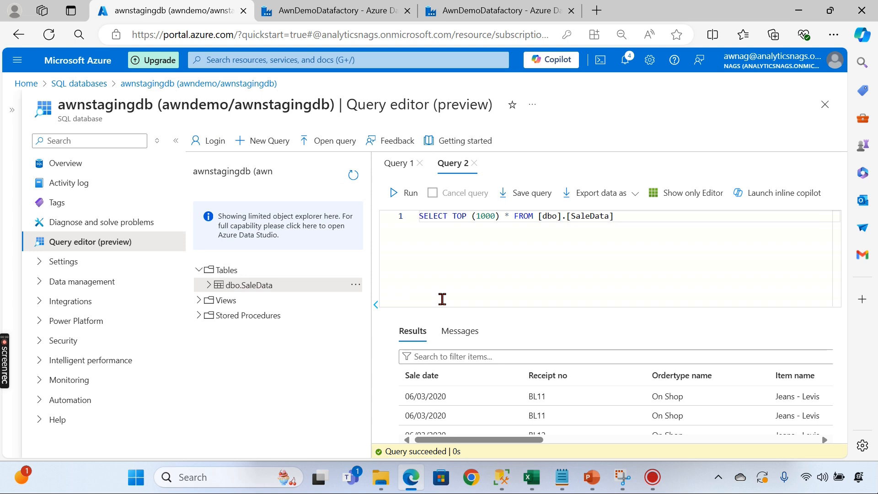
pyautogui.moveTo(686, 247); pyautogui.dragTo(98, 246)
# - Write 'truncate table [dbo].[SaleData]' on a new line below the SELECT
pyautogui.click(646, 267)
pyautogui.press('Return')
pyautogui.press('Return')
pyautogui.write('truncate table')
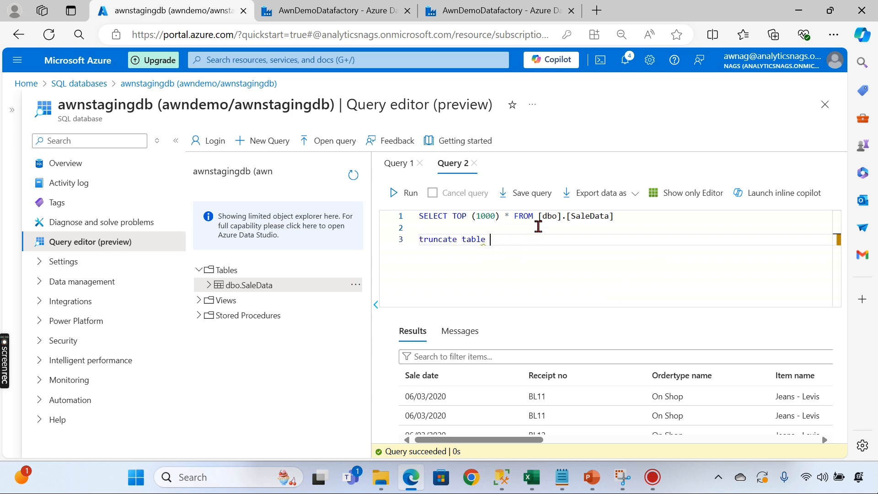
pyautogui.moveTo(540, 217); pyautogui.dragTo(688, 218)
pyautogui.hotkey('ctrl', 'c')
pyautogui.click(560, 243)
pyautogui.hotkey('ctrl', 'v')
# - Run the truncate statement alone, then rerun the SELECT to confirm the table is empty
pyautogui.moveTo(508, 231); pyautogui.dragTo(648, 259)
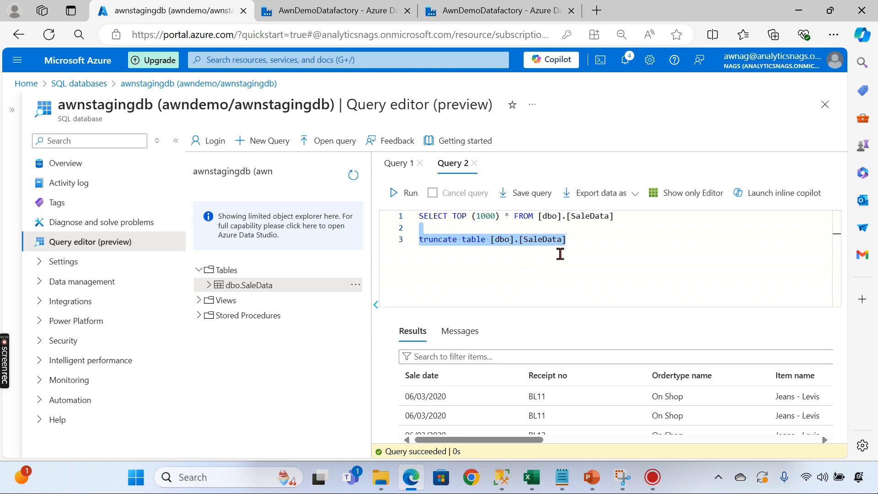
pyautogui.click(402, 192)
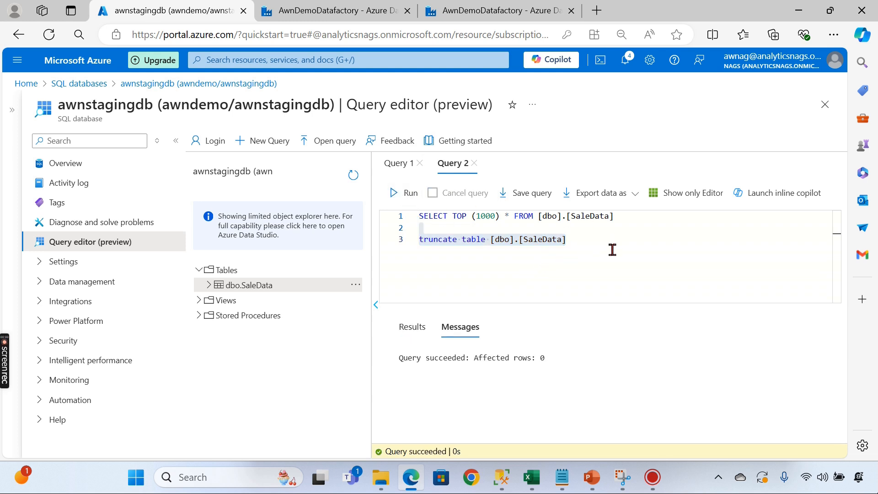
pyautogui.click(587, 248)
pyautogui.moveTo(648, 216); pyautogui.dragTo(180, 160)
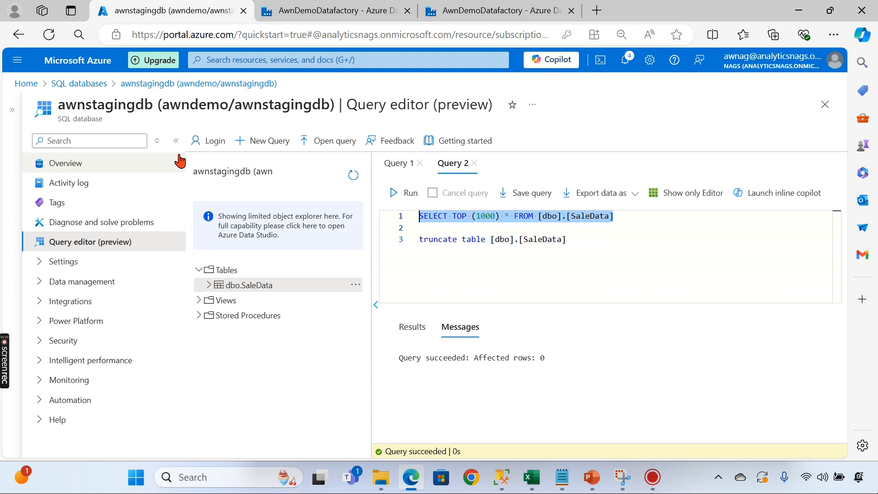
pyautogui.click(410, 193)
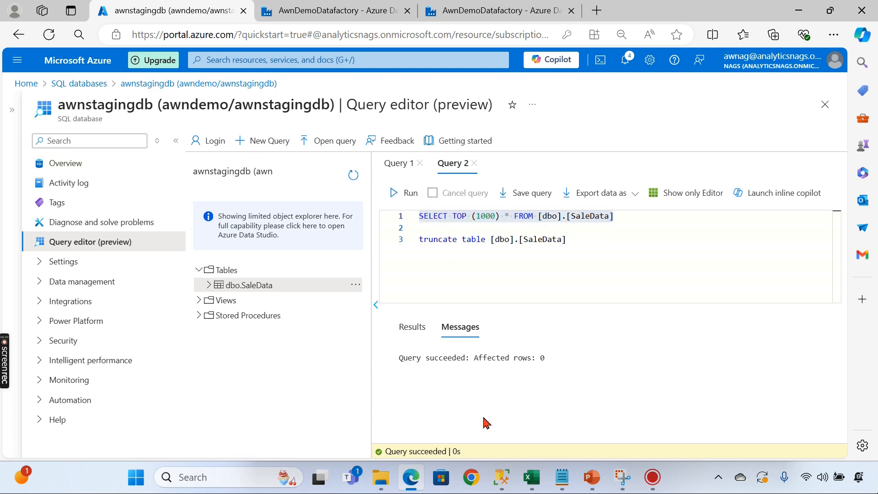
# - Start a fresh debug run of pipeline1
pyautogui.click(310, 13)
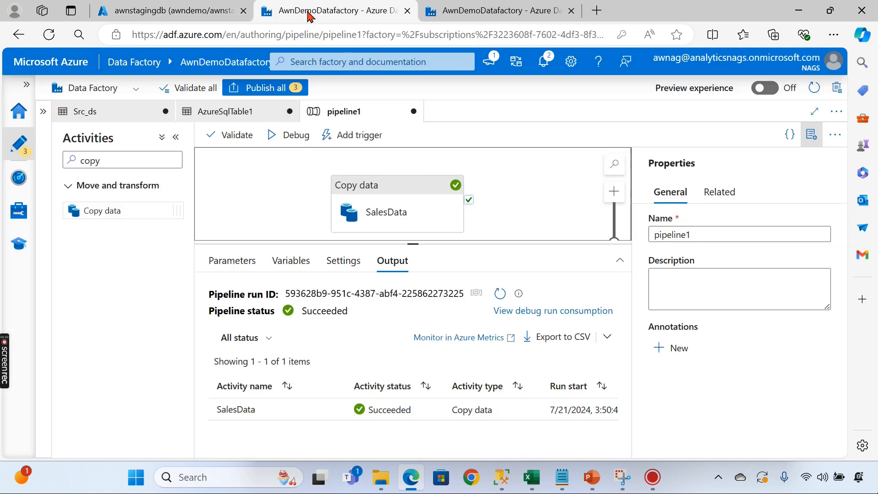
pyautogui.moveTo(467, 245); pyautogui.dragTo(407, 338)
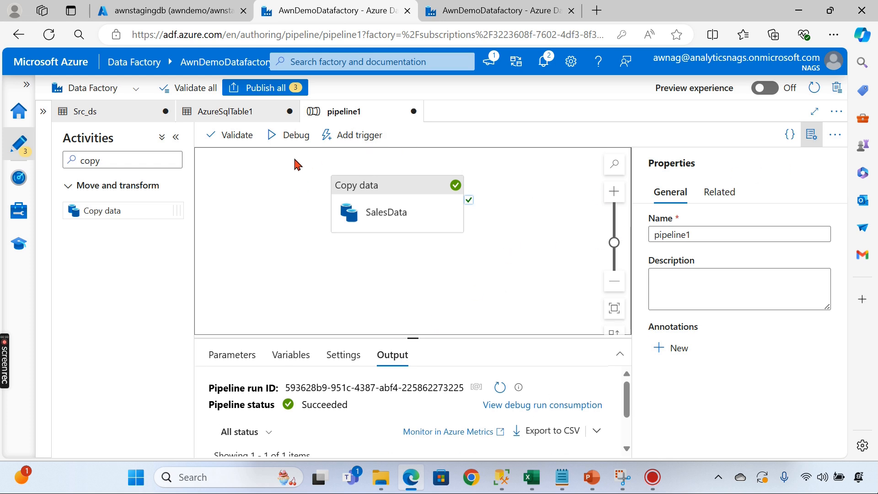
pyautogui.click(287, 138)
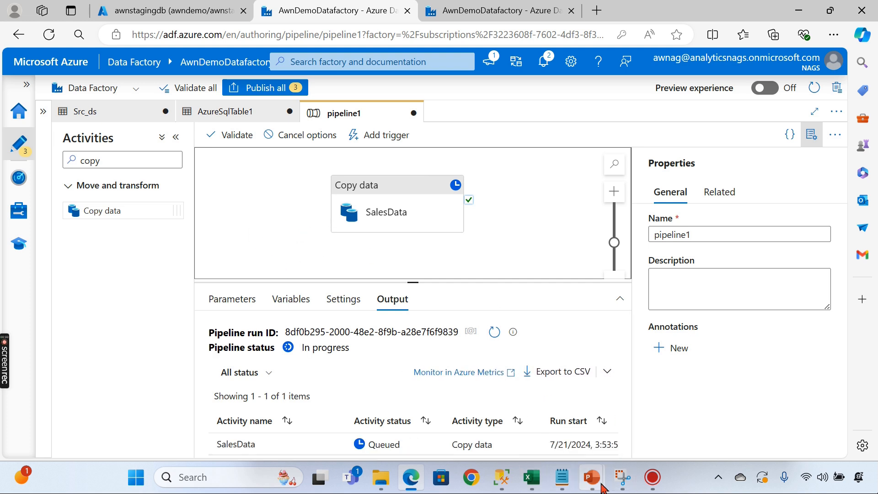
pyautogui.moveTo(591, 477)
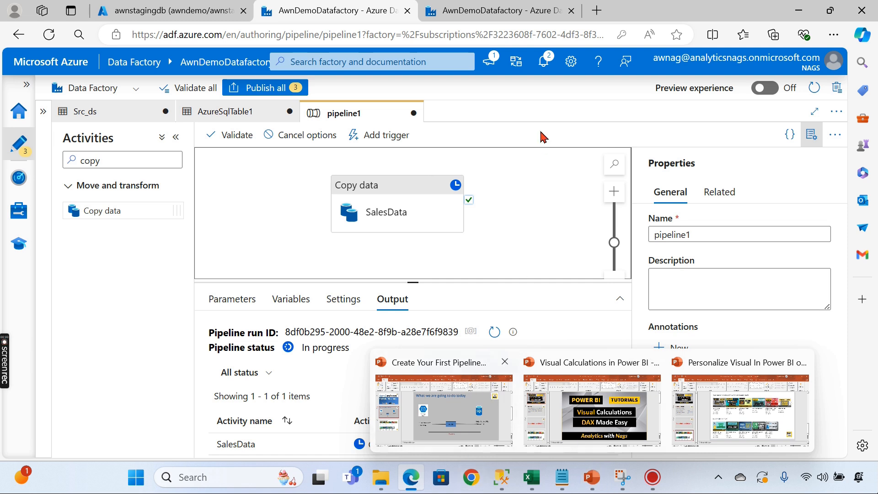
# - Rerun the SELECT on dbo.SaleData in Query editor to see the copied rows
pyautogui.click(486, 10)
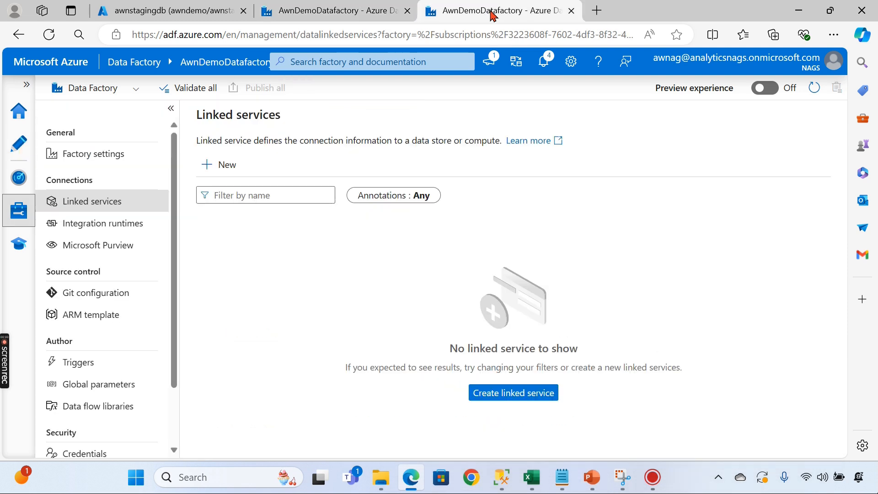
pyautogui.click(173, 10)
pyautogui.click(549, 245)
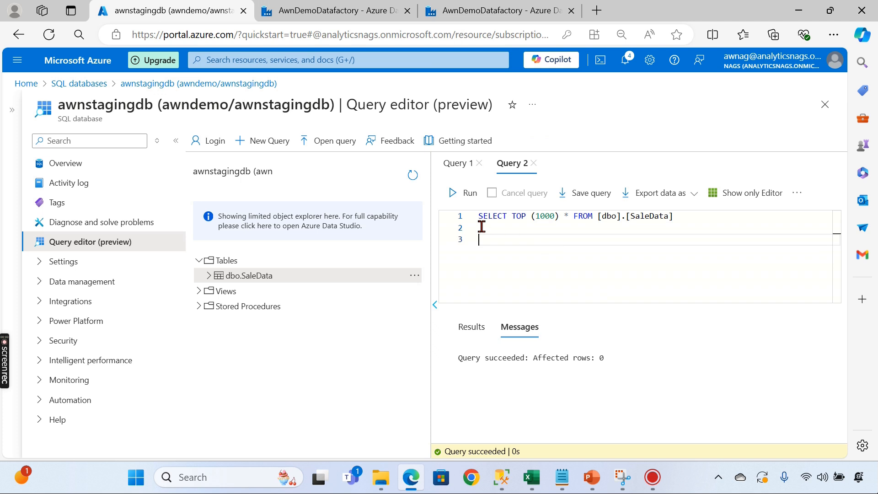
pyautogui.click(465, 194)
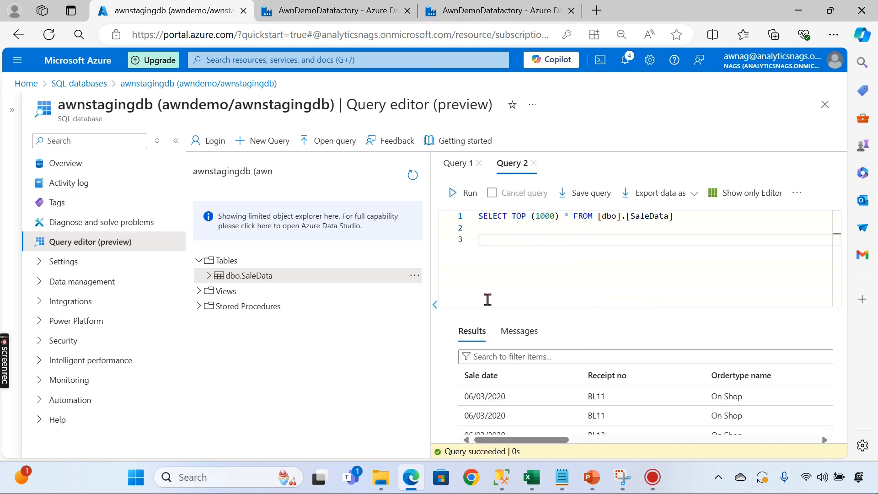
pyautogui.moveTo(430, 261); pyautogui.dragTo(322, 260)
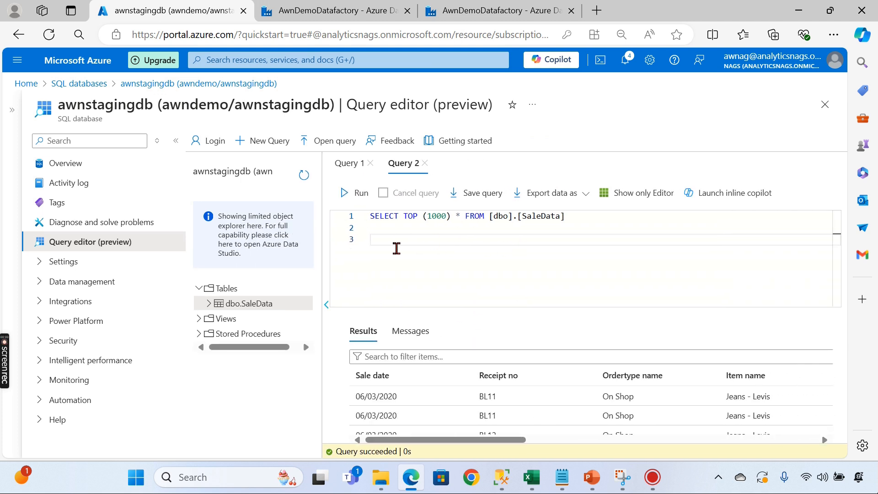
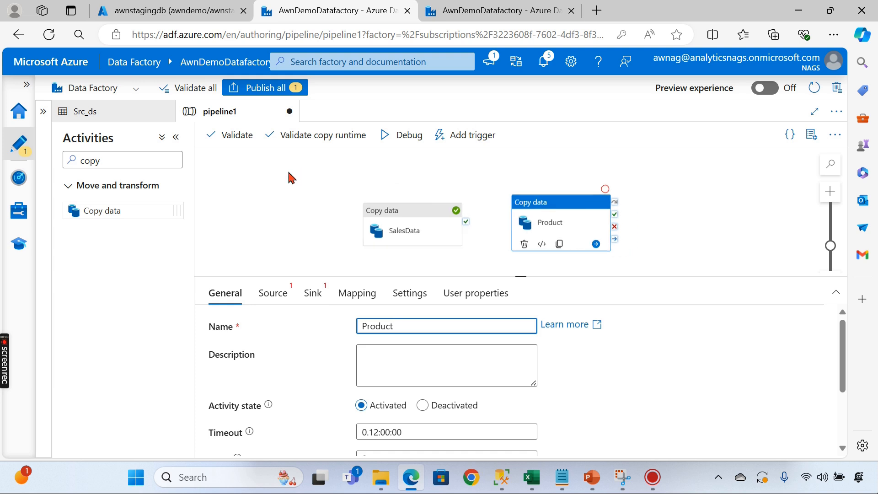
# - Finish naming the Product activity and start a new source dataset for it
pyautogui.click(571, 208)
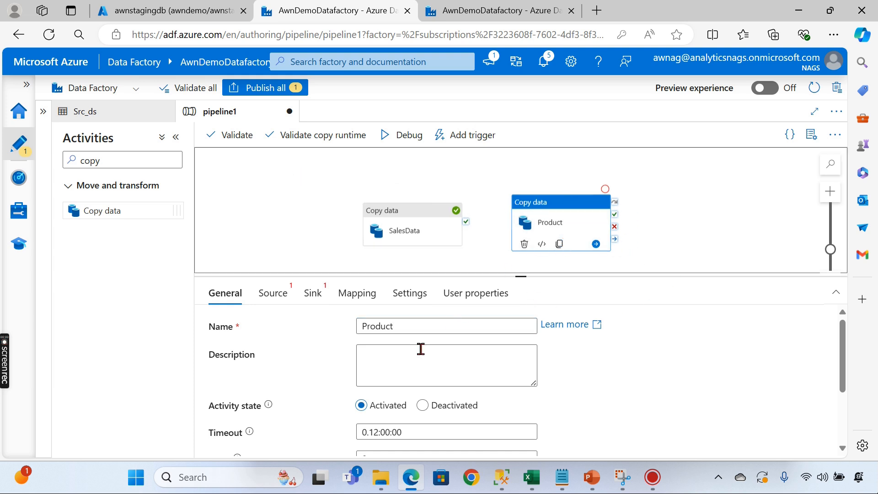
pyautogui.scroll(-2, 386, 357)
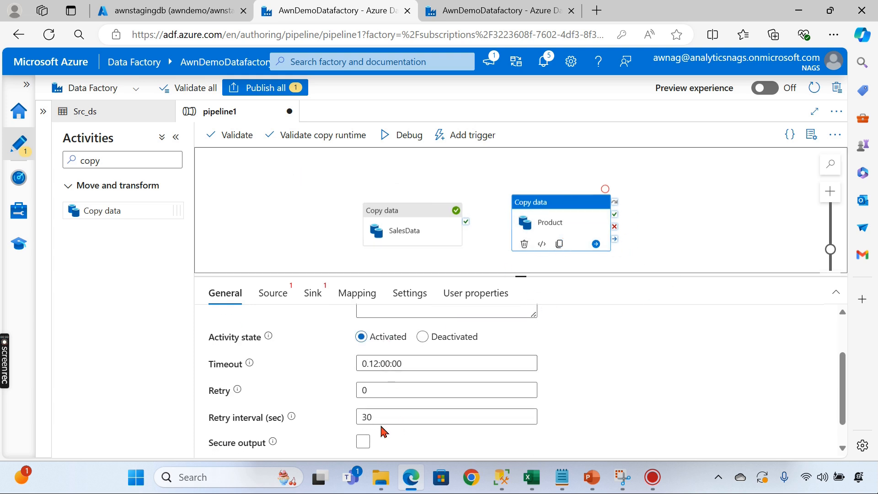
pyautogui.click(276, 294)
pyautogui.scroll(-1, 239, 176)
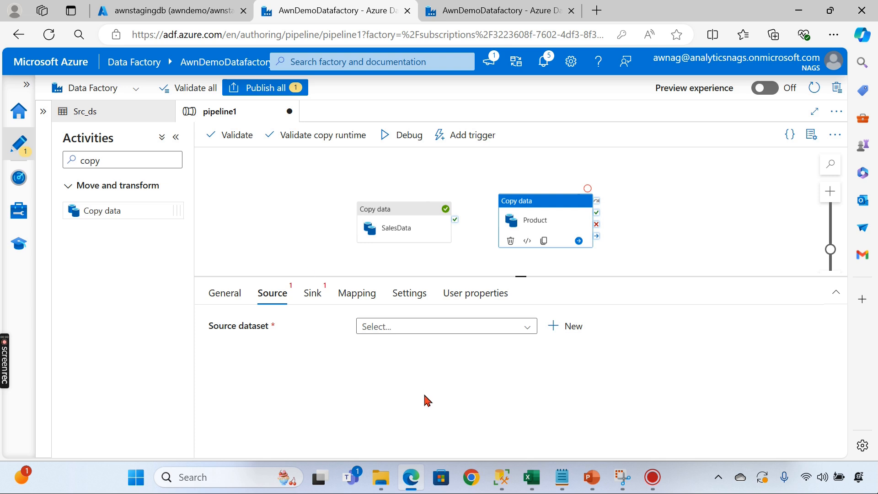
pyautogui.click(418, 327)
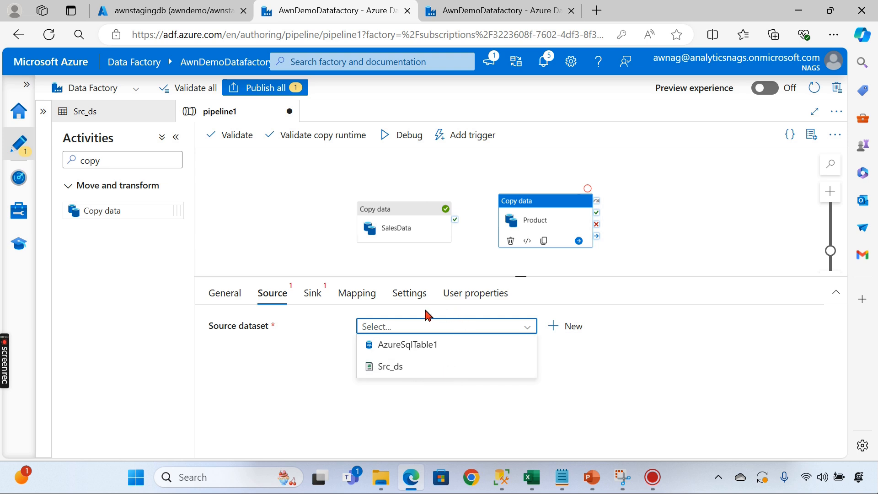
pyautogui.click(574, 328)
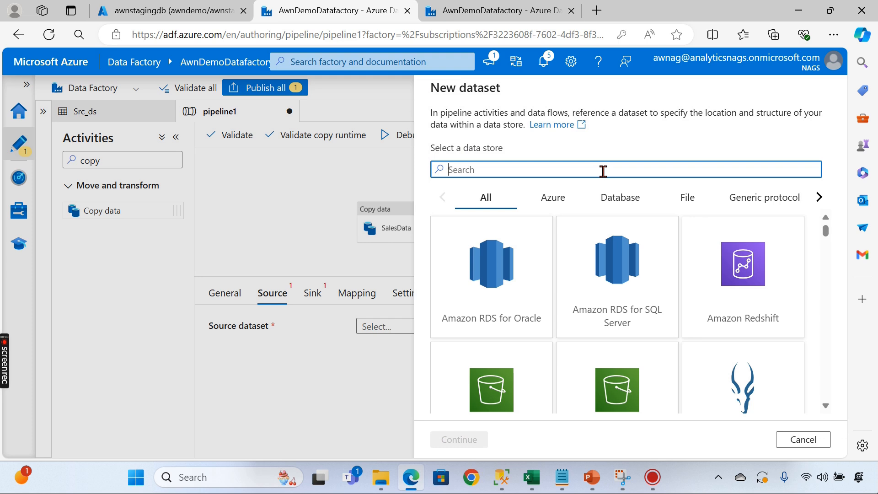
# - Choose Azure Data Lake Storage Gen2 with DelimitedText format for the new source dataset
pyautogui.write('Dat')
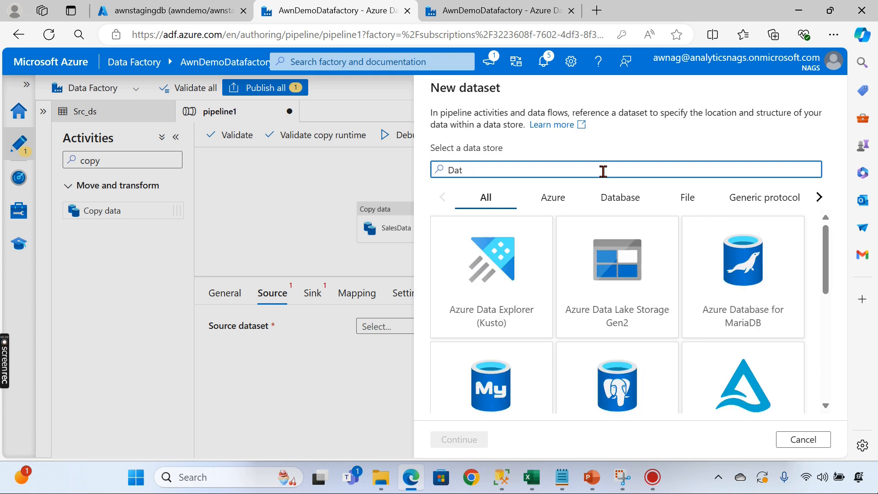
pyautogui.press('BackSpace')
pyautogui.press('BackSpace')
pyautogui.press('BackSpace')
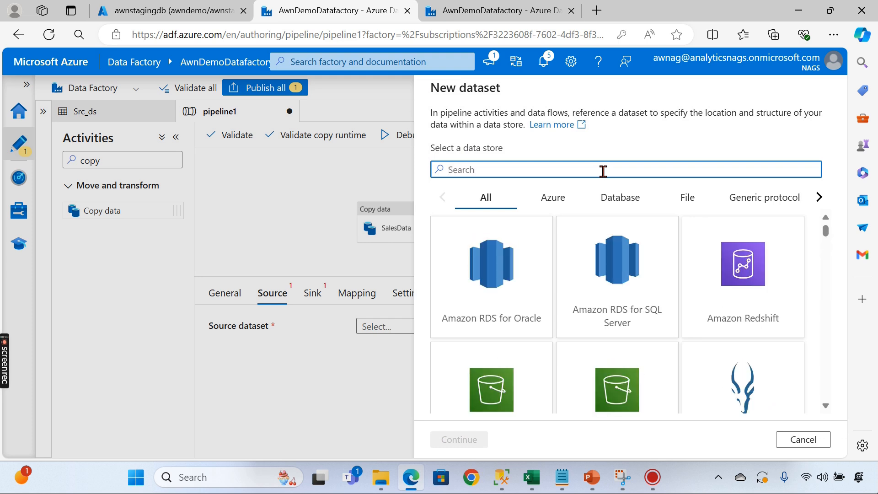
pyautogui.write('Stoa')
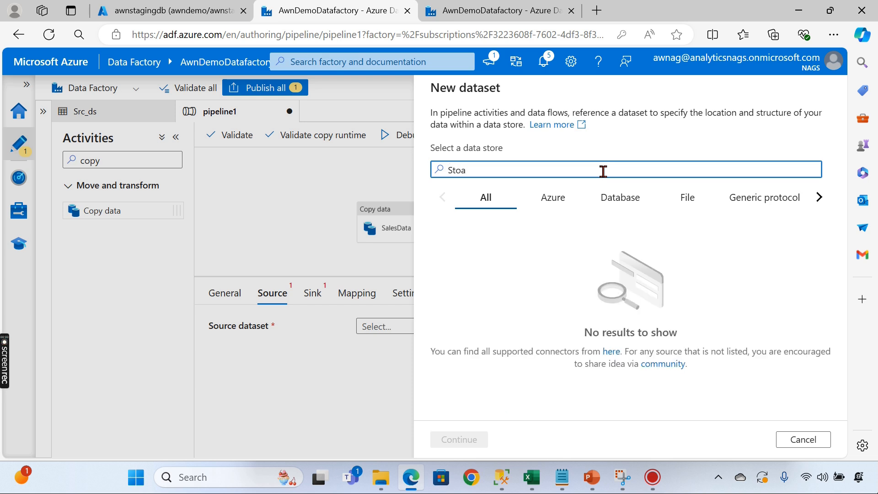
pyautogui.press('BackSpace')
pyautogui.write('ra')
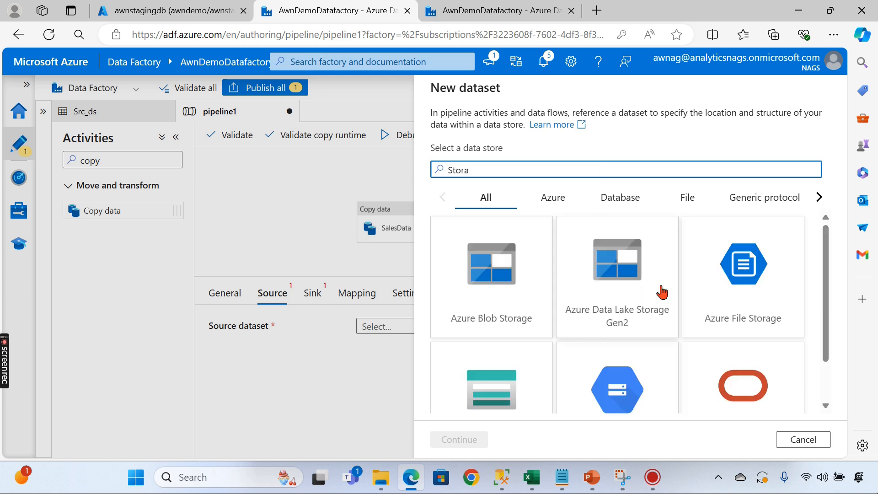
pyautogui.click(613, 289)
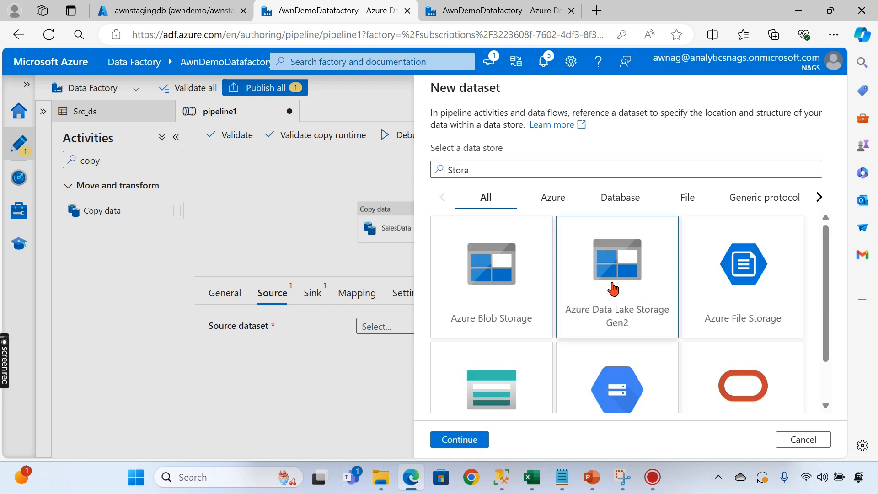
pyautogui.click(468, 444)
pyautogui.click(720, 201)
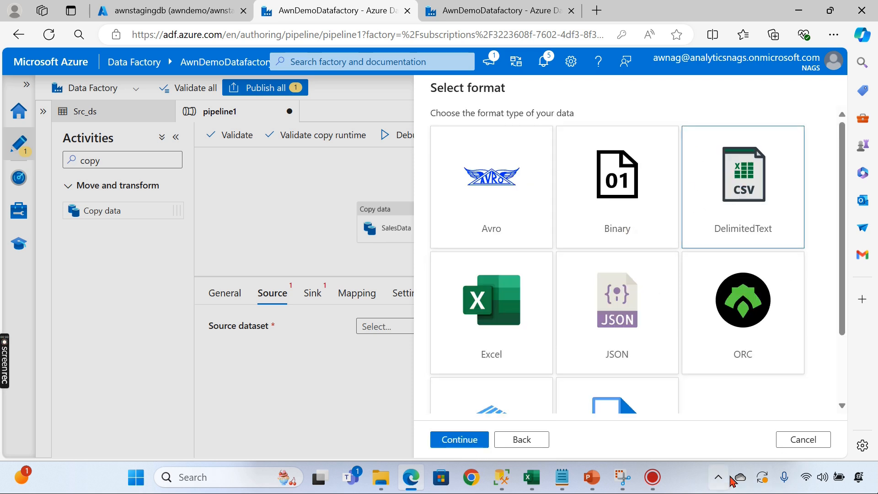
pyautogui.click(460, 440)
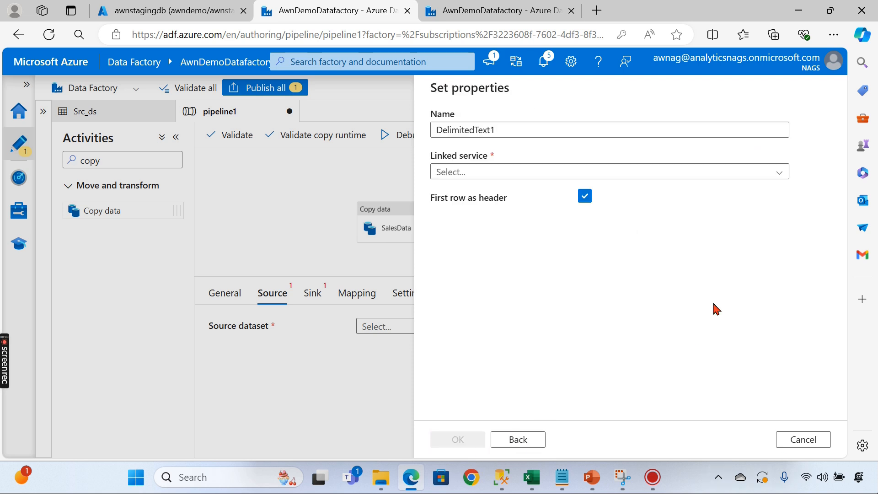
# - Link it to AzureDataLakeStorage1 with file sourcefiles/Files/Product.csv, create it and open it
pyautogui.click(509, 172)
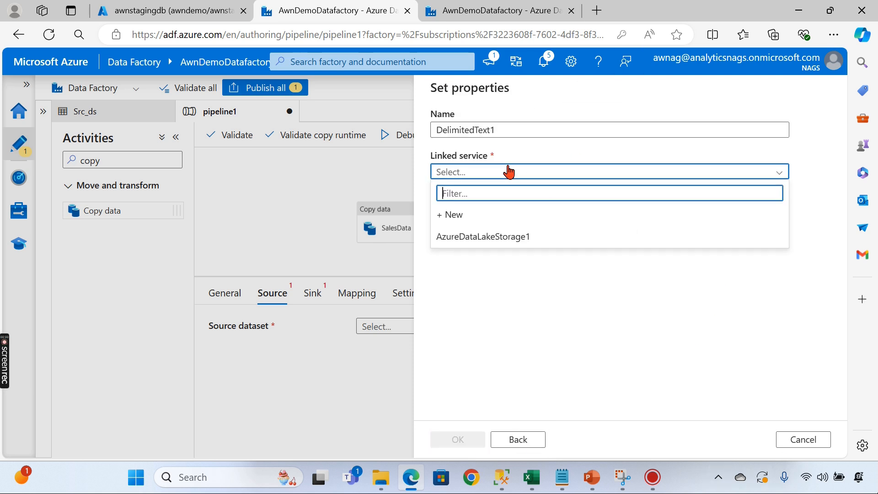
pyautogui.click(461, 236)
pyautogui.click(800, 212)
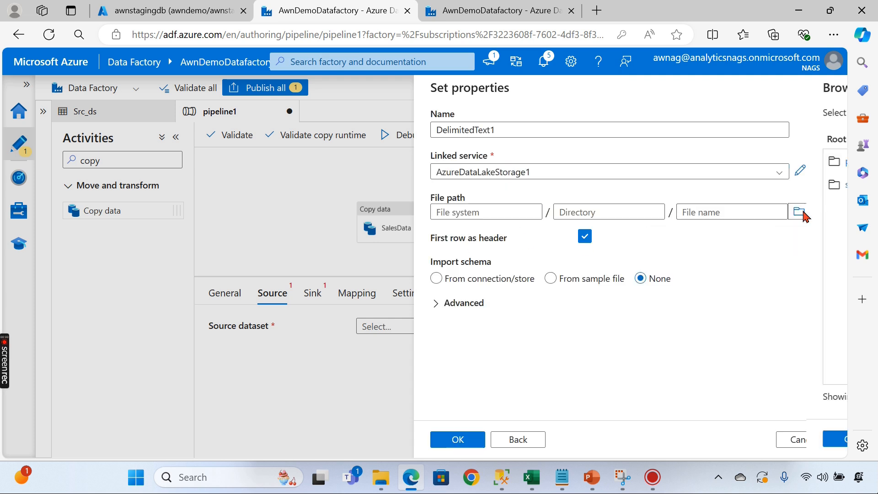
pyautogui.doubleClick(474, 193)
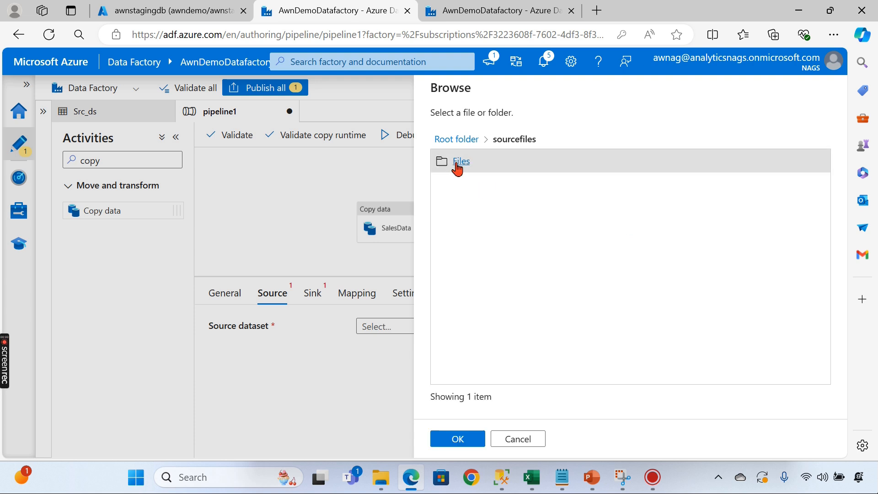
pyautogui.click(457, 164)
pyautogui.click(469, 167)
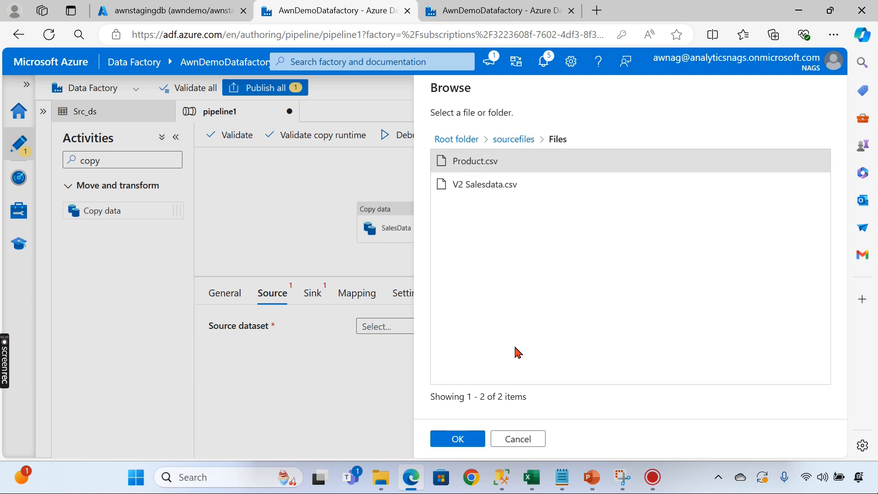
pyautogui.click(457, 438)
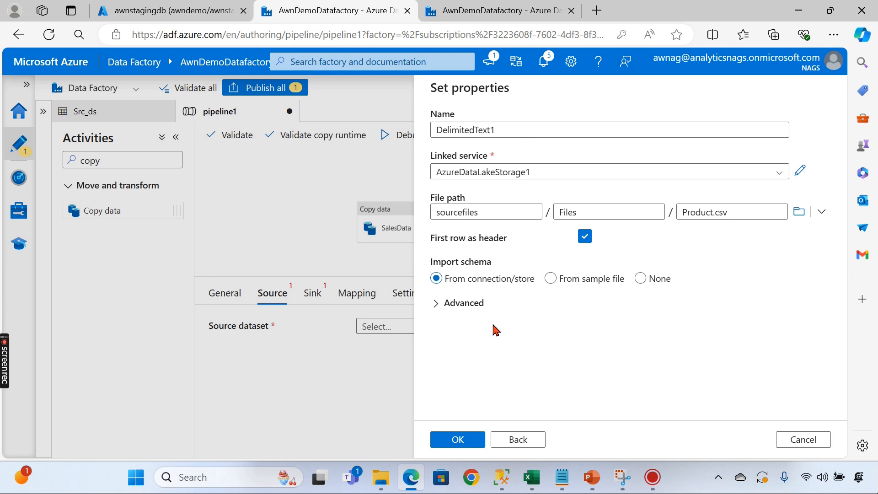
pyautogui.click(466, 443)
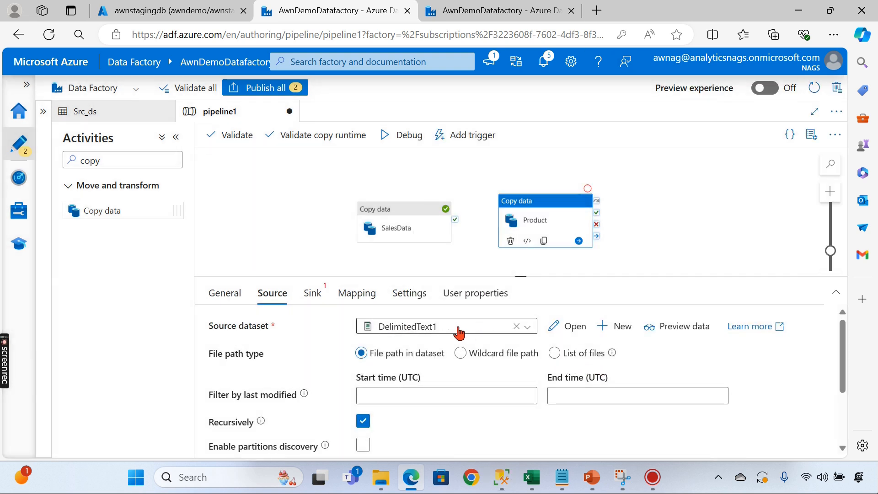
pyautogui.click(555, 328)
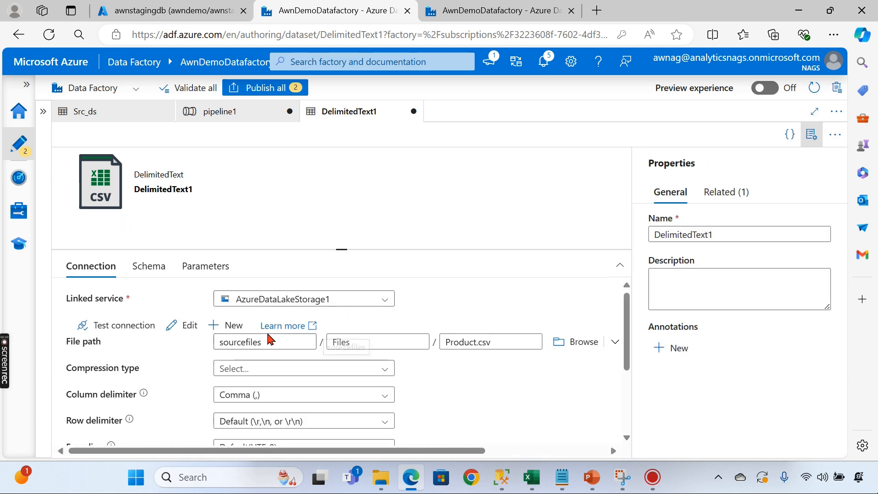
# - Rename the source dataset to Product_ds
pyautogui.scroll(-3, 135, 329)
pyautogui.scroll(3, 132, 330)
pyautogui.moveTo(745, 236); pyautogui.dragTo(523, 220)
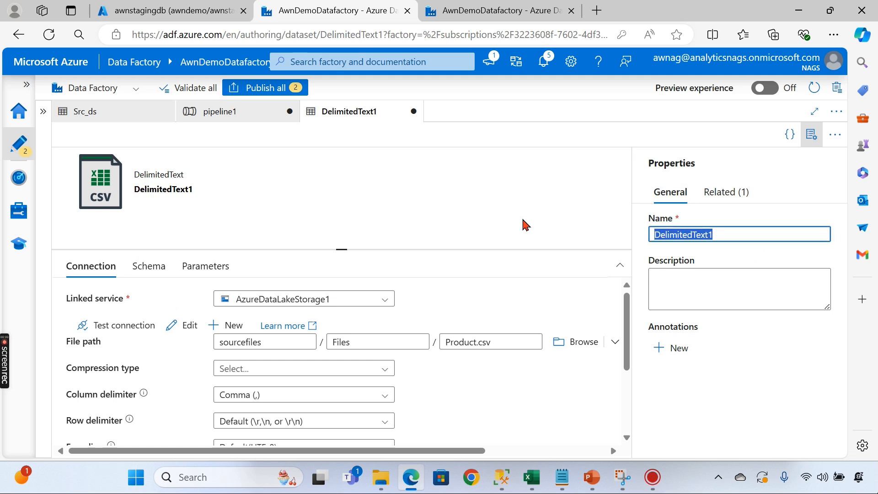
pyautogui.write('Prod')
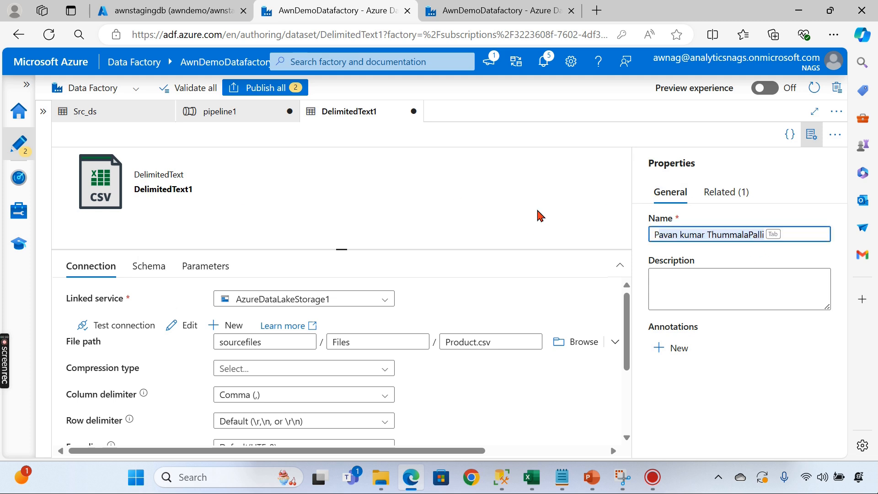
pyautogui.write('uct')
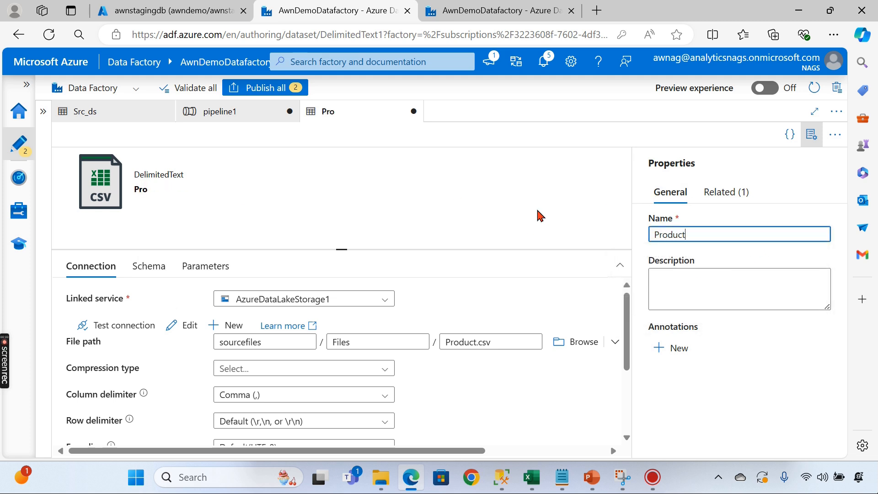
pyautogui.write('_ds')
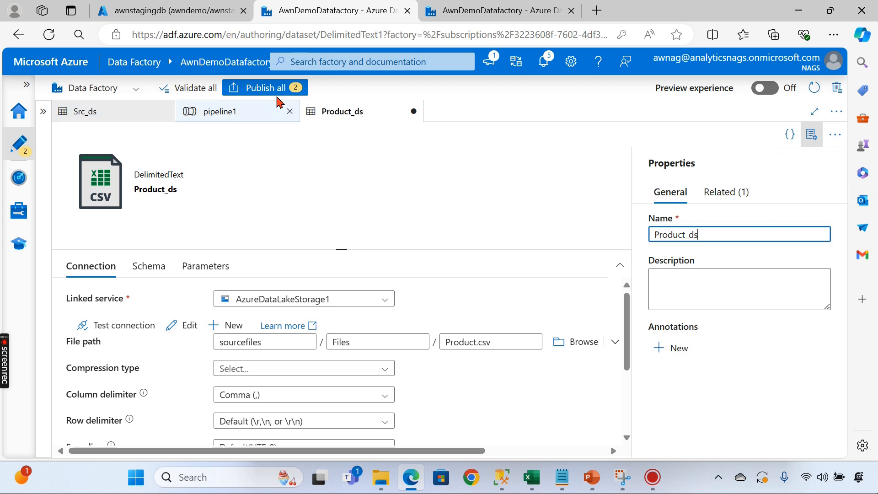
# - Try Publish all, dismiss the errors about Product's missing sink, and return to pipeline1
pyautogui.click(279, 91)
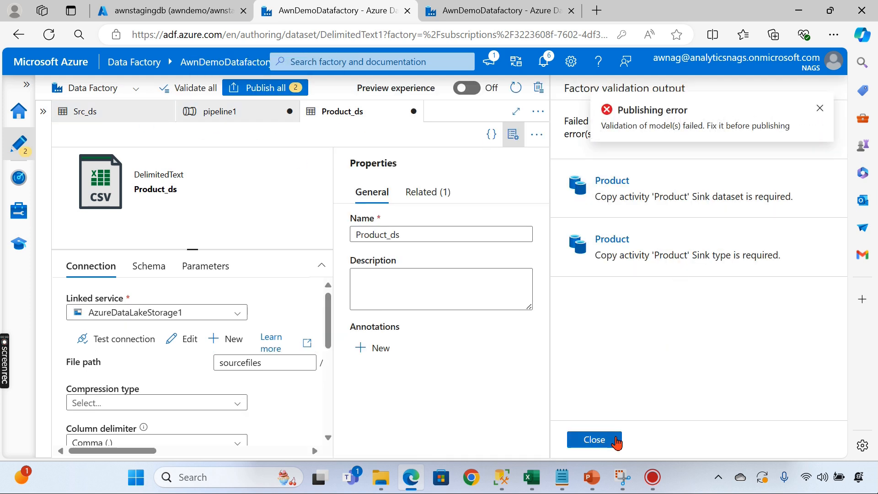
pyautogui.click(594, 439)
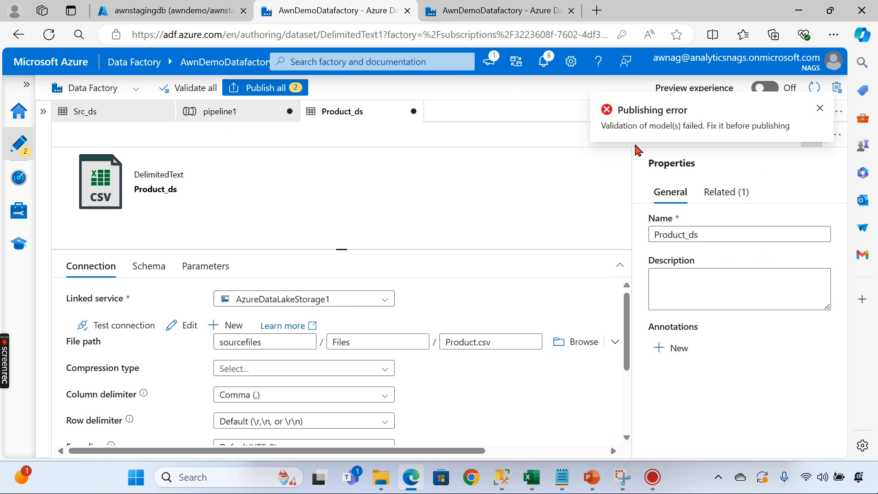
pyautogui.click(820, 110)
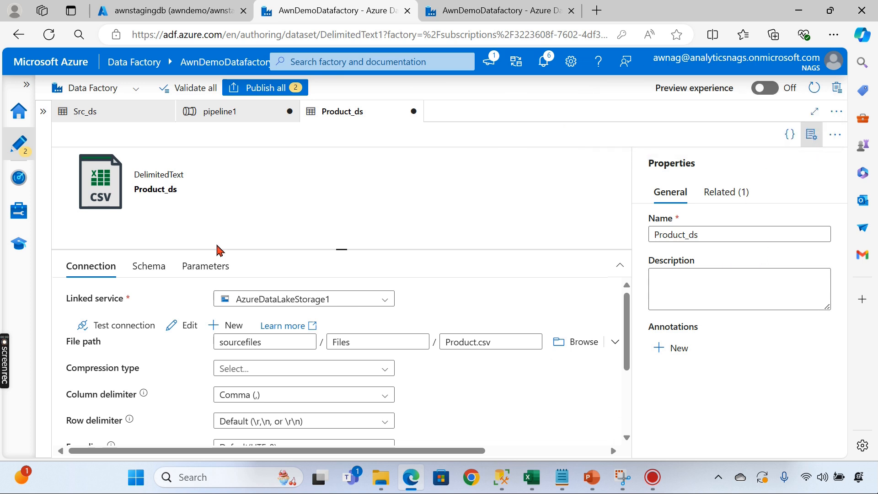
pyautogui.click(208, 117)
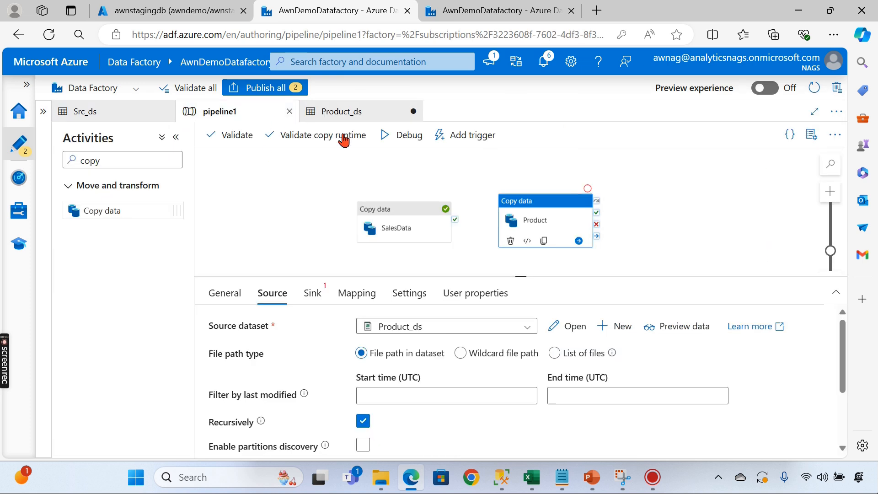
# - Start a new Azure SQL Database sink dataset for the Product activity
pyautogui.click(311, 293)
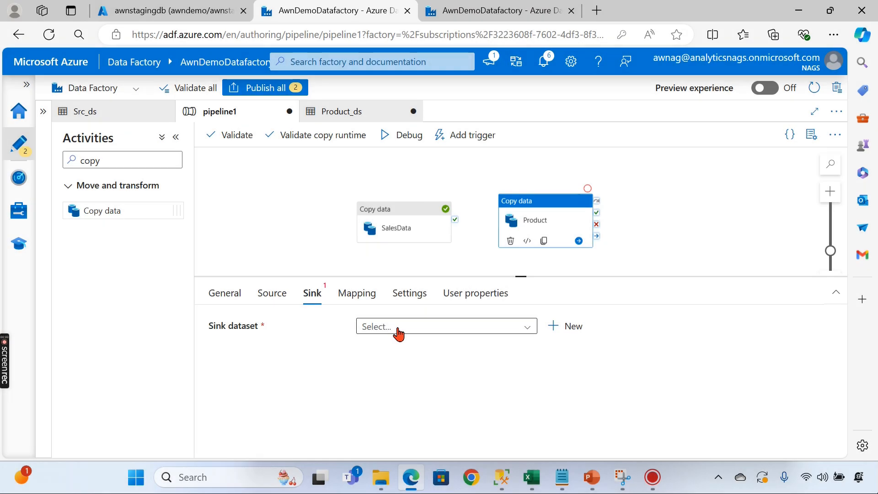
pyautogui.click(418, 333)
pyautogui.click(250, 214)
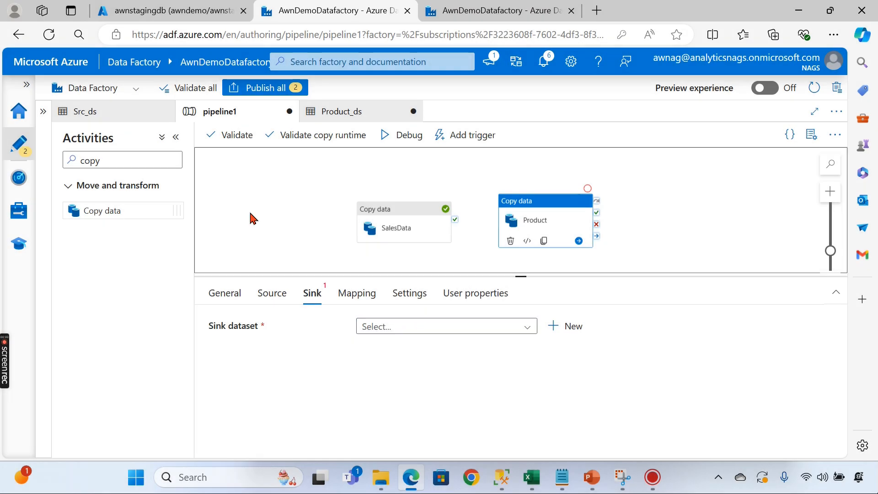
pyautogui.click(18, 144)
pyautogui.click(559, 212)
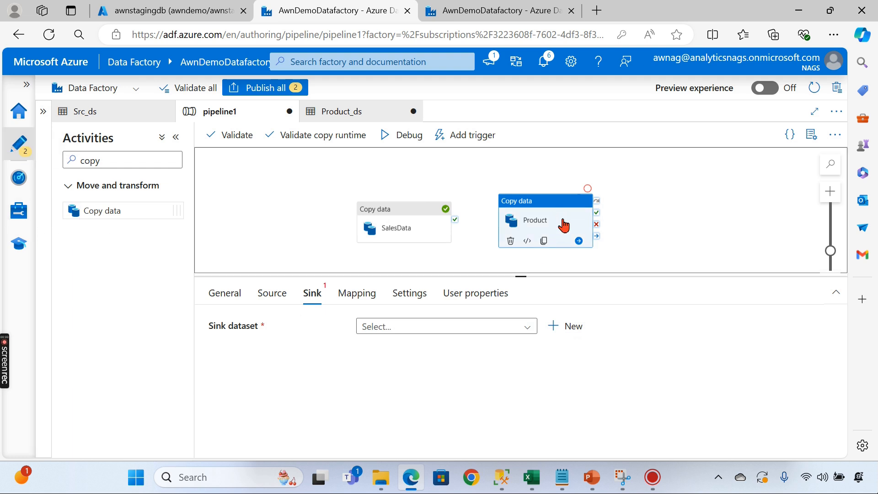
pyautogui.click(568, 329)
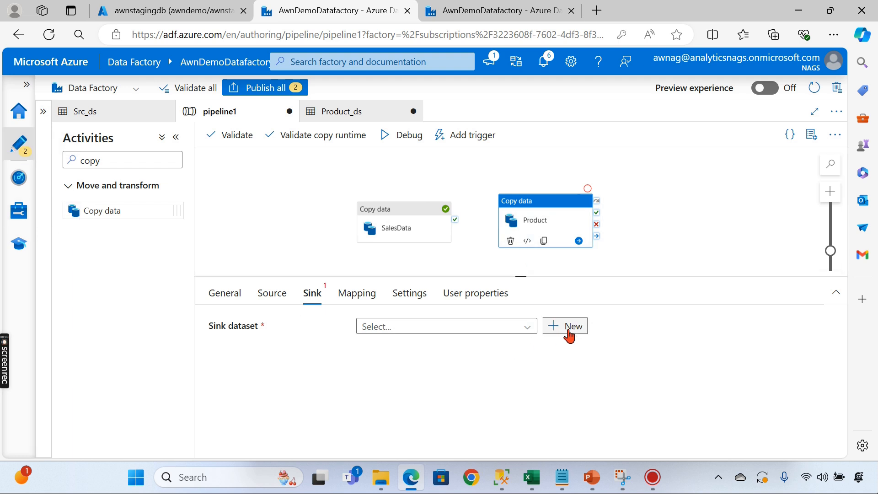
pyautogui.scroll(-5, 704, 275)
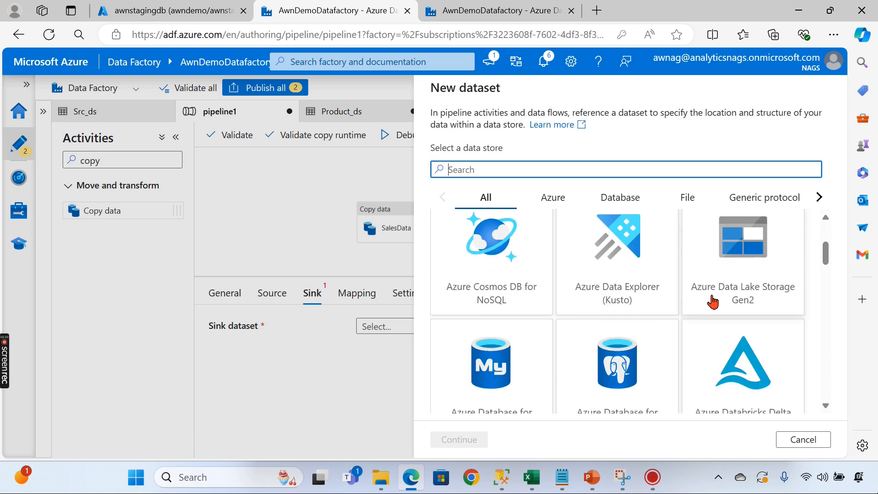
pyautogui.scroll(-2, 545, 325)
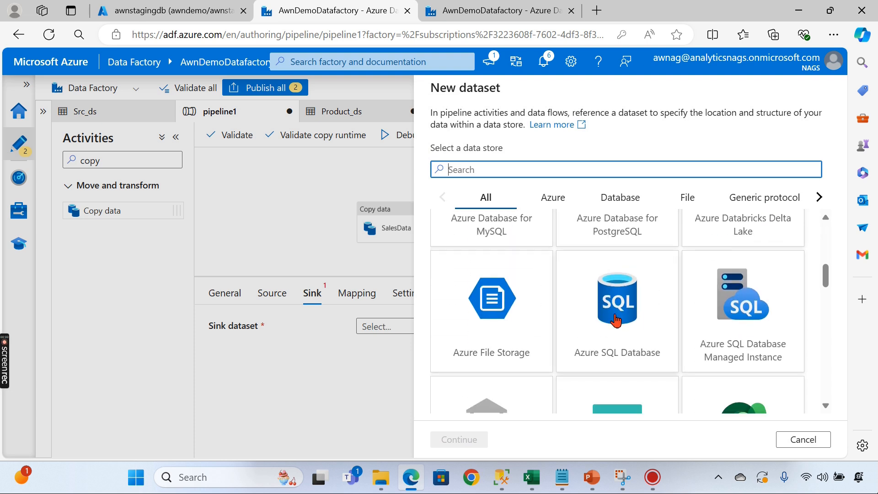
pyautogui.click(618, 323)
pyautogui.click(459, 439)
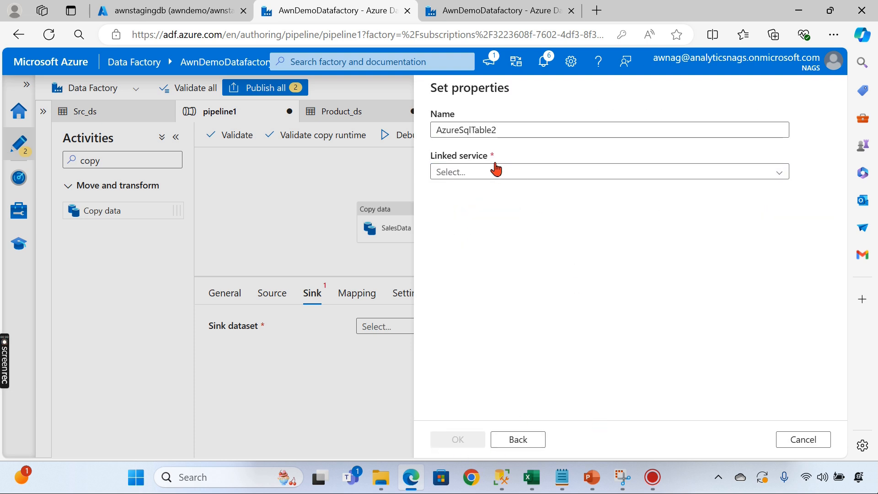
# - Link the sink dataset to StagingLS, create AzureSqlTable2 and open it
pyautogui.click(482, 175)
pyautogui.click(466, 235)
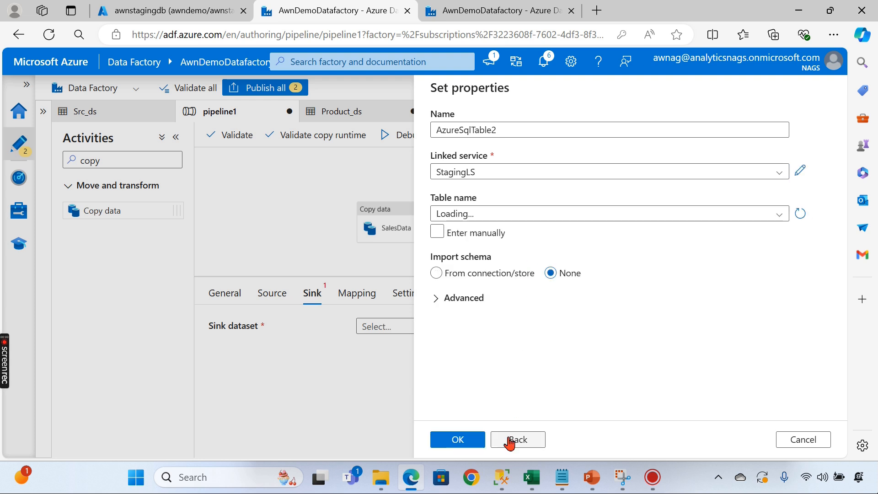
pyautogui.click(476, 232)
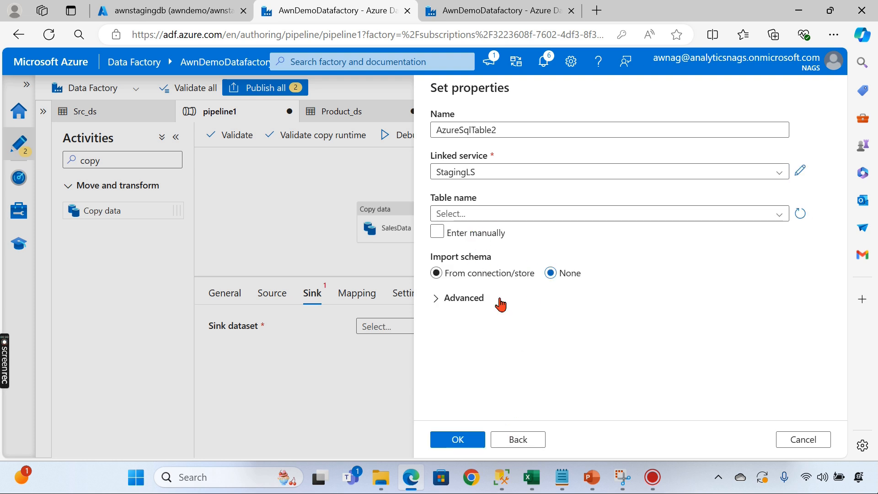
pyautogui.click(462, 440)
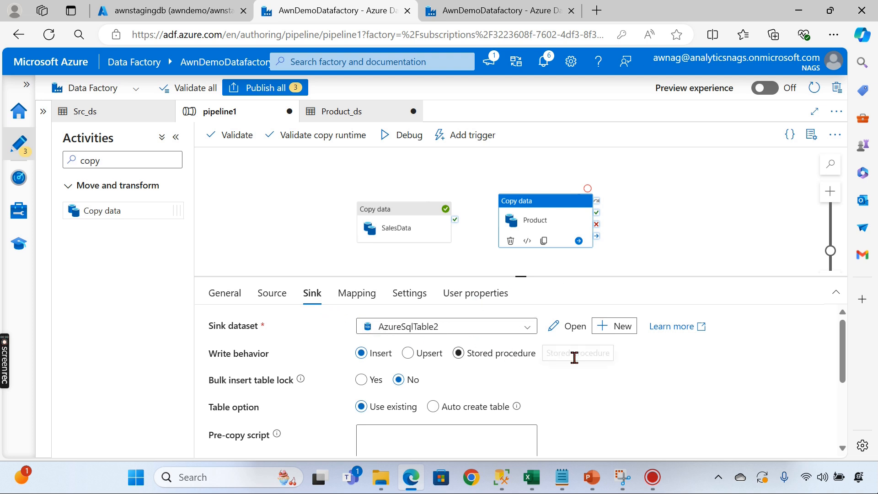
pyautogui.click(572, 327)
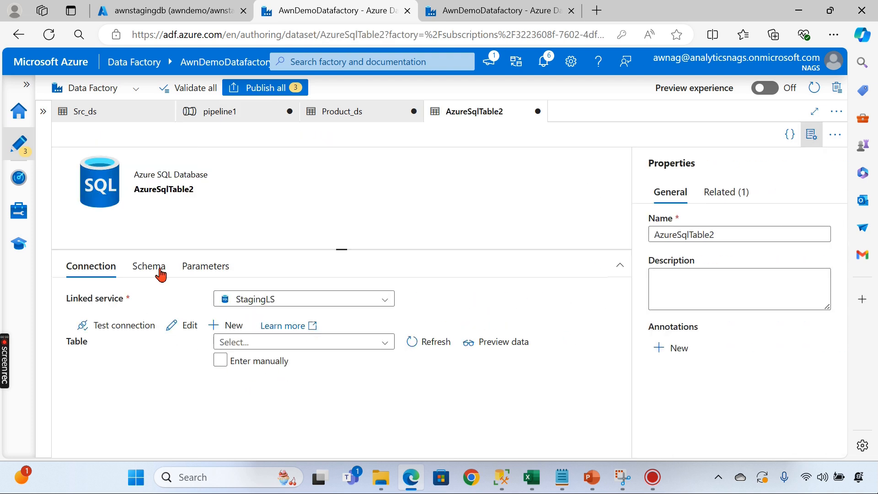
# - Enter table dbo.Product manually for AzureSqlTable2 and publish all changes
pyautogui.click(236, 368)
pyautogui.click(270, 343)
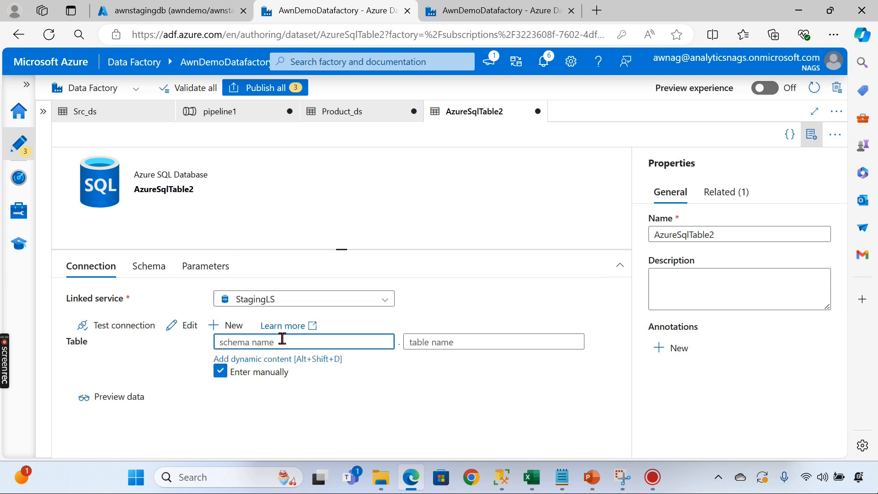
pyautogui.write('dbo')
pyautogui.click(464, 339)
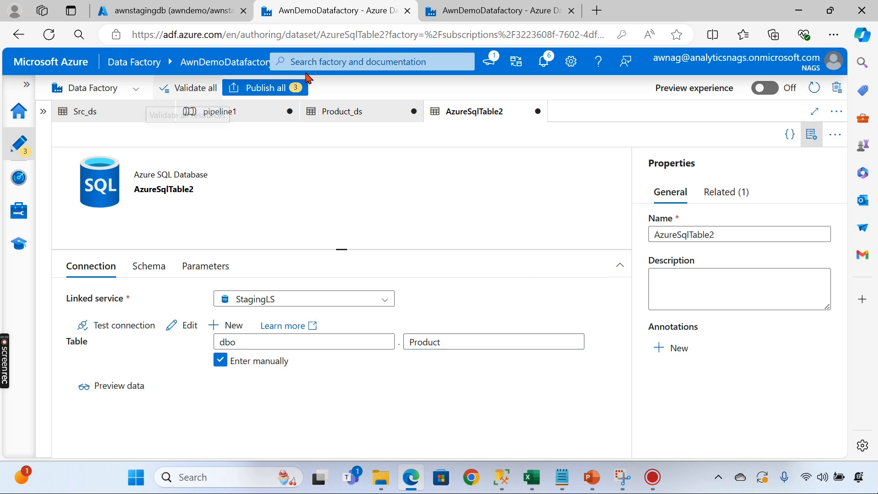
pyautogui.click(274, 88)
pyautogui.click(457, 438)
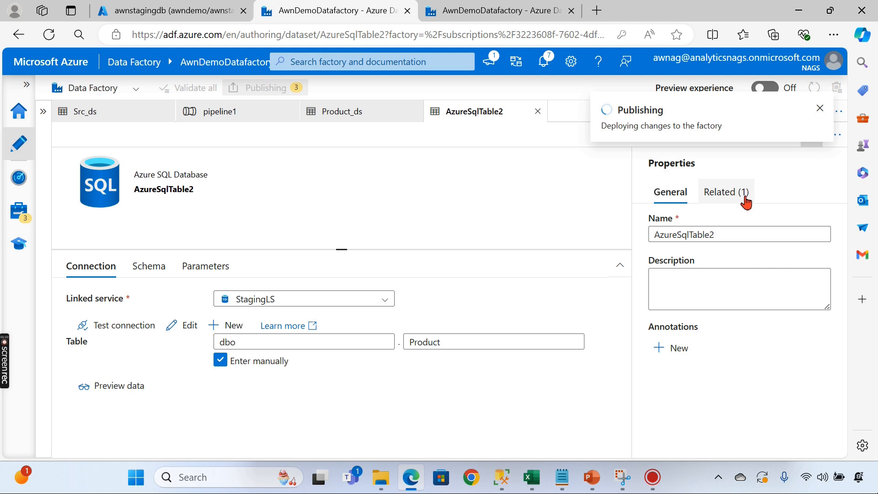
pyautogui.click(820, 108)
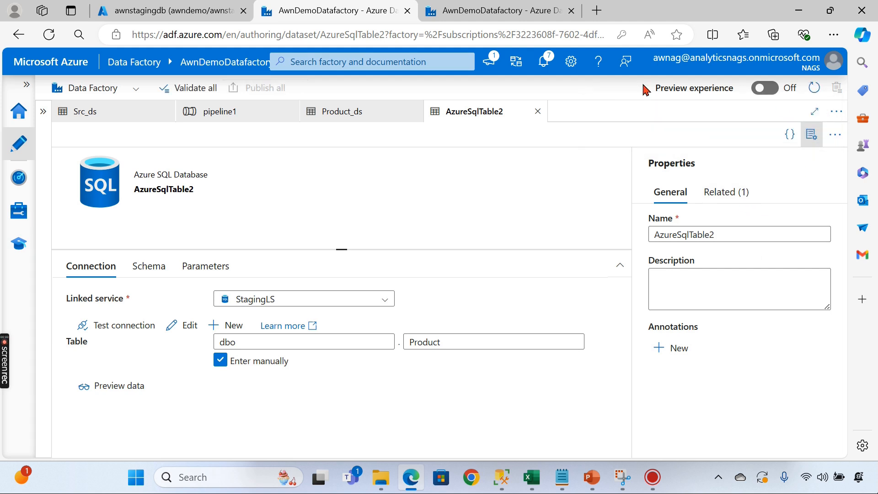
# - Return to pipeline1, reselect Product, and list the datasets under Factory Resources
pyautogui.click(538, 111)
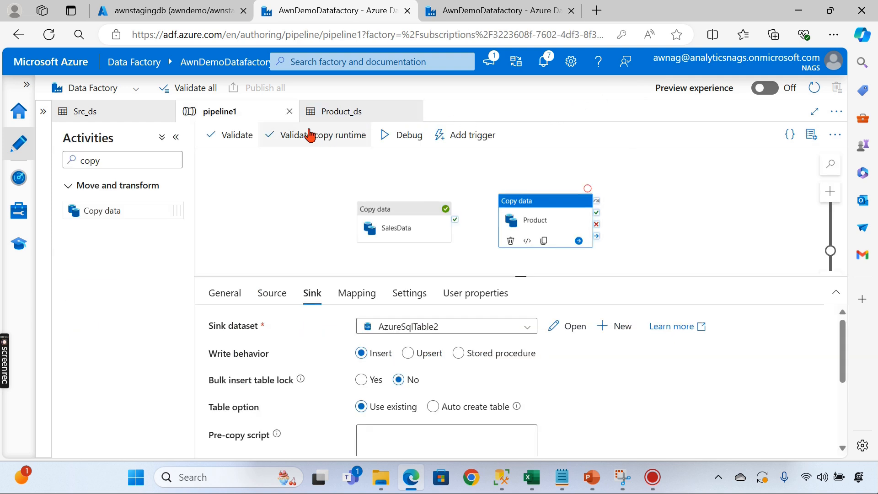
pyautogui.click(479, 191)
pyautogui.click(520, 215)
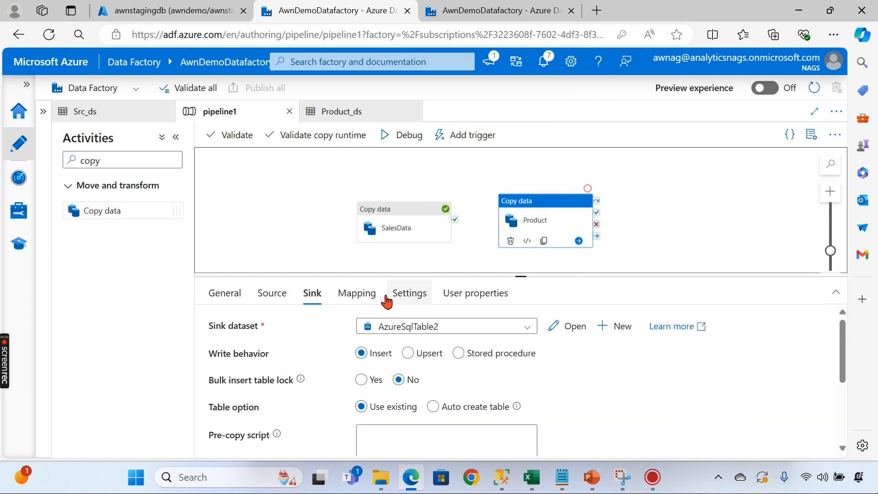
pyautogui.click(273, 304)
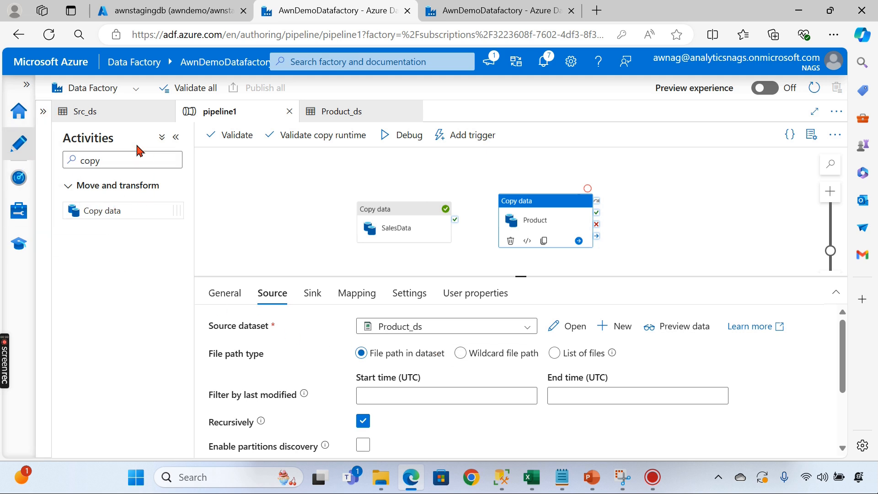
pyautogui.click(47, 117)
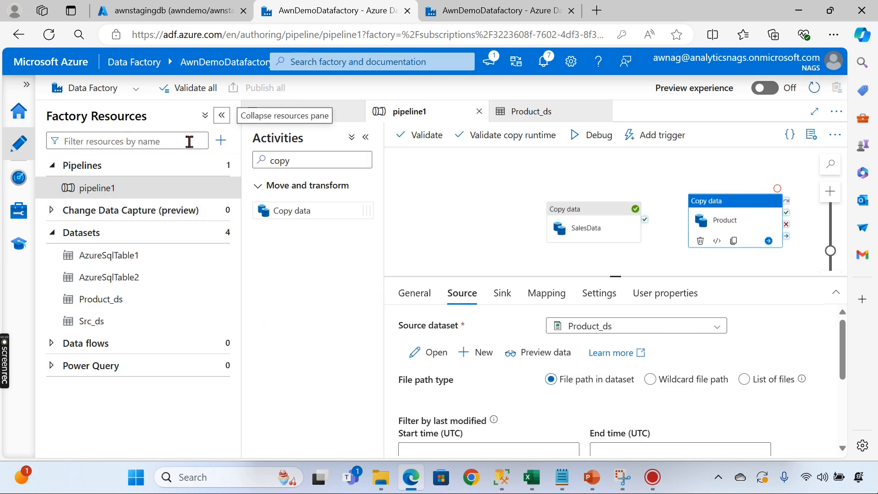
pyautogui.click(51, 165)
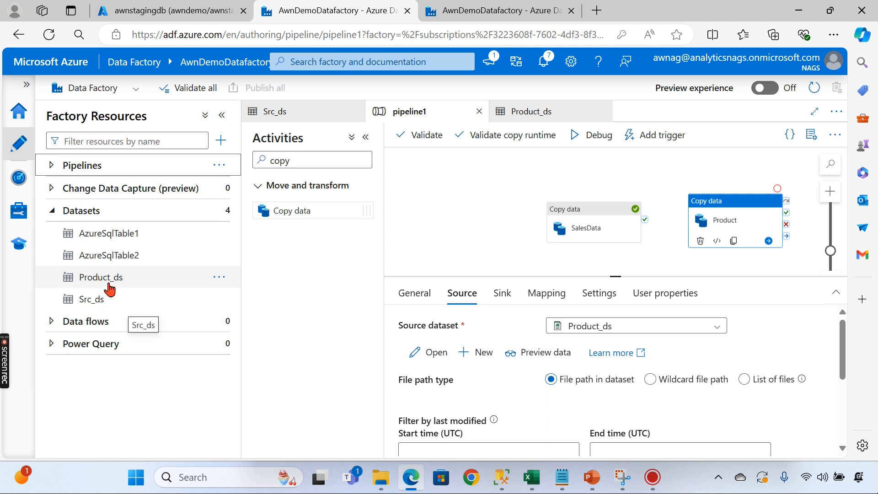
# - Rename Src_ds to sales_sa__ds and Product_ds to Product_sa_ds
pyautogui.click(219, 299)
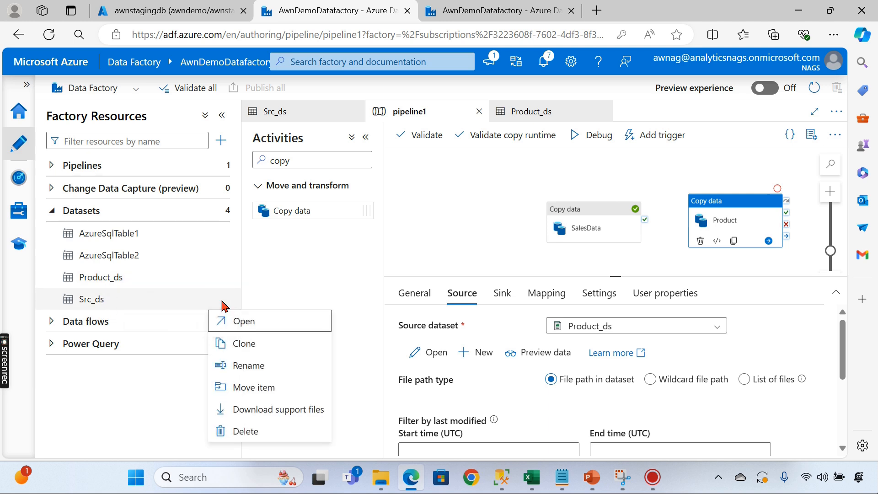
pyautogui.click(268, 366)
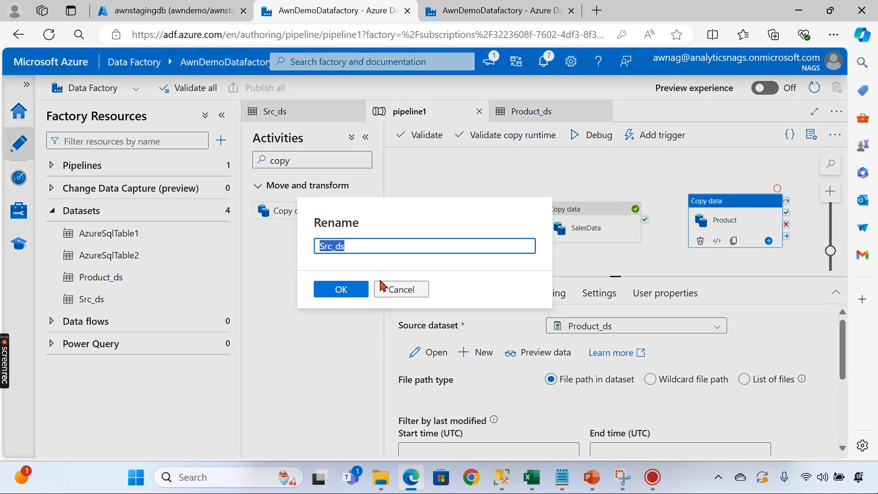
pyautogui.click(356, 246)
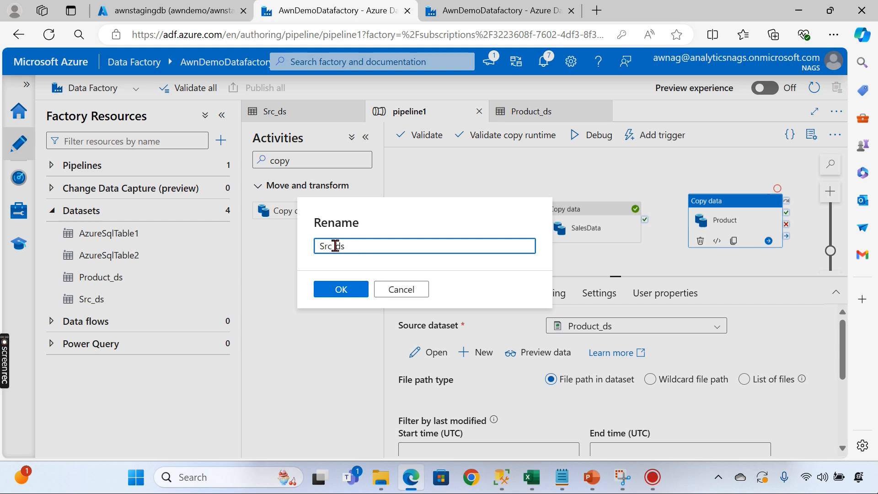
pyautogui.moveTo(333, 245); pyautogui.dragTo(328, 229)
pyautogui.click(357, 290)
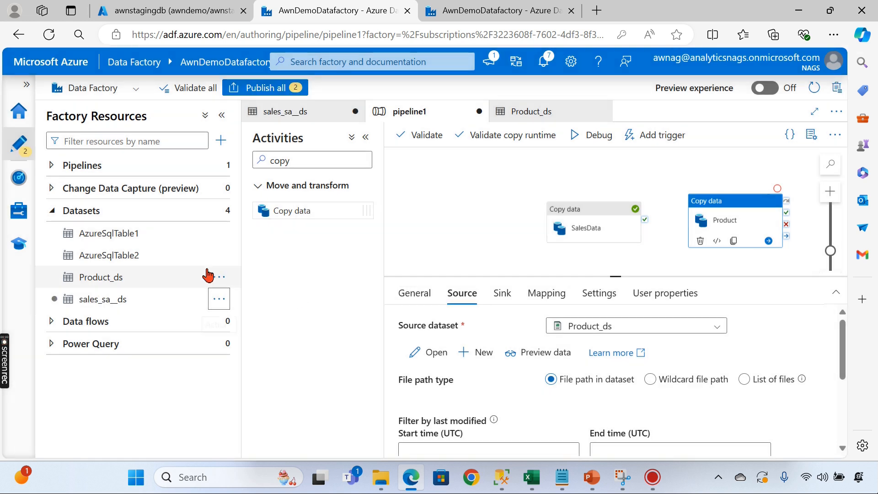
pyautogui.click(219, 279)
pyautogui.click(243, 343)
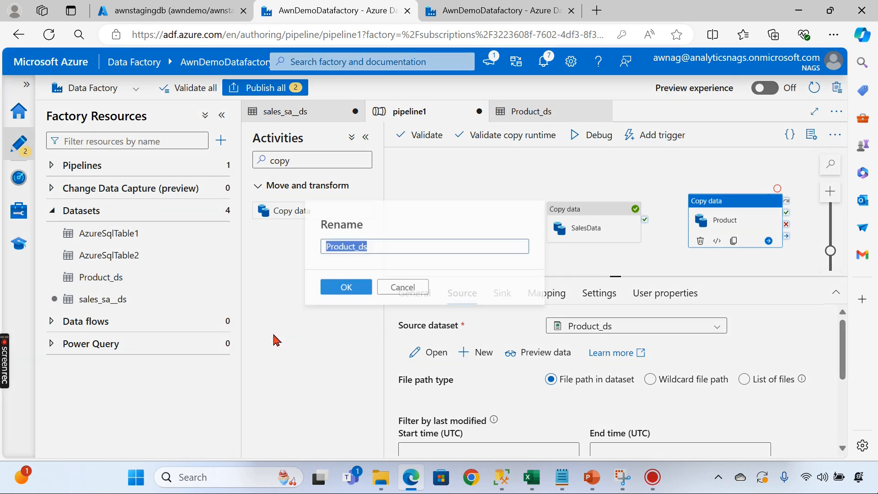
pyautogui.click(354, 246)
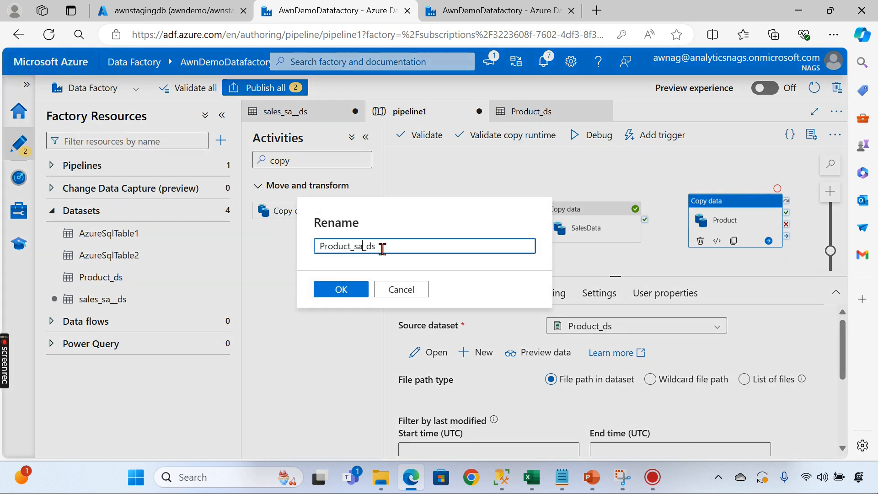
pyautogui.click(341, 290)
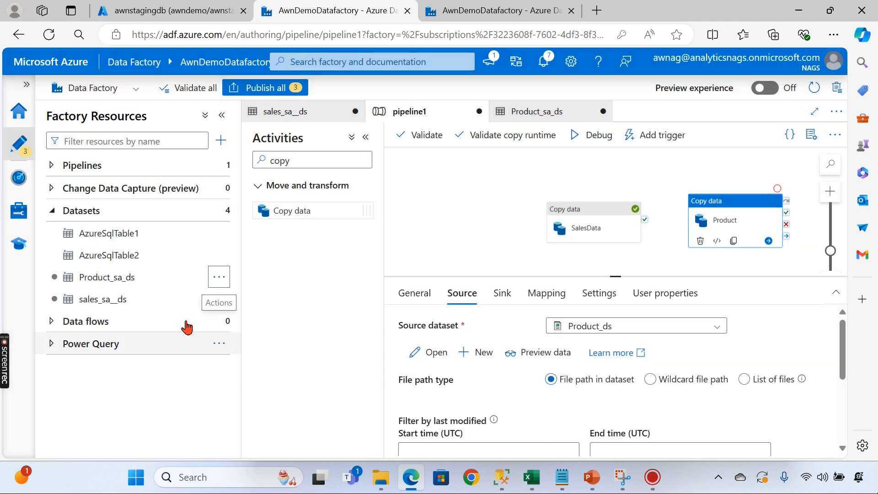
# - Rename AzureSqlTable2 to product_sql_ds and AzureSqlTable1 to SalesData_sql_ds
pyautogui.click(219, 256)
pyautogui.click(243, 317)
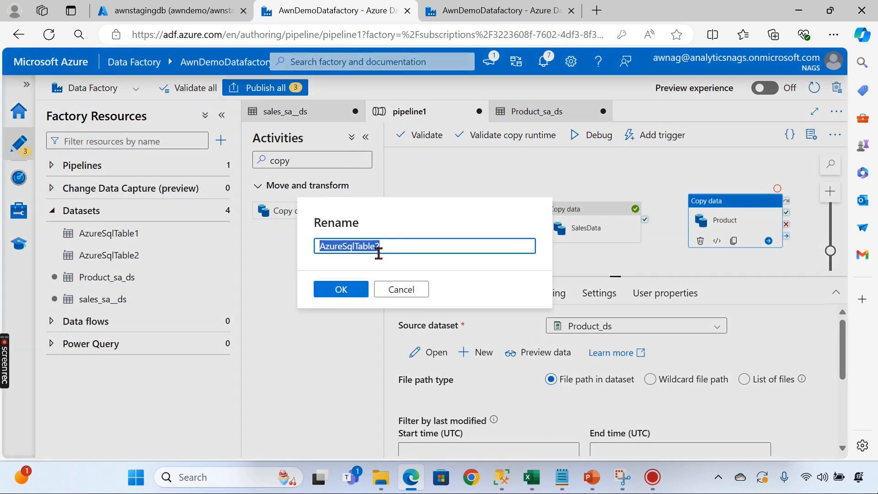
pyautogui.write('produc')
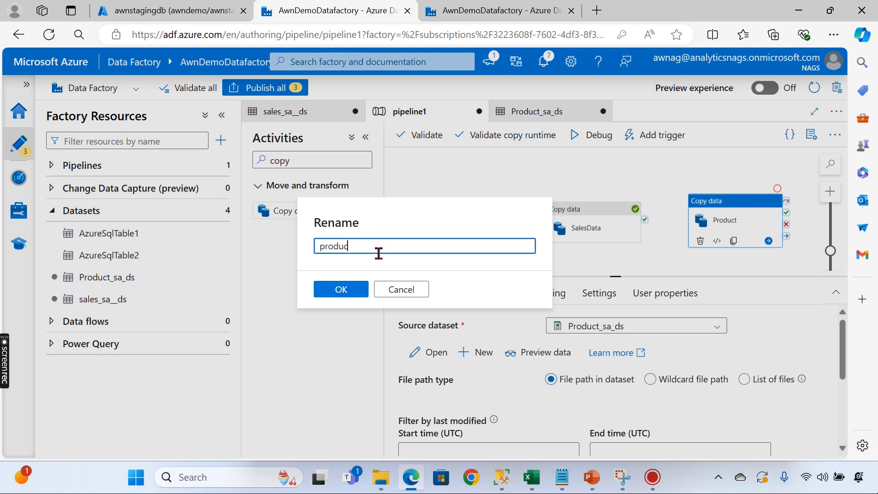
pyautogui.write('t_sql_ds')
pyautogui.click(340, 289)
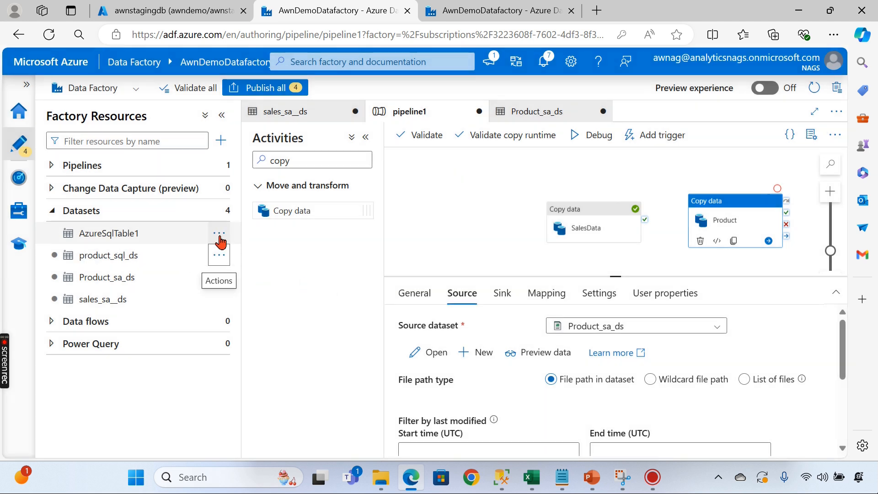
pyautogui.click(220, 236)
pyautogui.click(249, 302)
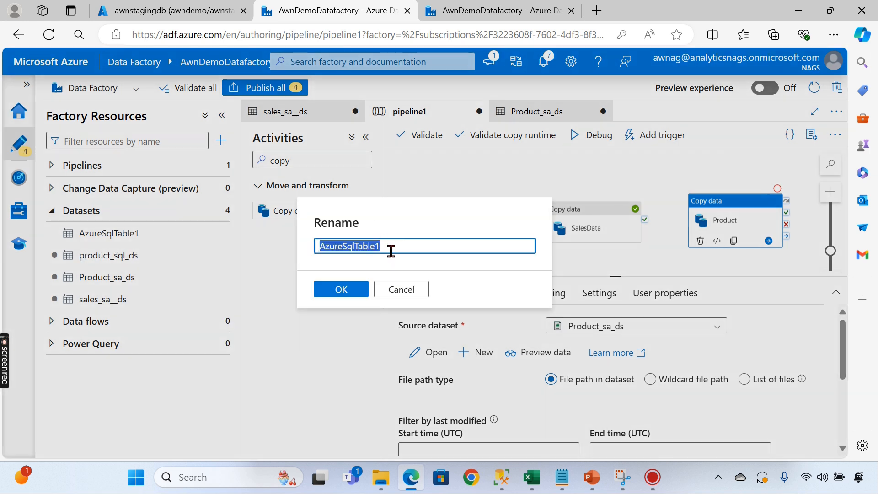
pyautogui.write('Sa')
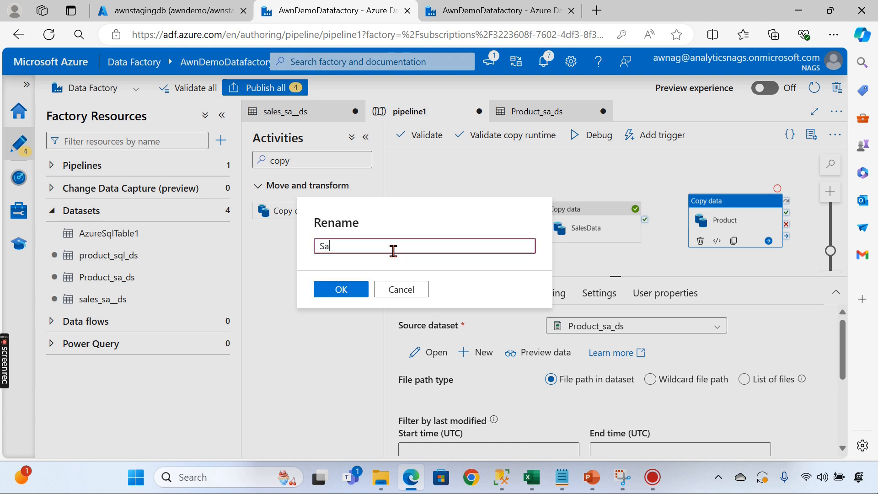
pyautogui.write('lesData_s')
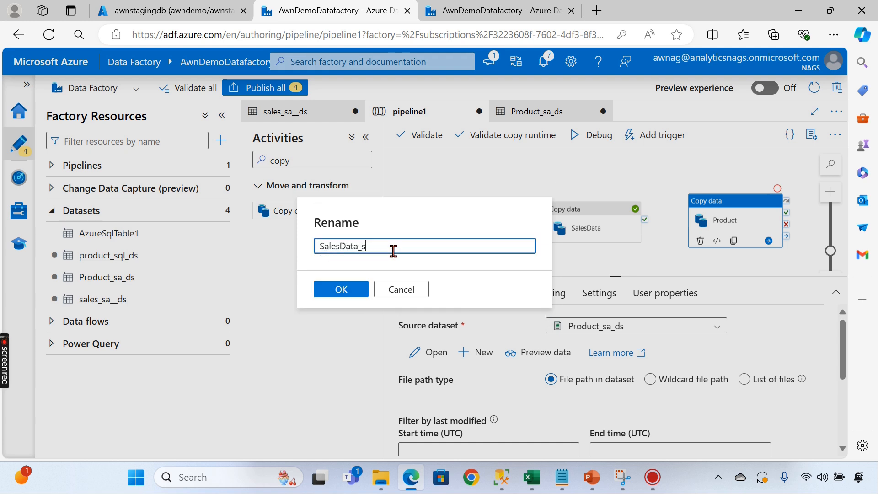
pyautogui.write('ql_ds')
pyautogui.click(342, 289)
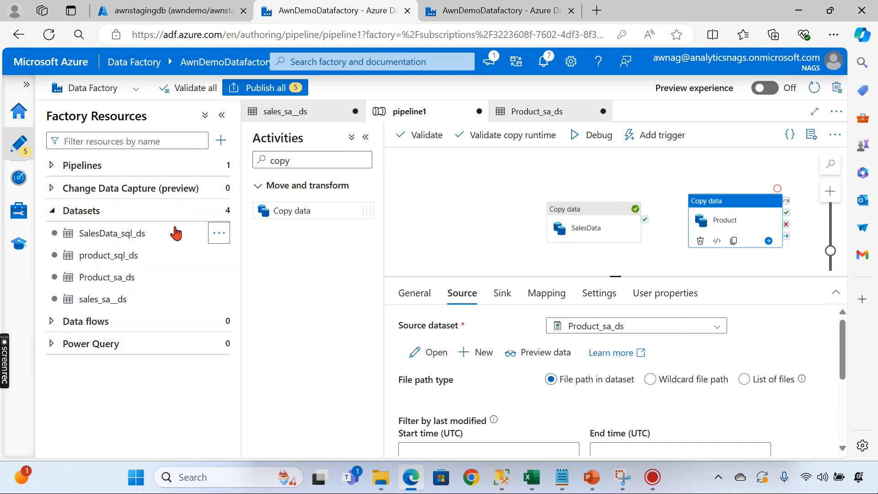
pyautogui.click(483, 201)
# - Arrange SalesData and Product side by side on the canvas and review both
pyautogui.moveTo(581, 212); pyautogui.dragTo(532, 190)
pyautogui.moveTo(718, 218); pyautogui.dragTo(685, 200)
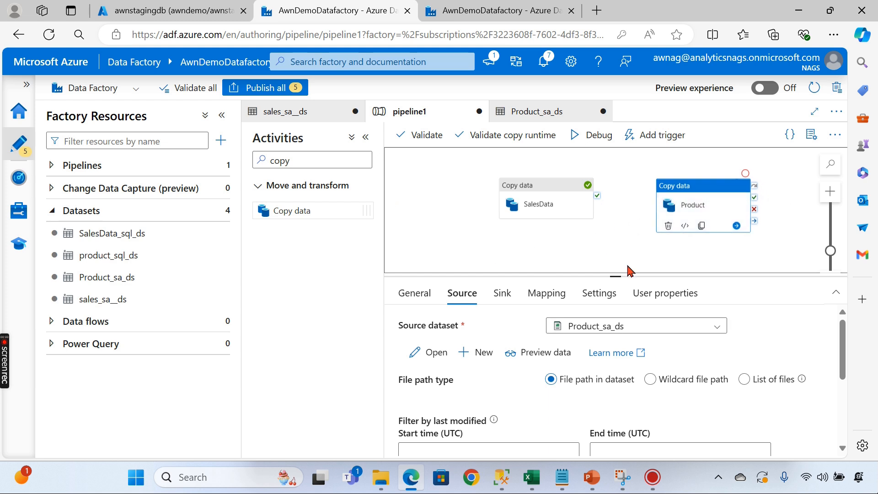
pyautogui.click(546, 201)
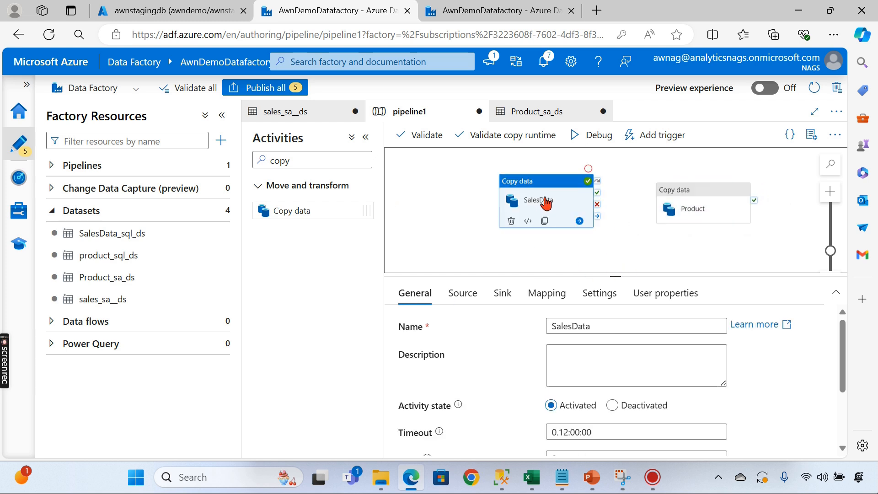
pyautogui.click(698, 207)
# - Refresh the staging database's Tables list in Query editor to check existing tables
pyautogui.click(216, 12)
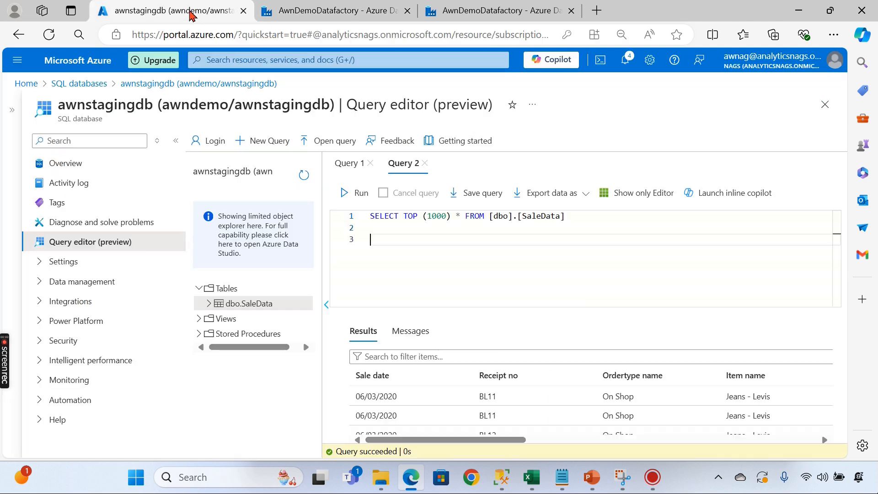
pyautogui.click(242, 290)
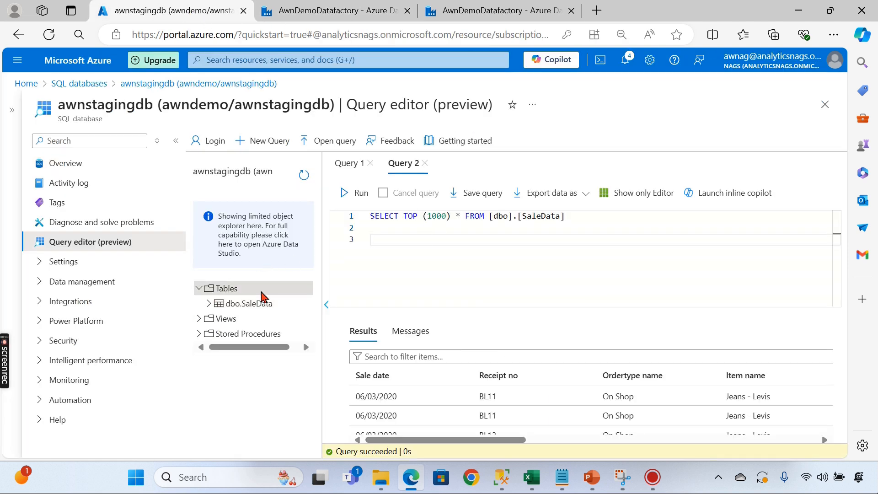
pyautogui.click(304, 174)
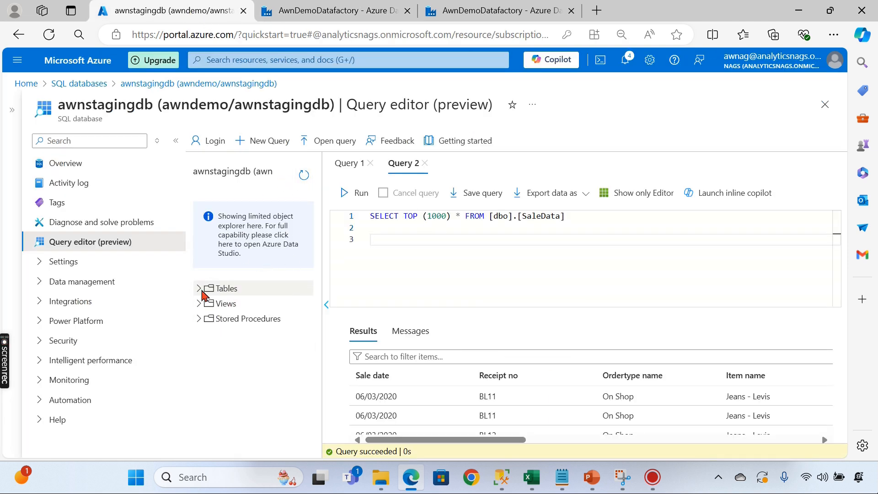
pyautogui.click(200, 289)
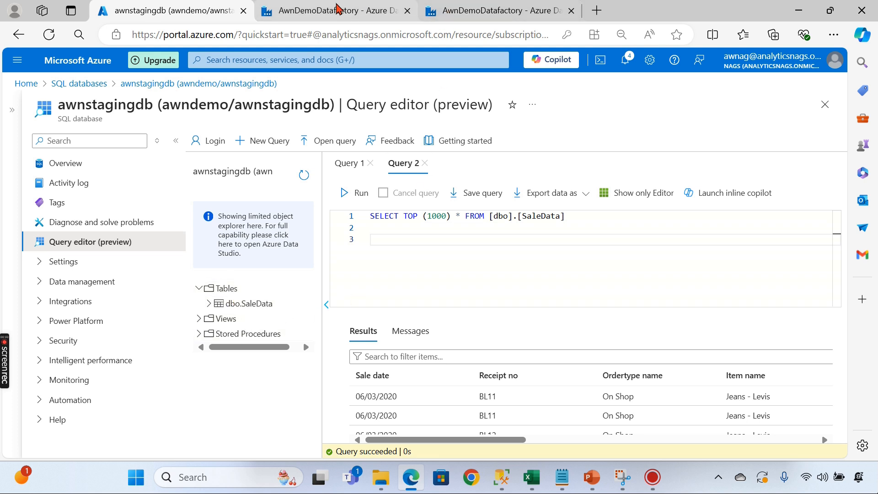
pyautogui.click(342, 8)
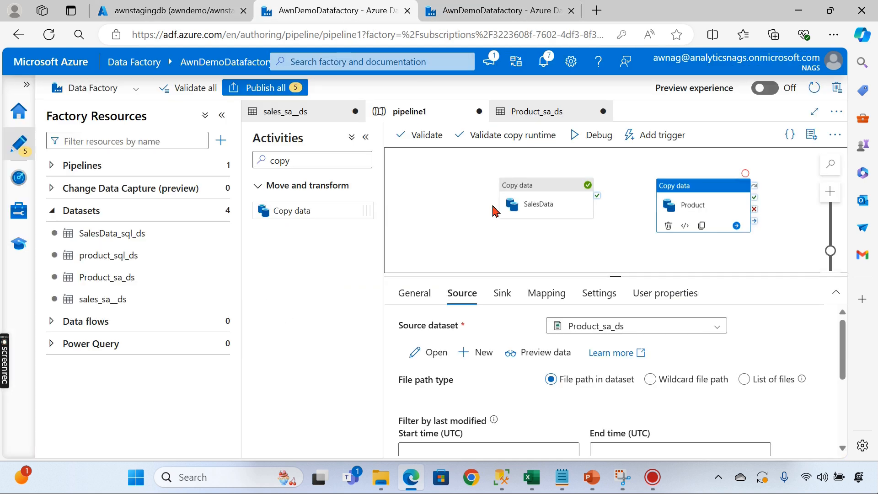
# - Read the failed Product run's error details: sink table dbo.Product not found
pyautogui.click(452, 235)
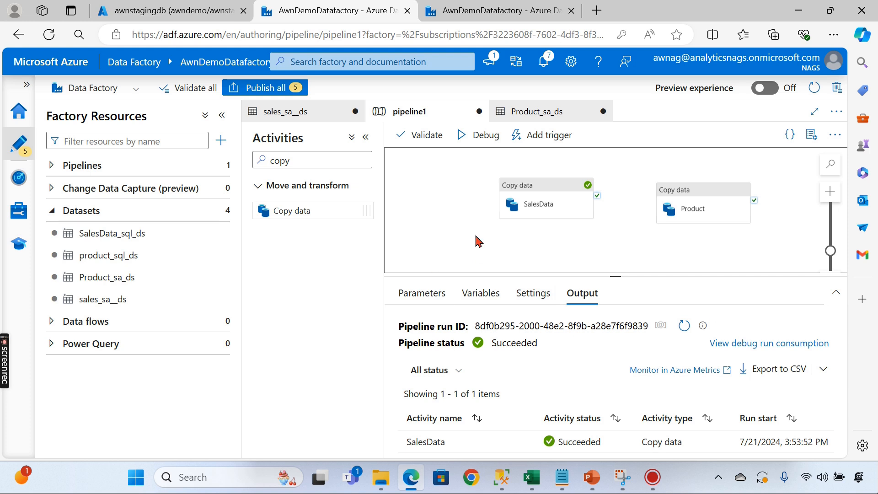
pyautogui.moveTo(613, 276); pyautogui.dragTo(615, 312)
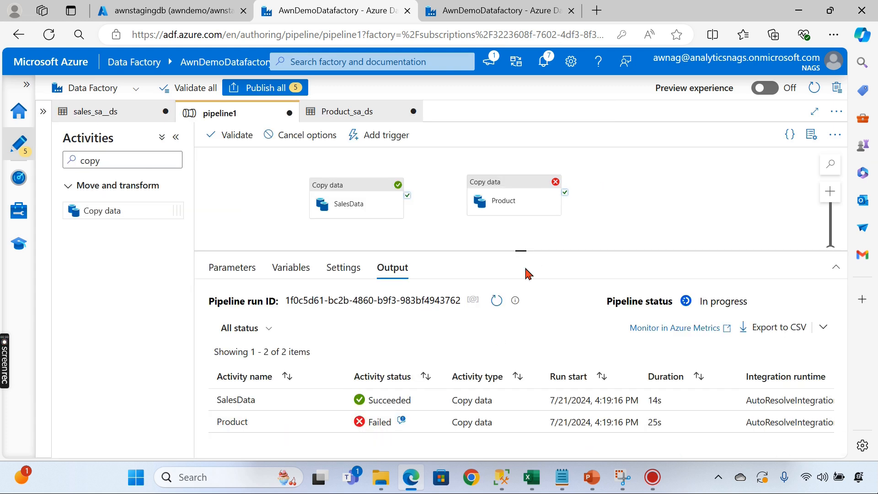
pyautogui.click(513, 192)
pyautogui.click(263, 223)
pyautogui.click(401, 420)
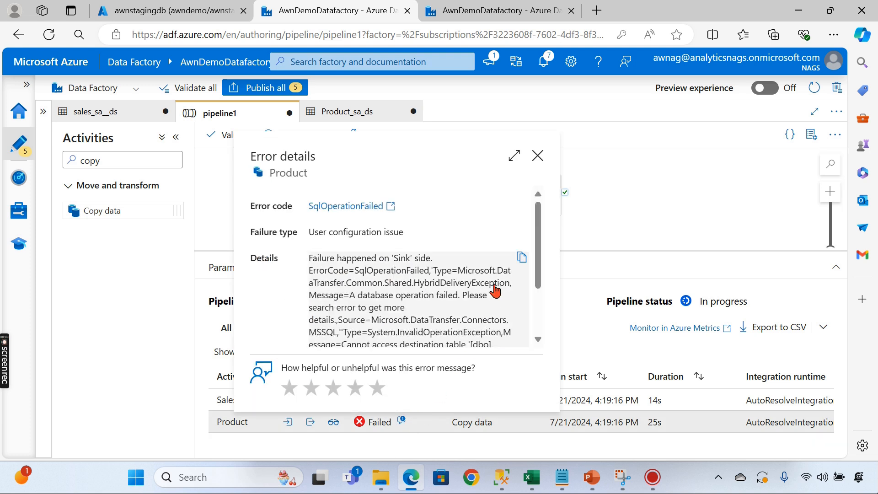
pyautogui.scroll(-3, 454, 276)
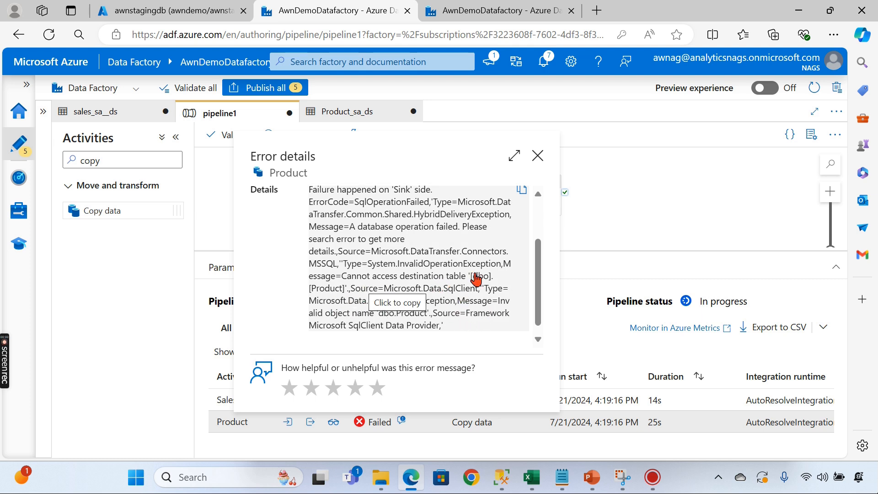
pyautogui.click(538, 155)
pyautogui.click(472, 208)
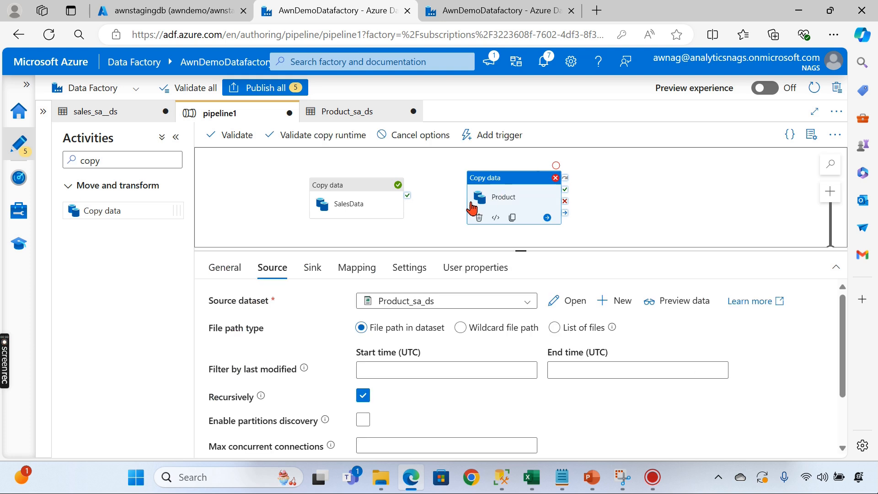
# - Set Product's sink Table option to Auto create table and rerun the pipeline debug
pyautogui.click(311, 273)
pyautogui.click(440, 385)
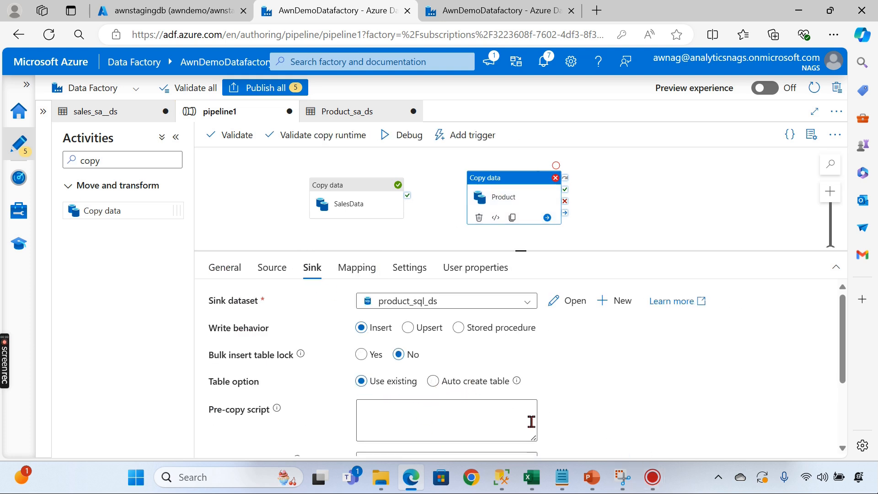
pyautogui.click(447, 382)
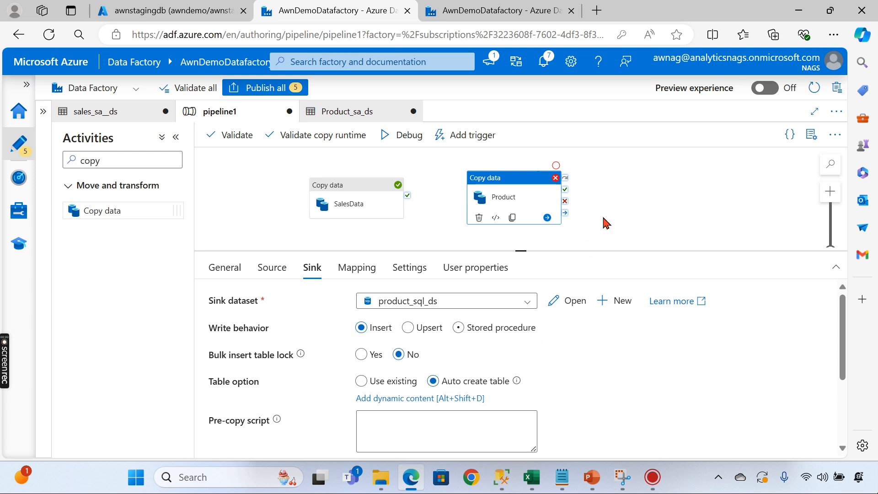
pyautogui.click(623, 212)
pyautogui.moveTo(517, 250); pyautogui.dragTo(519, 325)
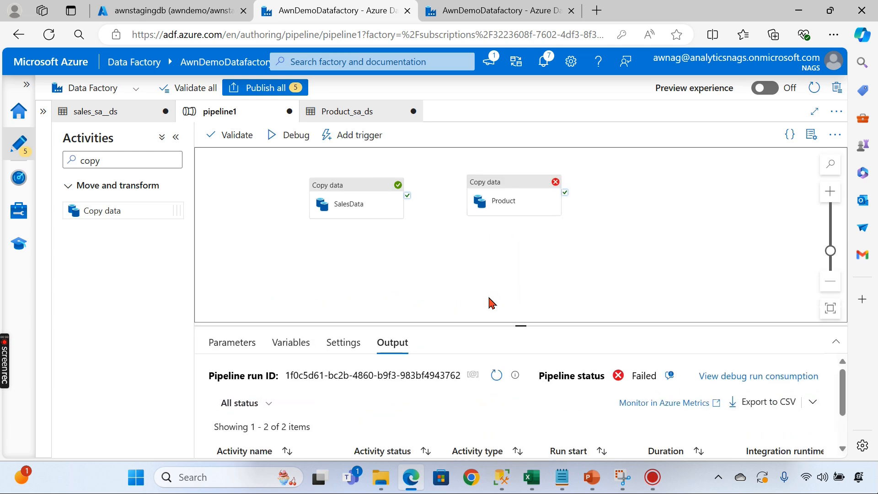
pyautogui.click(291, 137)
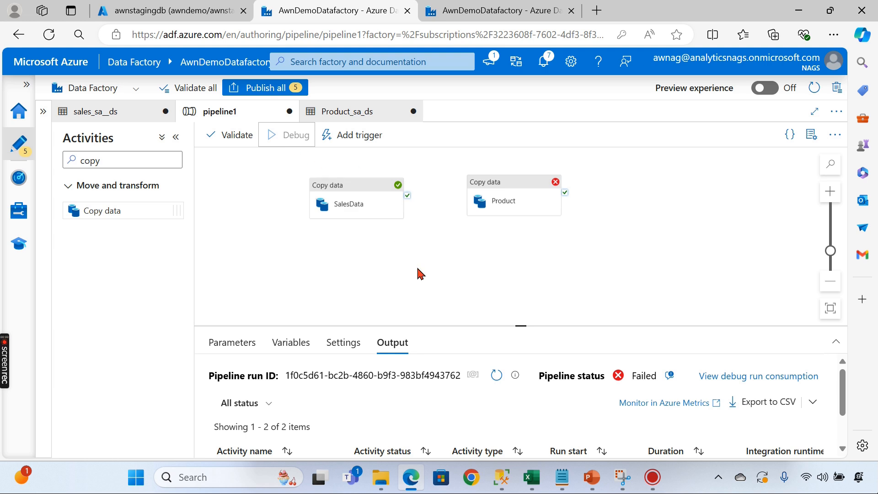
pyautogui.moveTo(521, 326); pyautogui.dragTo(523, 279)
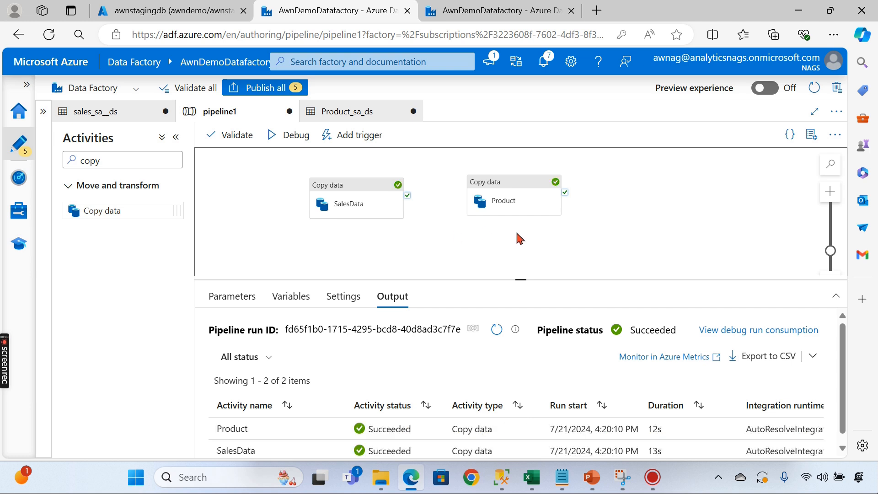
# - Refresh the tables, run SELECT TOP (1000) * FROM [dbo].Product, then return to Data Factory
pyautogui.click(196, 17)
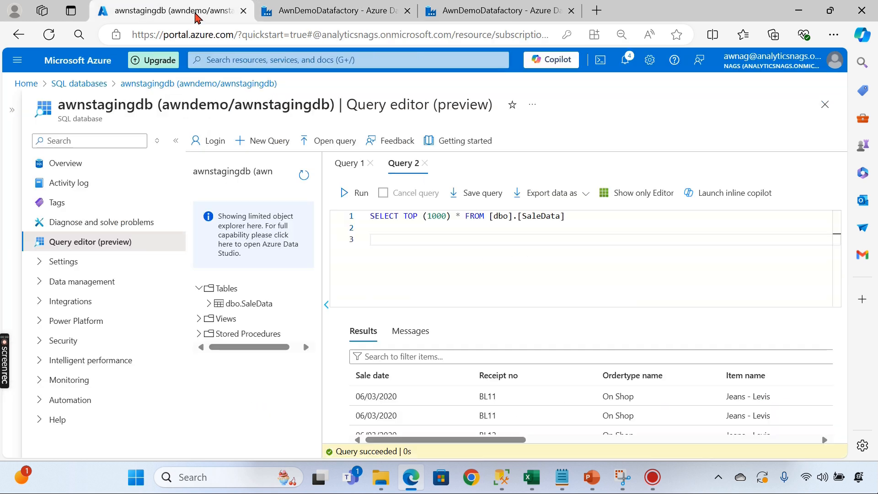
pyautogui.click(303, 175)
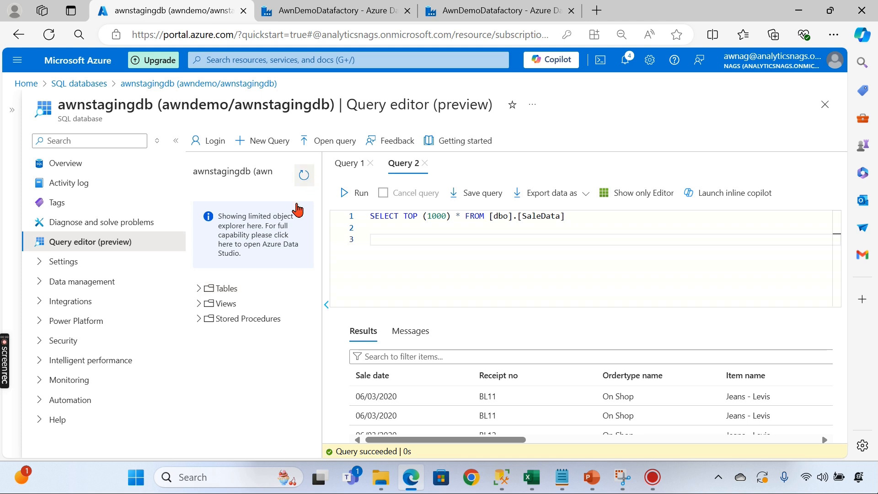
pyautogui.click(198, 288)
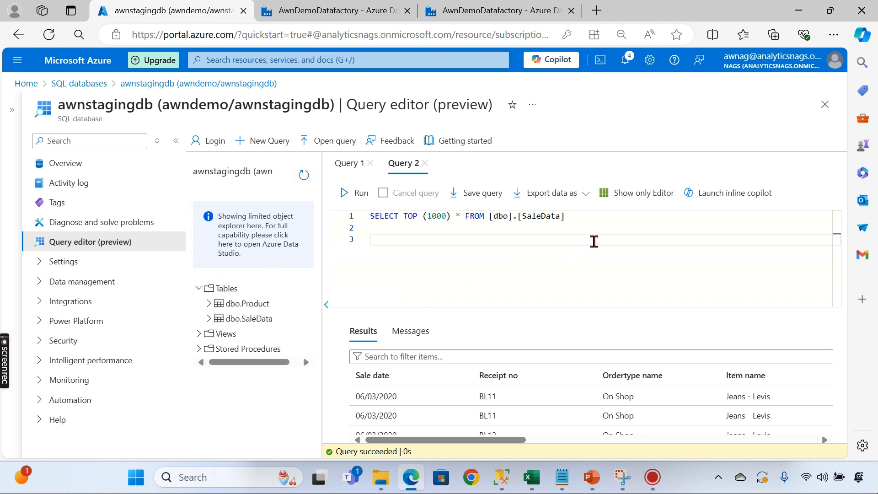
pyautogui.moveTo(517, 217); pyautogui.dragTo(565, 217)
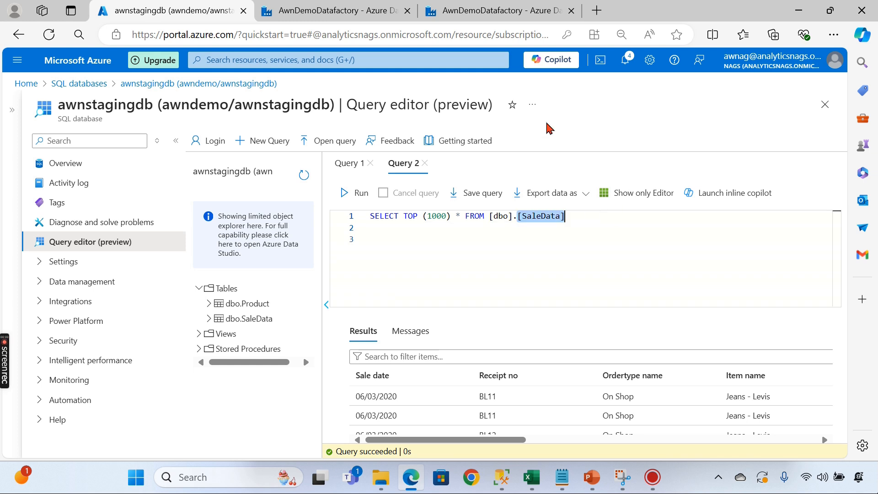
pyautogui.write('Product')
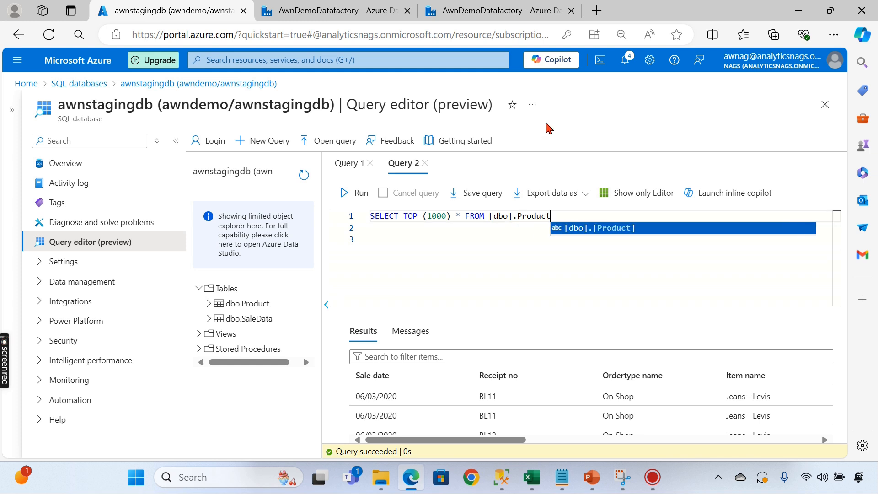
pyautogui.click(456, 260)
pyautogui.click(357, 192)
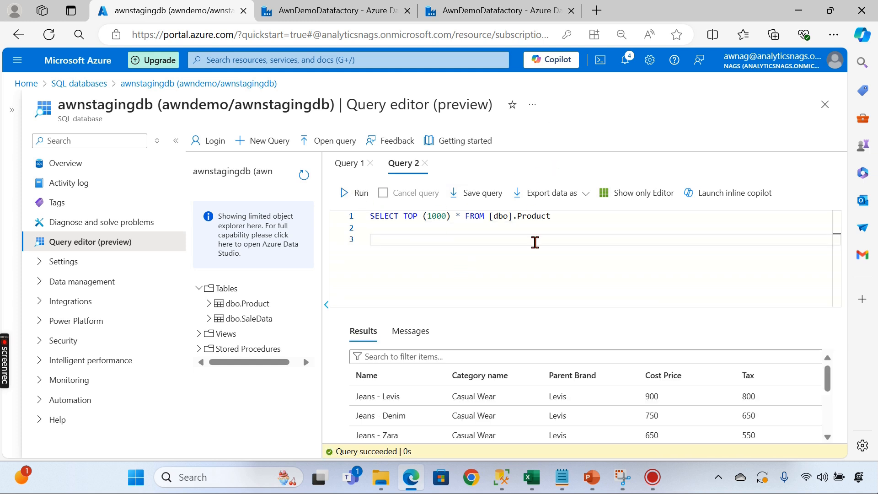
pyautogui.click(391, 10)
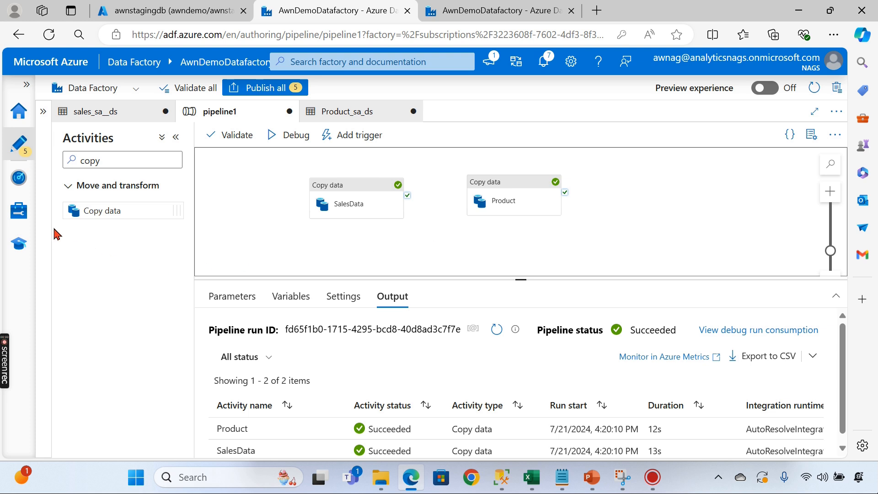
pyautogui.click(18, 210)
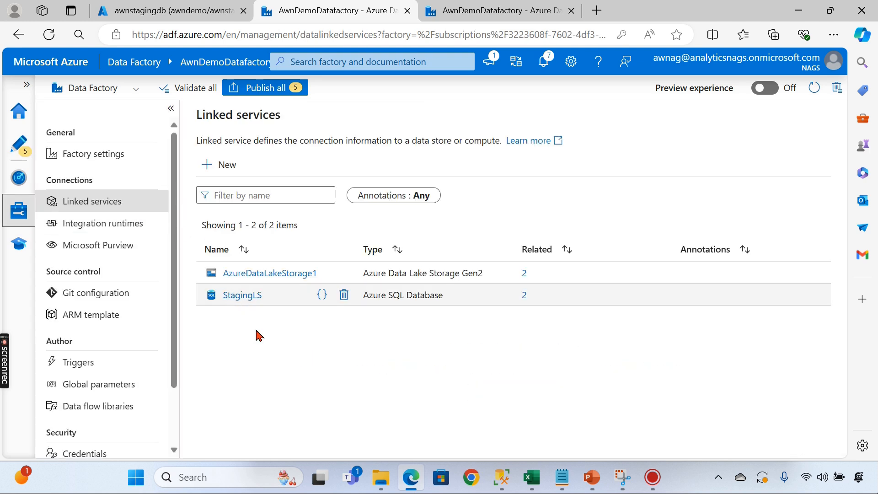
pyautogui.click(15, 150)
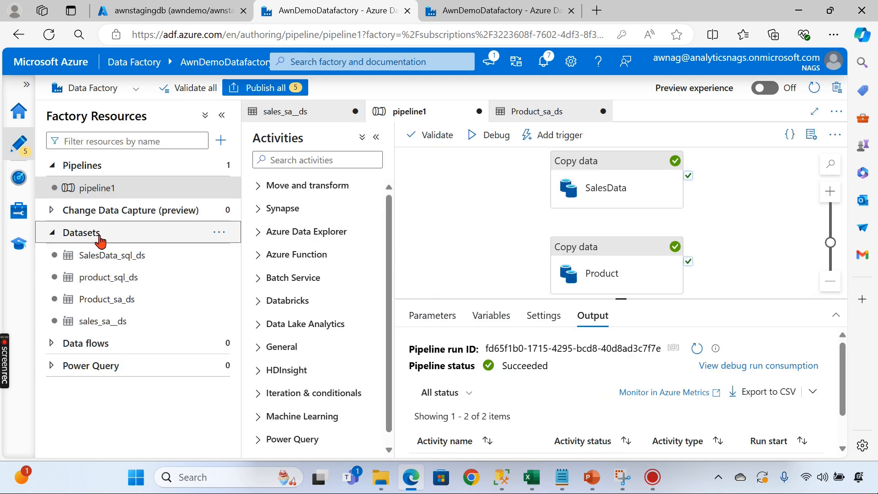
pyautogui.click(99, 236)
pyautogui.click(124, 189)
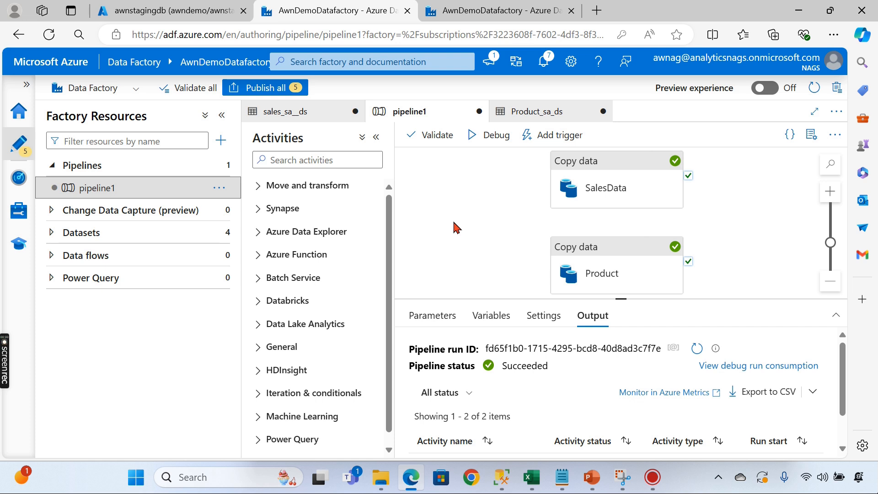
pyautogui.moveTo(653, 477)
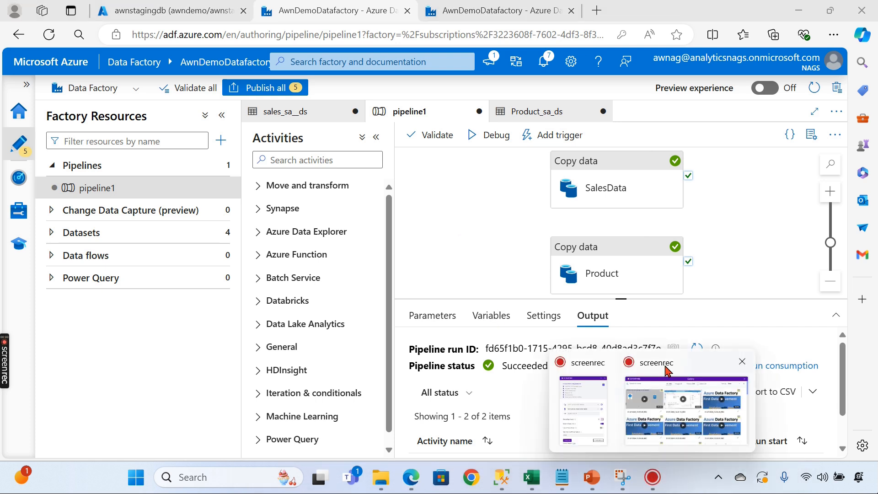
pyautogui.click(667, 371)
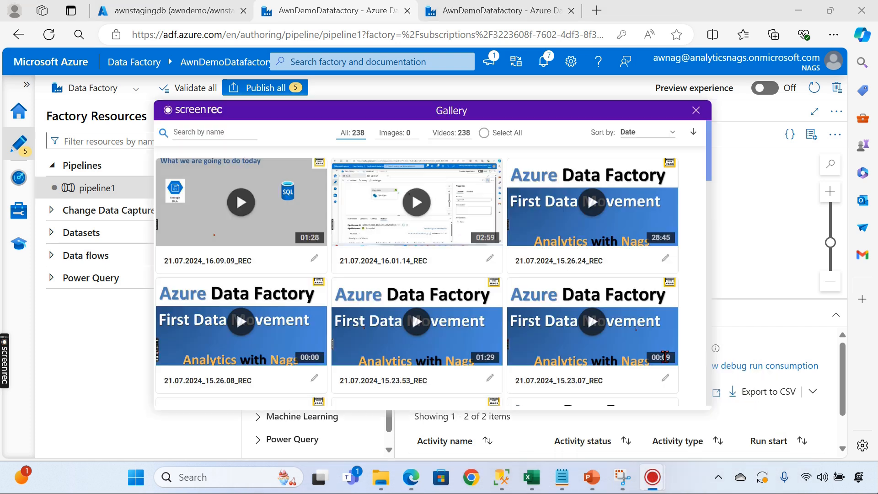
pyautogui.click(699, 10)
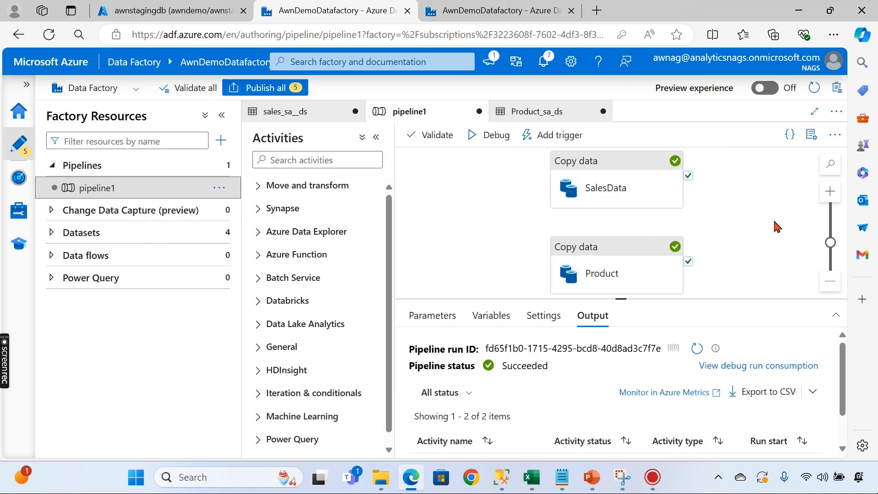